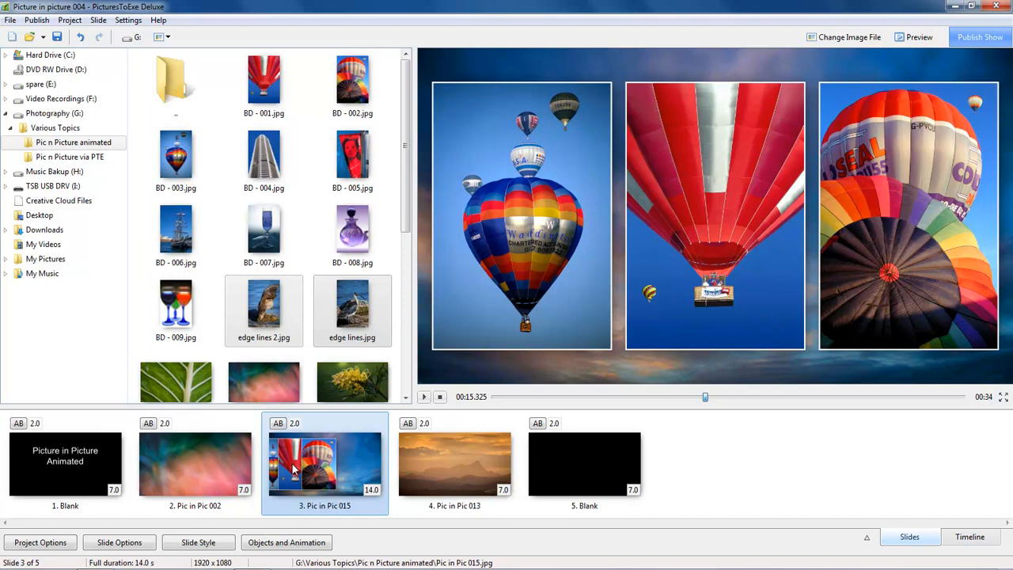
Browse the picture folder and view Pic in Pic 003, Pic in Pic 015 and the balloon slide 3.
drag(407, 222, 404, 290)
click(348, 241)
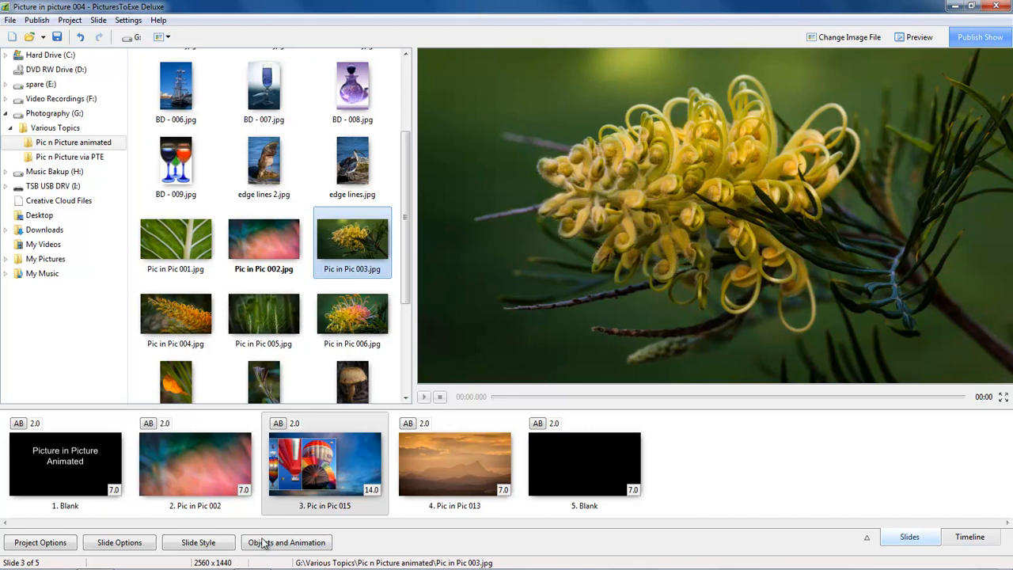
drag(402, 261, 403, 351)
click(258, 362)
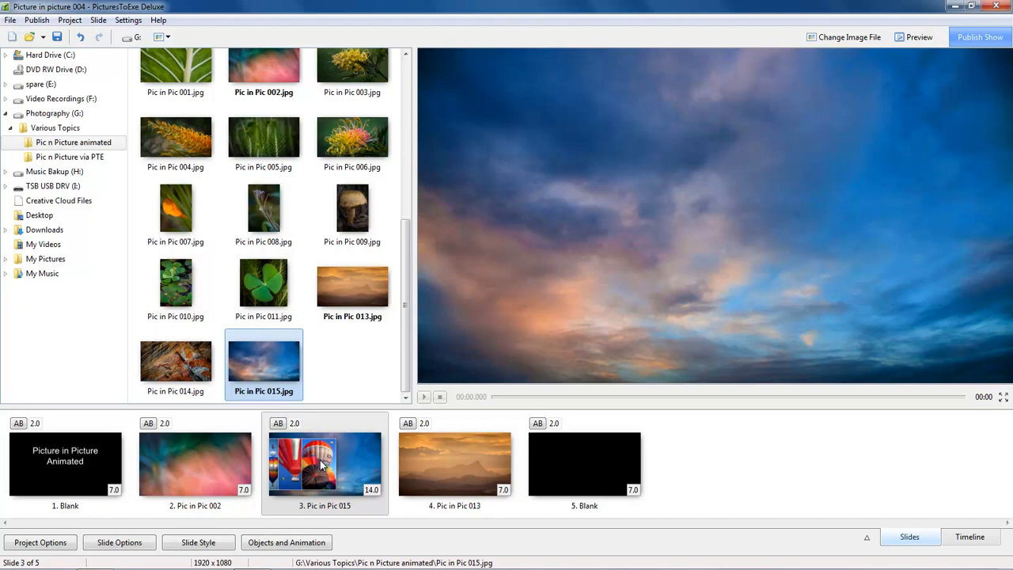
click(320, 467)
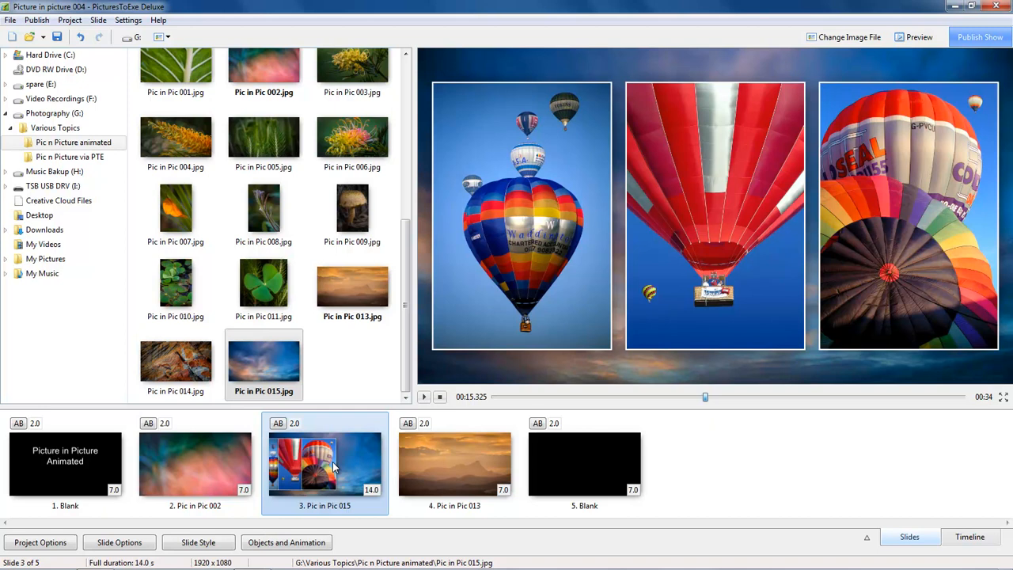
Play the slide show from slide 2 to view the animated picture-in-picture slides, including slide 4, and stop playback.
click(201, 459)
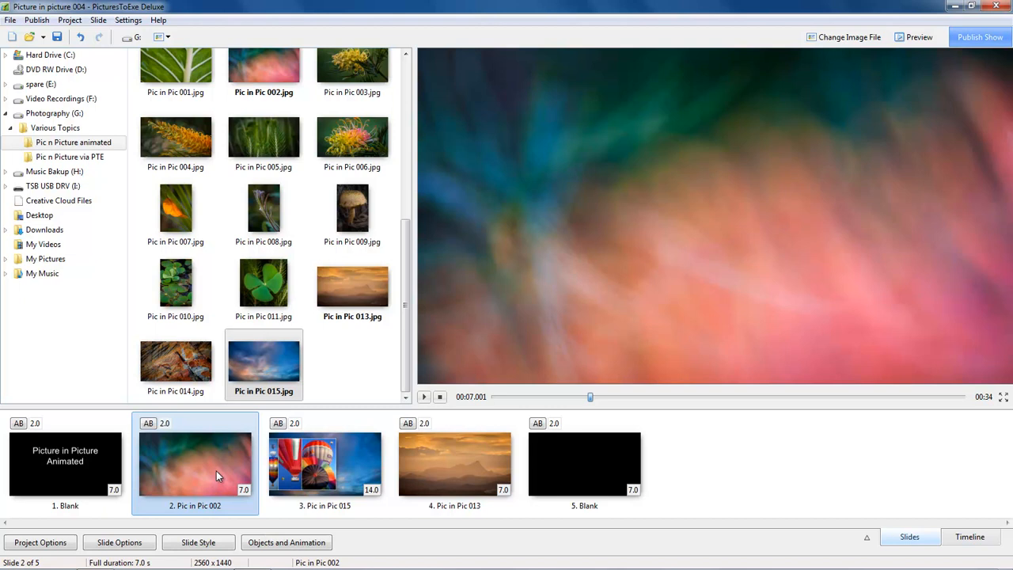
click(424, 398)
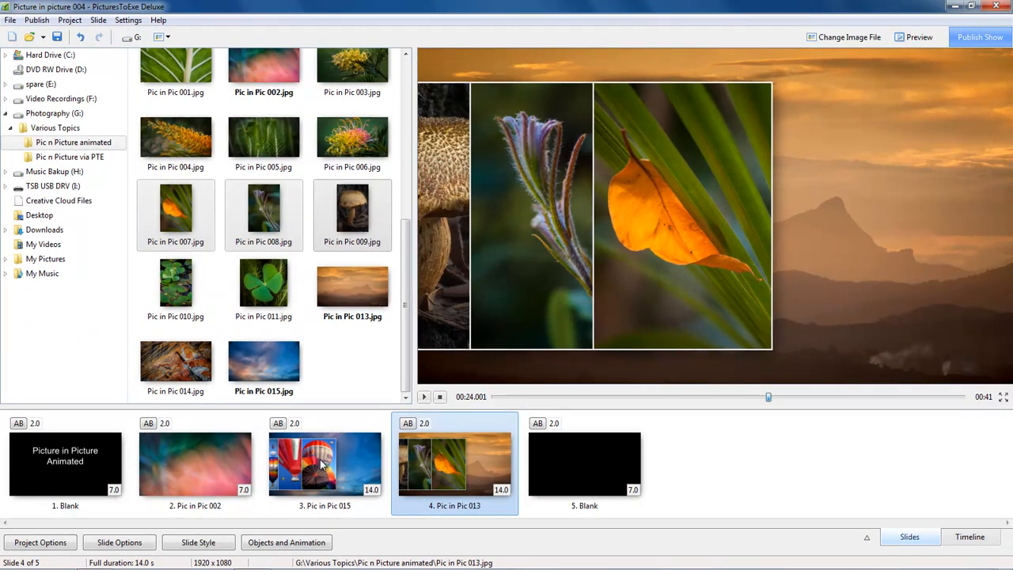
click(187, 460)
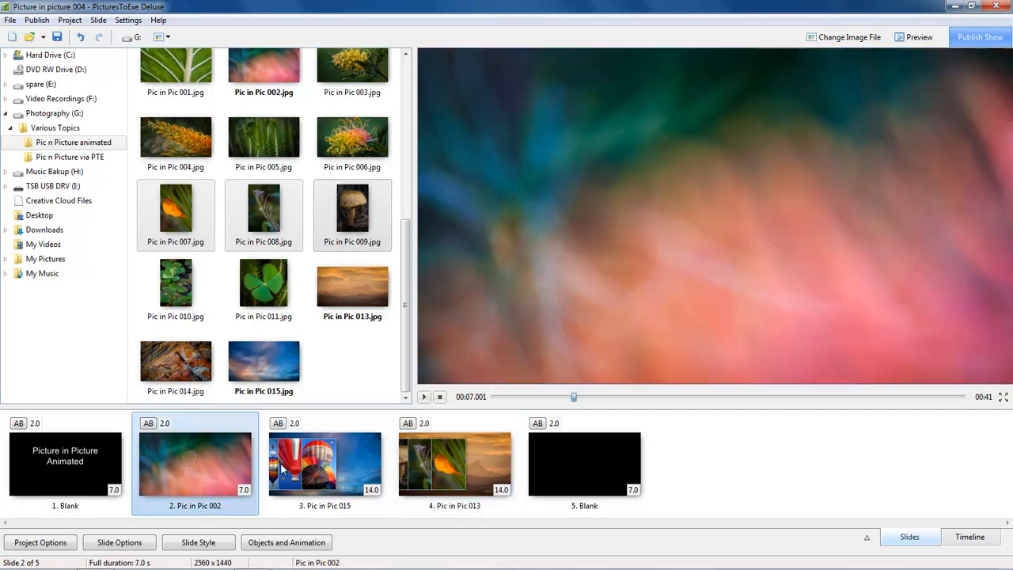
click(423, 396)
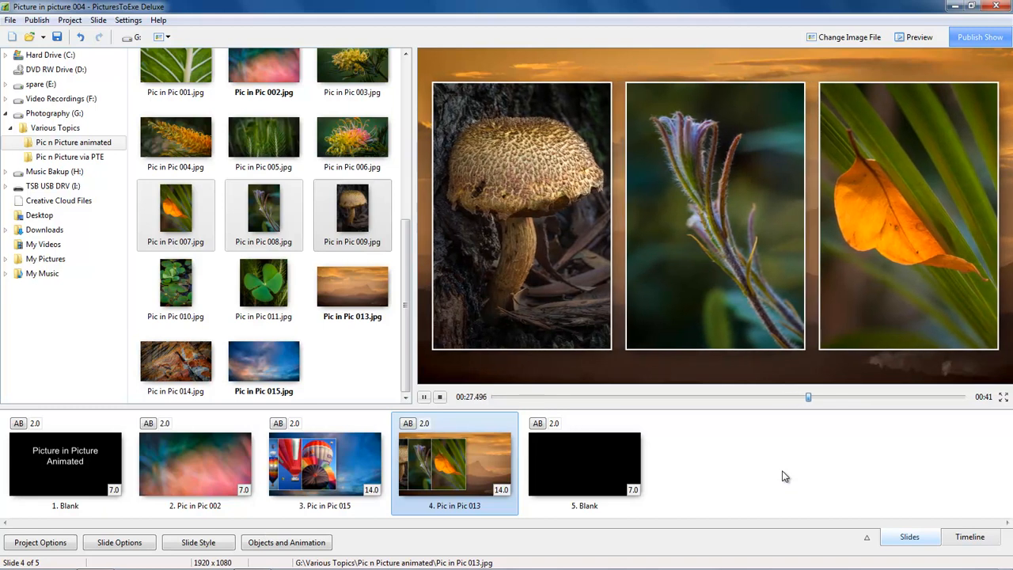
click(440, 397)
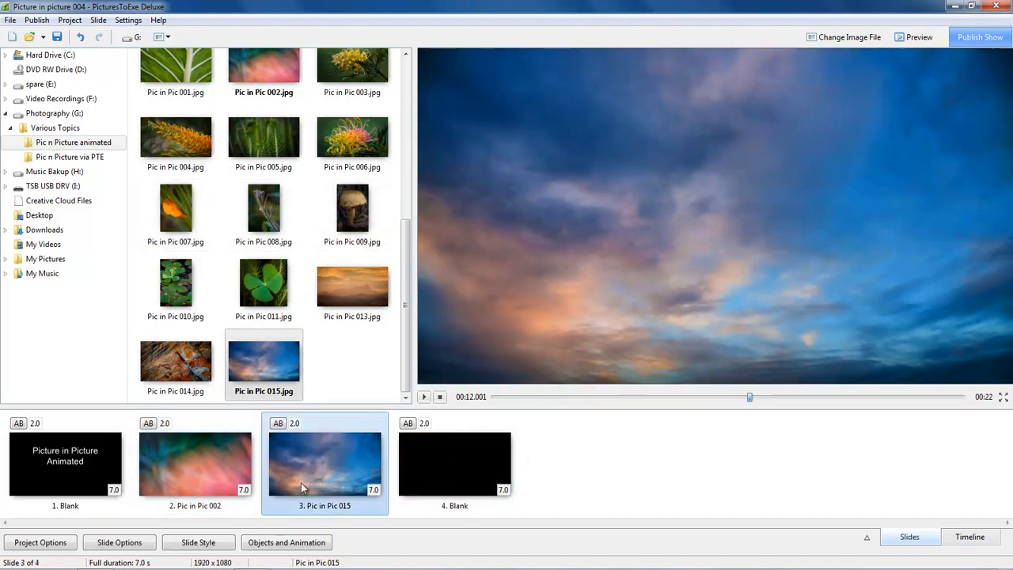
Open slide 3 in the Objects and Animation editor and add a frame above the Pic in Pic 015 background.
click(293, 547)
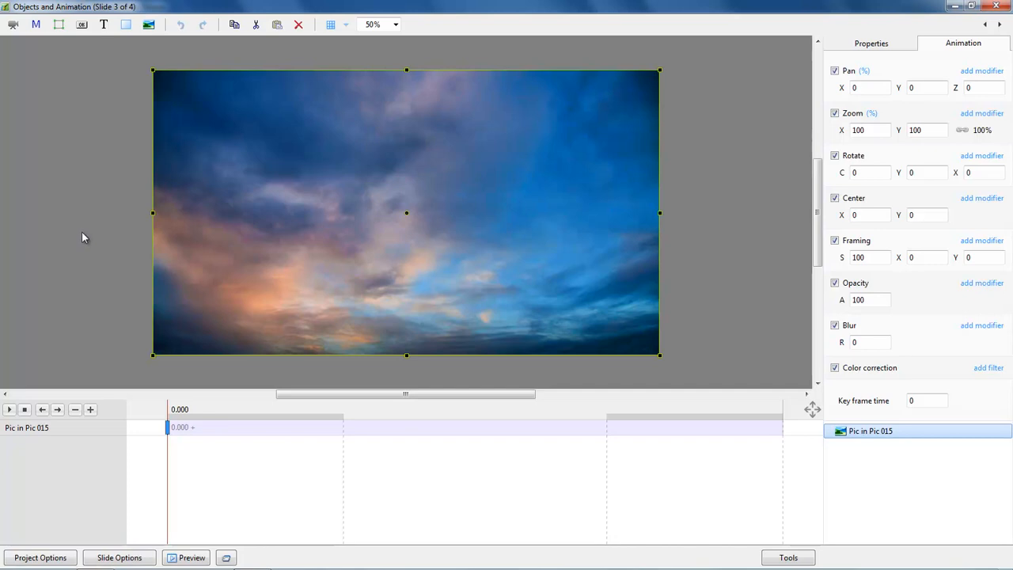
click(86, 81)
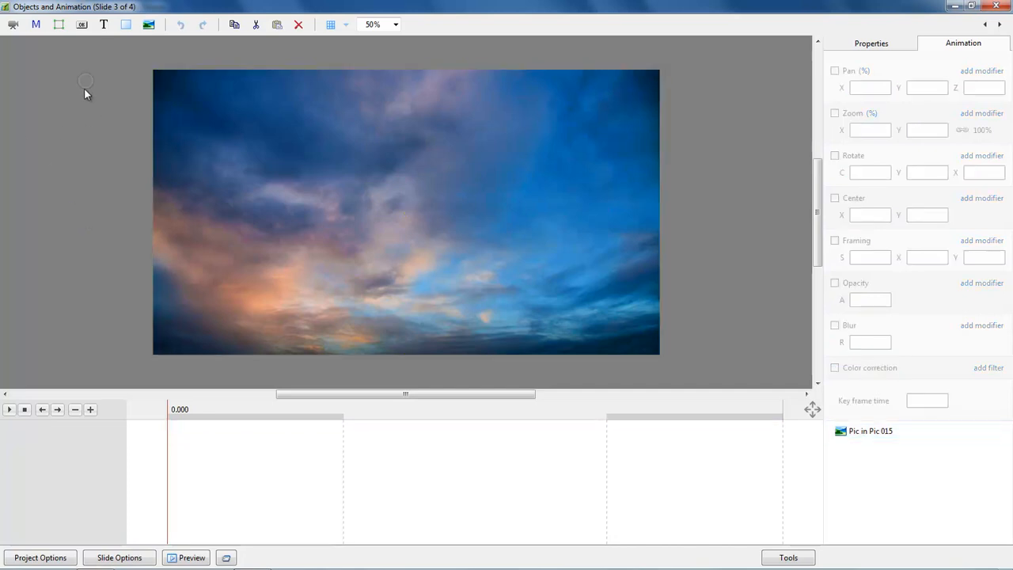
click(58, 25)
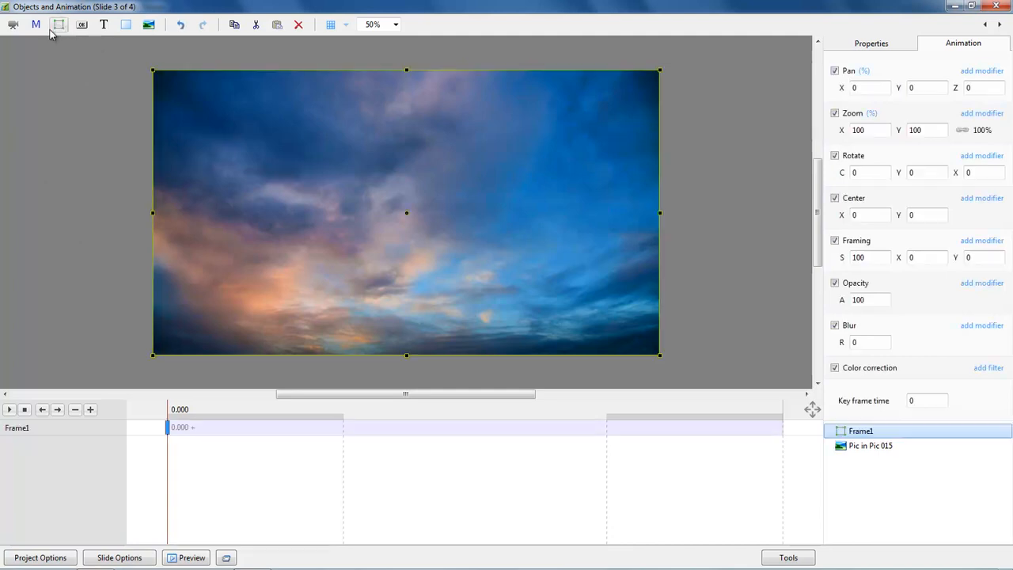
Add the images BD - 001, BD - 002 and BD - 003 as children of the frame.
right_click(865, 433)
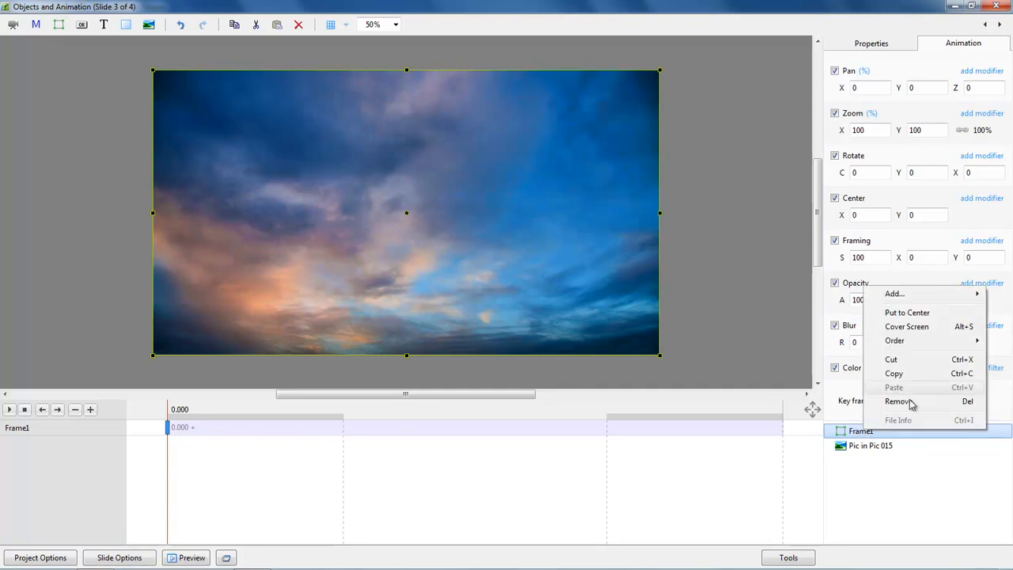
mouse_move(897, 294)
click(760, 291)
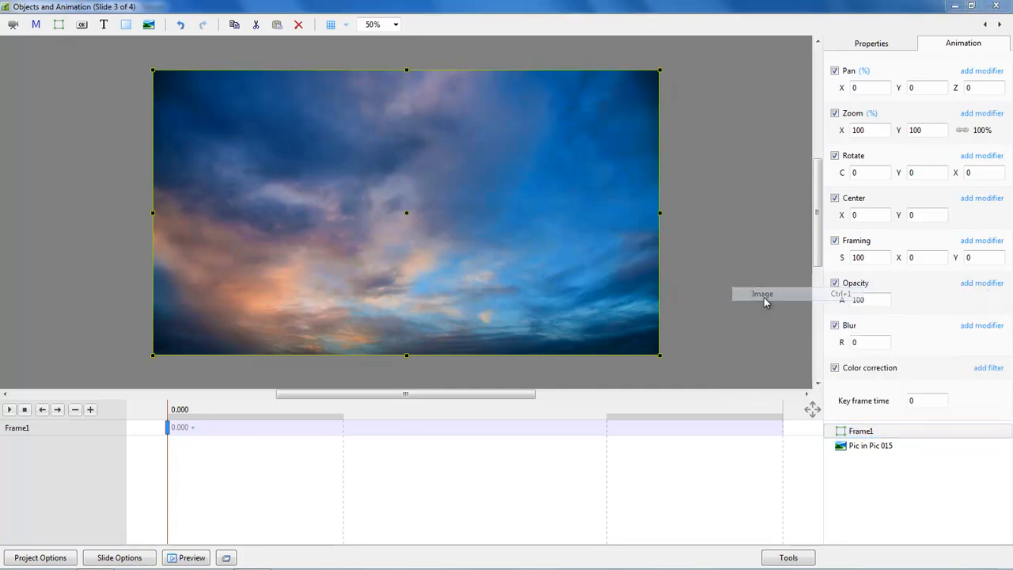
click(145, 111)
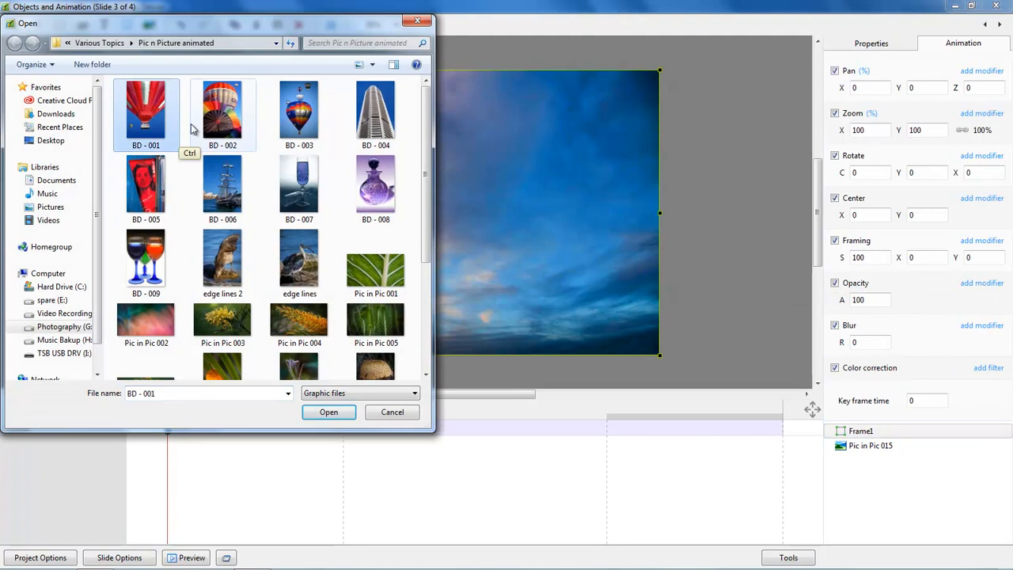
ctrl+click(217, 115)
ctrl+click(296, 115)
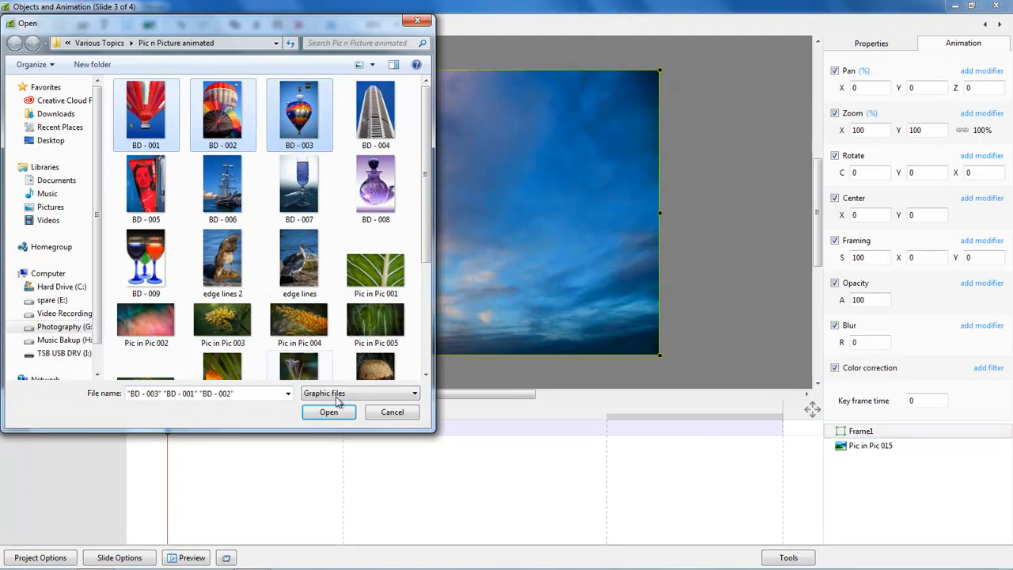
click(338, 420)
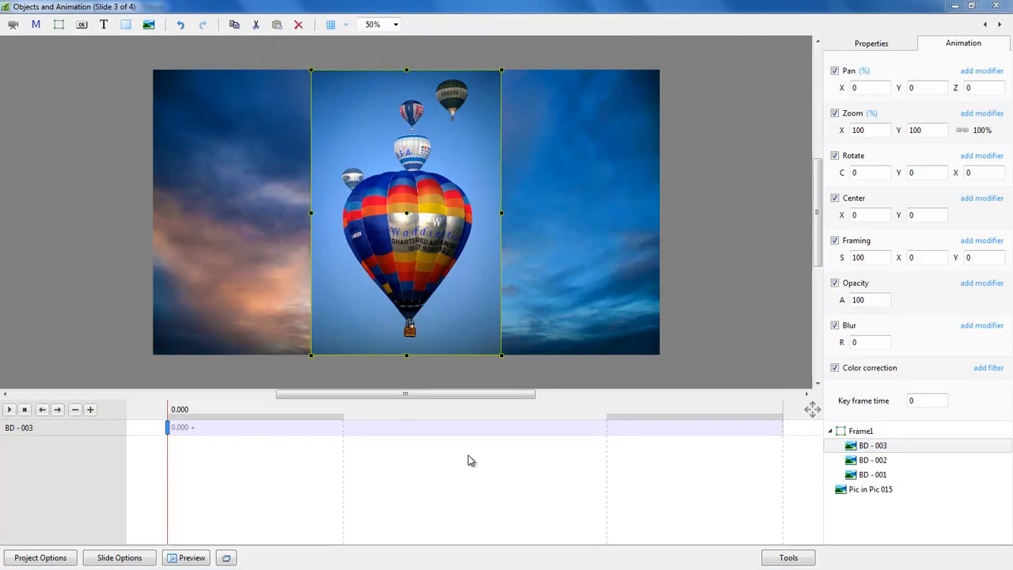
Inspect the frame and its three child images one by one in the object list.
click(863, 434)
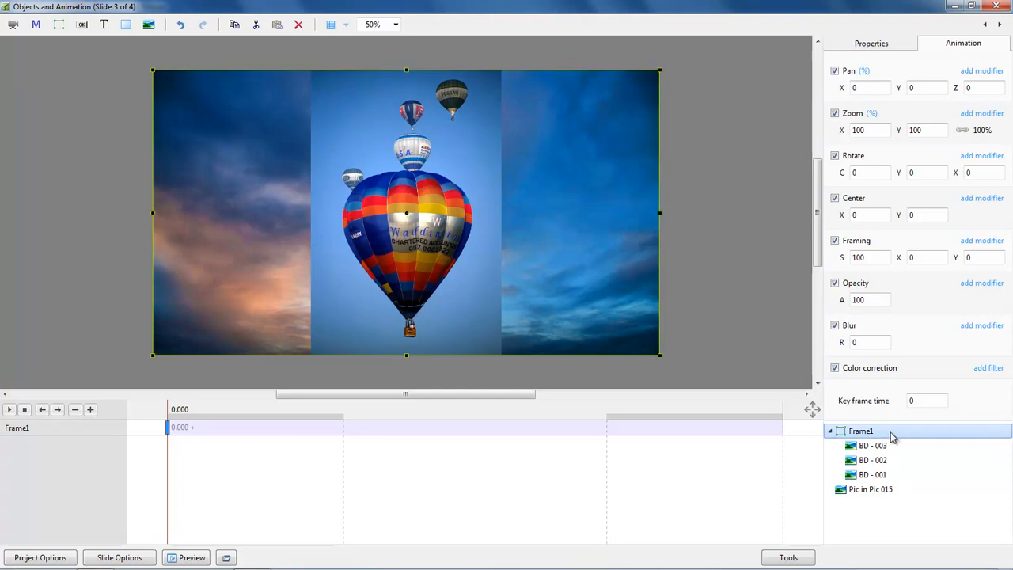
click(866, 448)
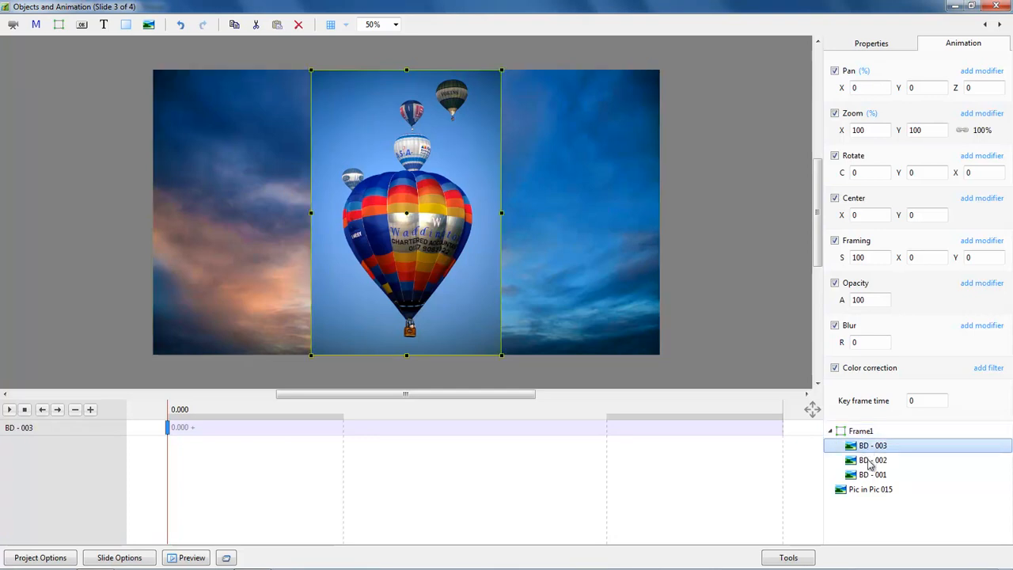
click(870, 463)
click(874, 476)
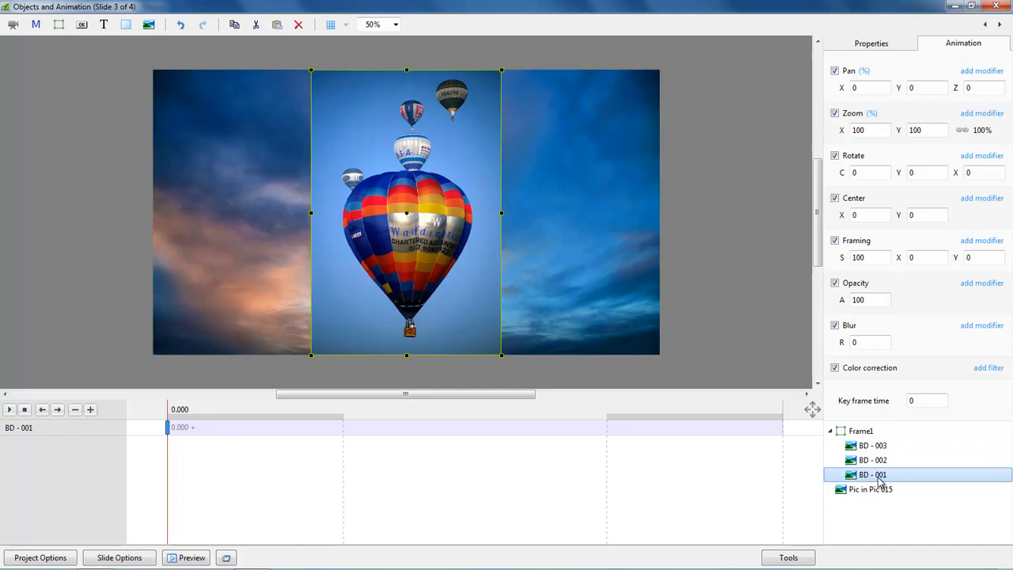
click(859, 434)
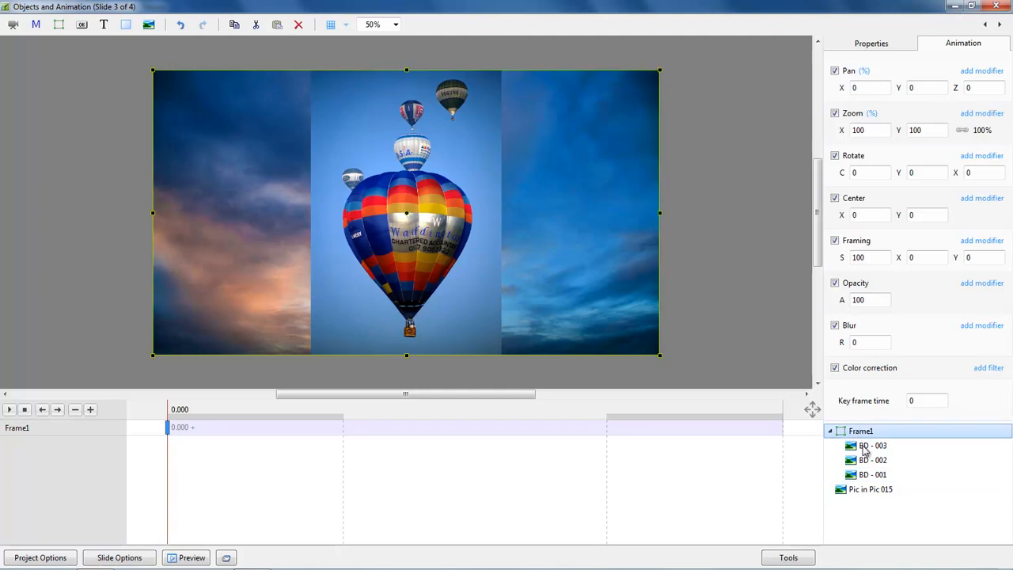
click(864, 448)
click(866, 462)
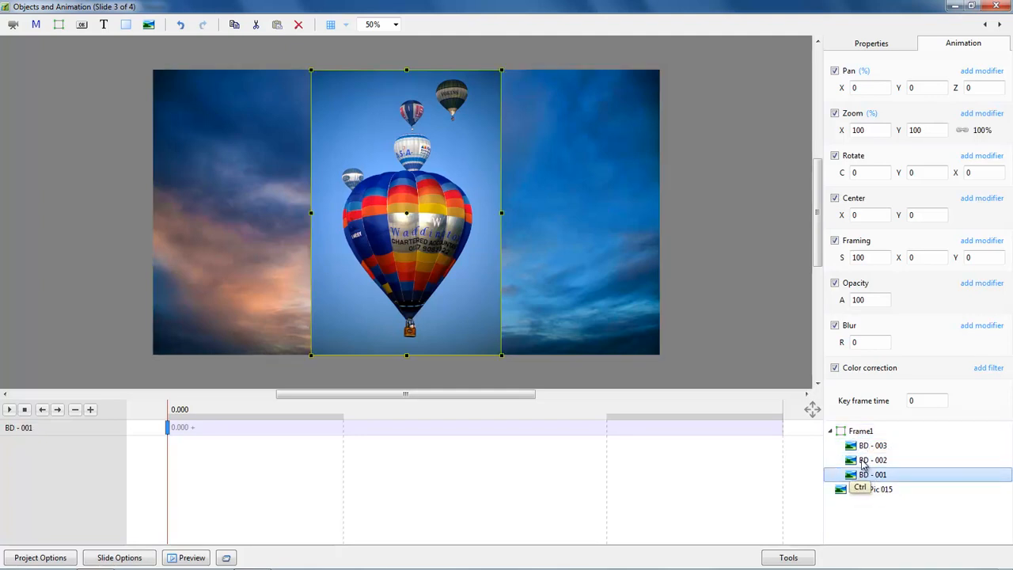
Select all three balloon images with their first key frames and set their zoom to 80%.
ctrl+click(871, 461)
ctrl+click(868, 448)
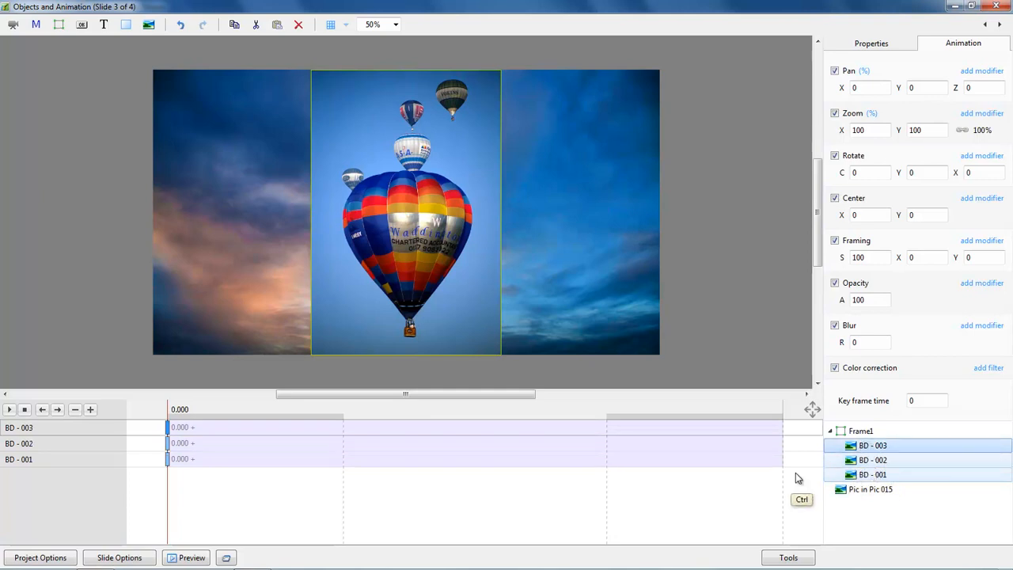
ctrl+click(169, 457)
ctrl+click(168, 444)
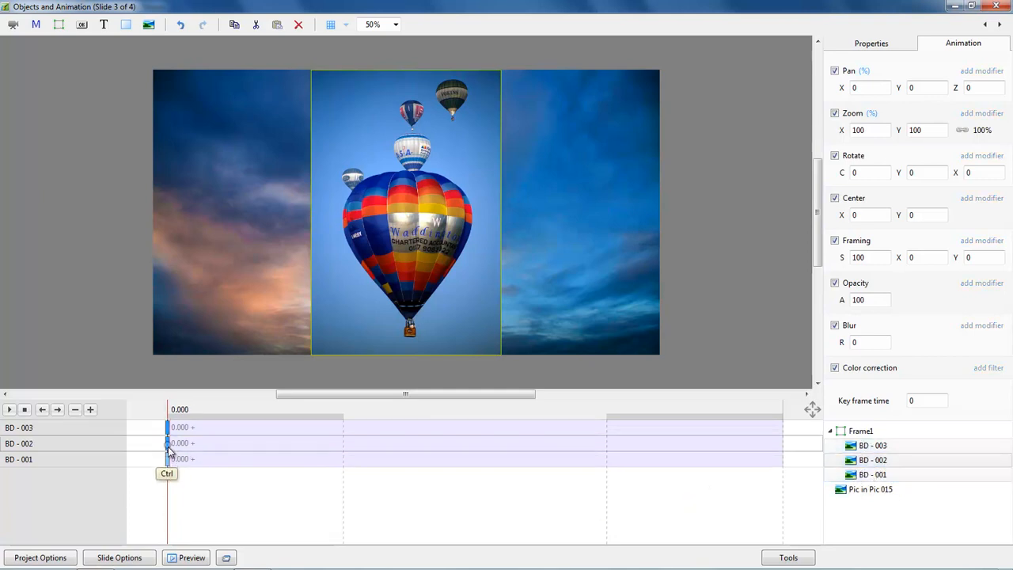
ctrl+click(167, 458)
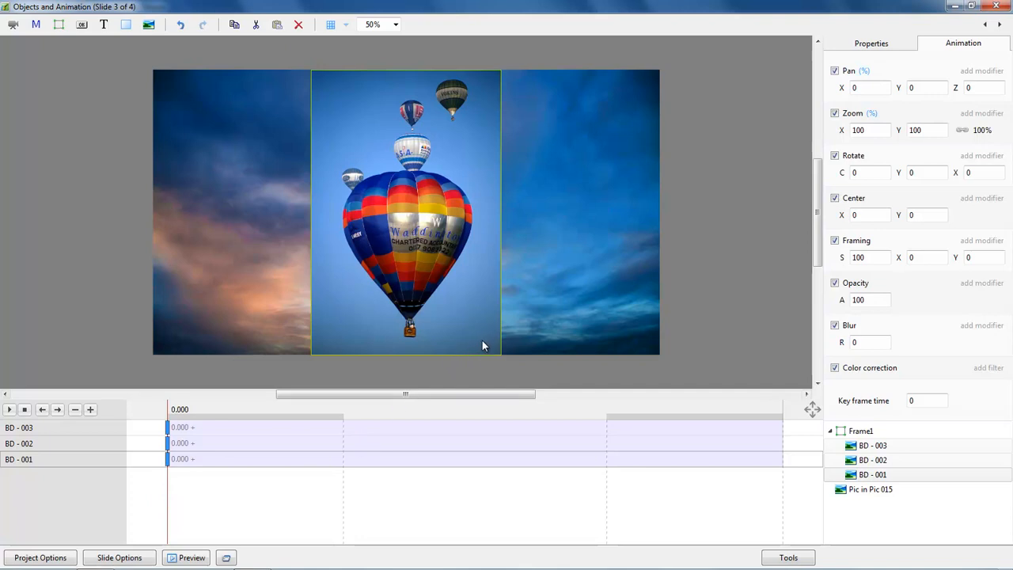
double_click(871, 130)
text(80)
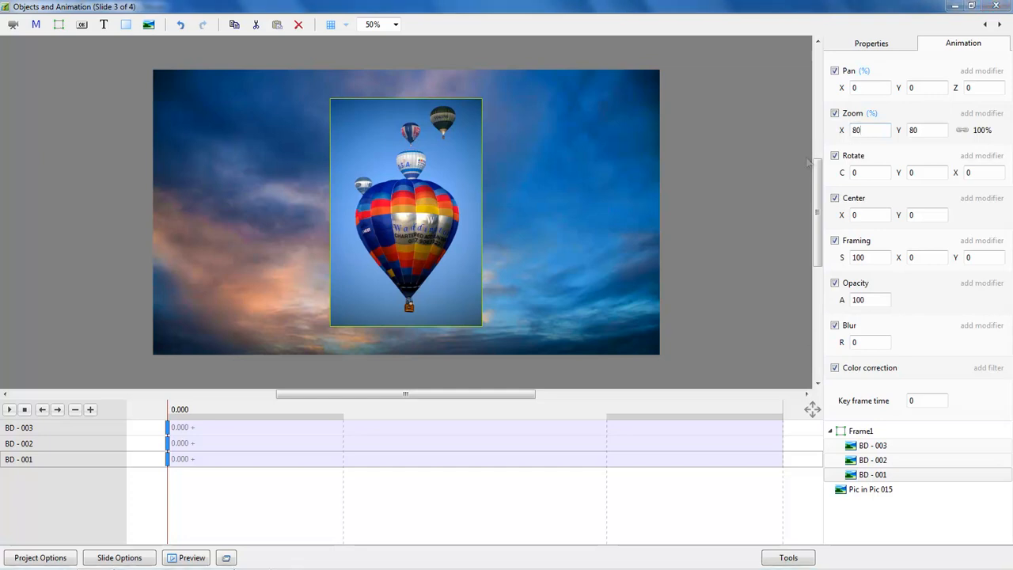
Set the horizontal pan of BD - 003 to -65 and of BD - 002 to 65.
click(872, 450)
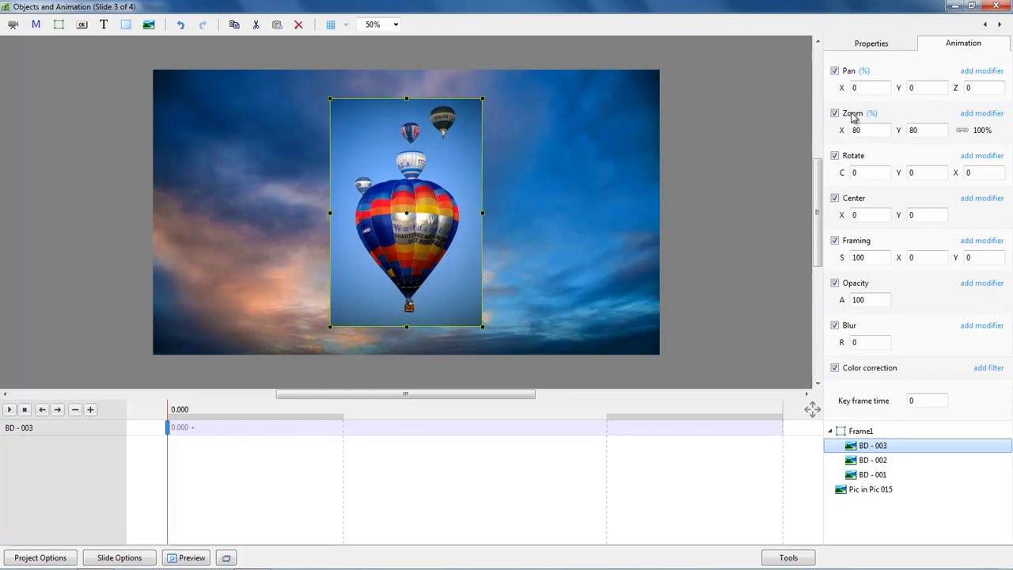
drag(843, 88, 806, 95)
click(873, 461)
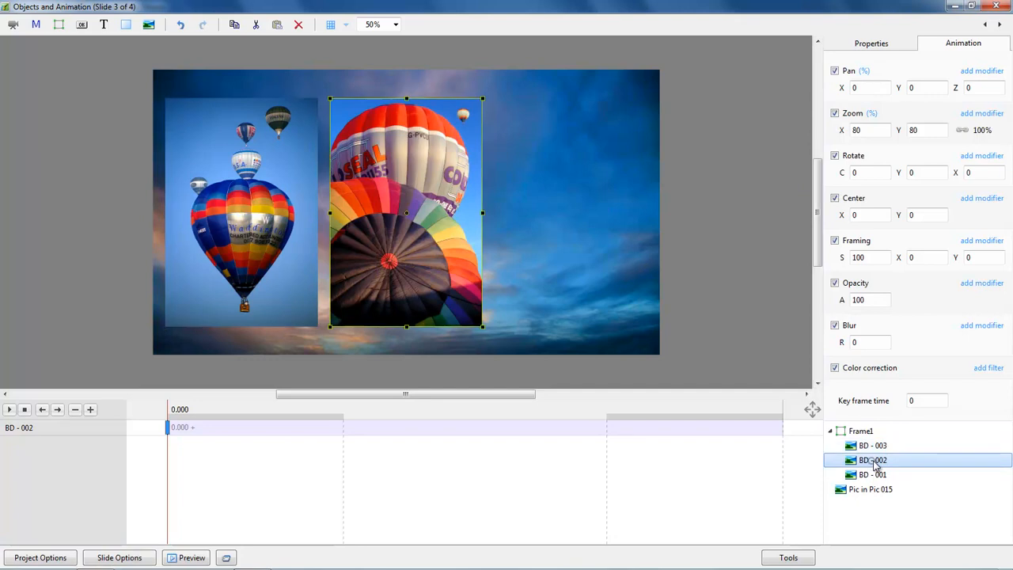
drag(843, 90, 877, 89)
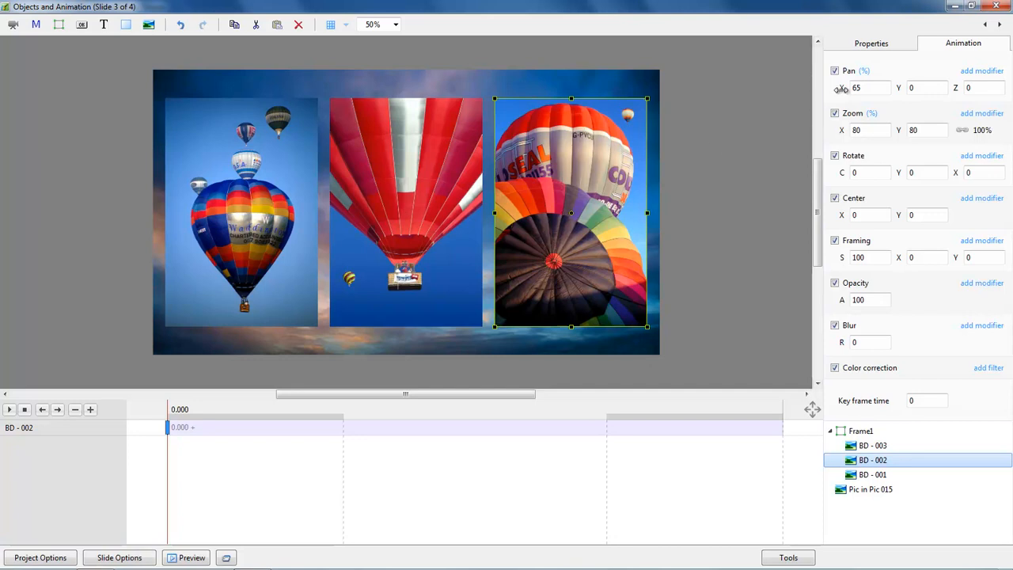
Swap the two outer images by setting the horizontal pan to -65 for BD - 002 and 65 for BD - 003.
drag(842, 88, 762, 94)
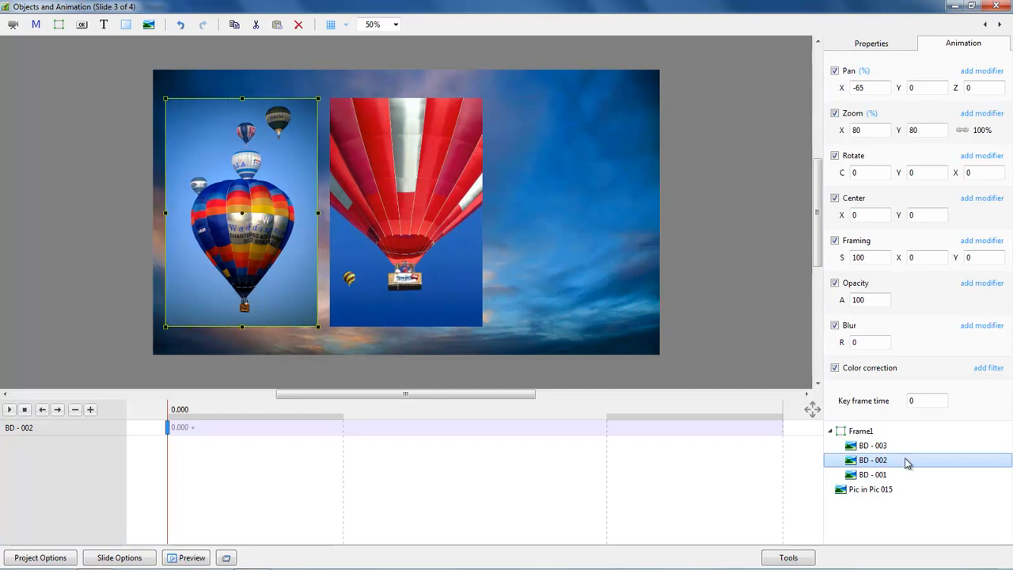
click(874, 475)
click(879, 446)
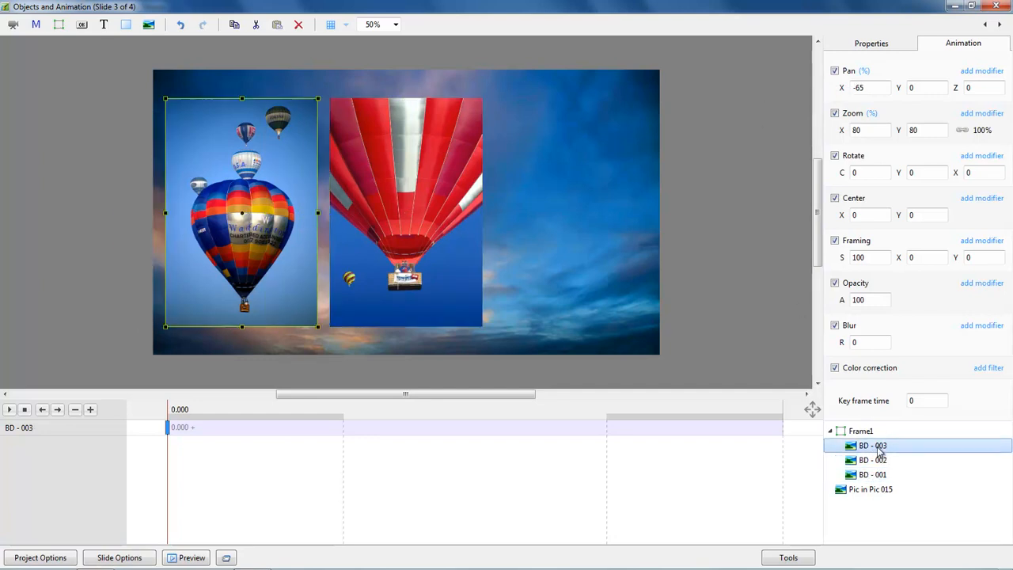
drag(842, 88, 923, 87)
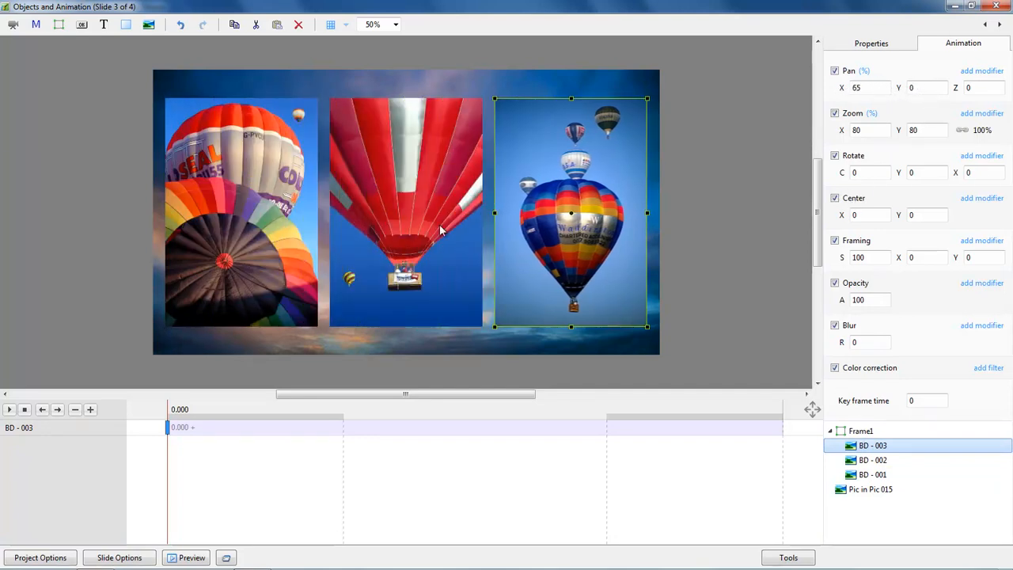
Check the pan values of the three balloon images by selecting each one in turn.
click(415, 213)
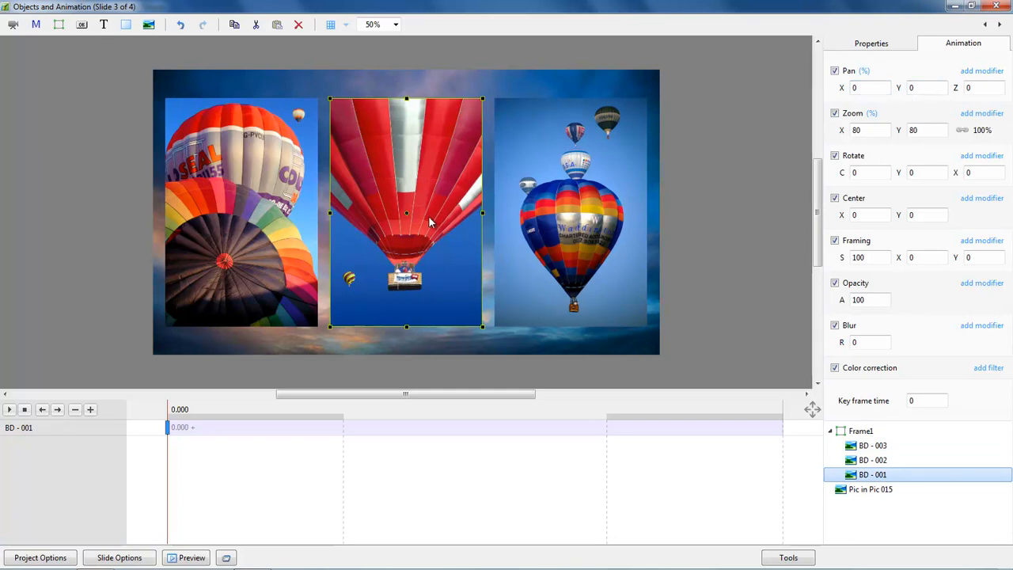
click(577, 240)
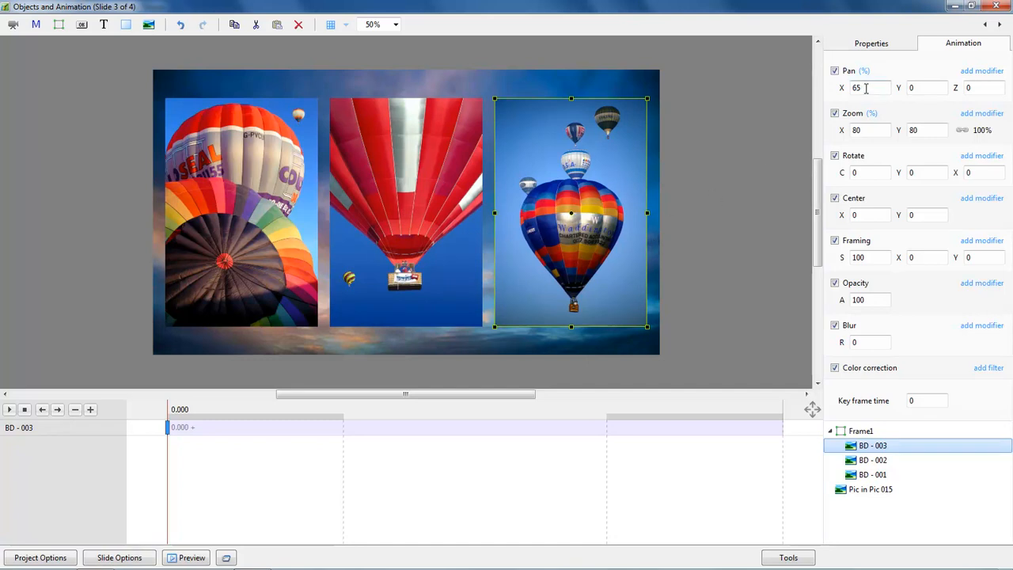
click(262, 230)
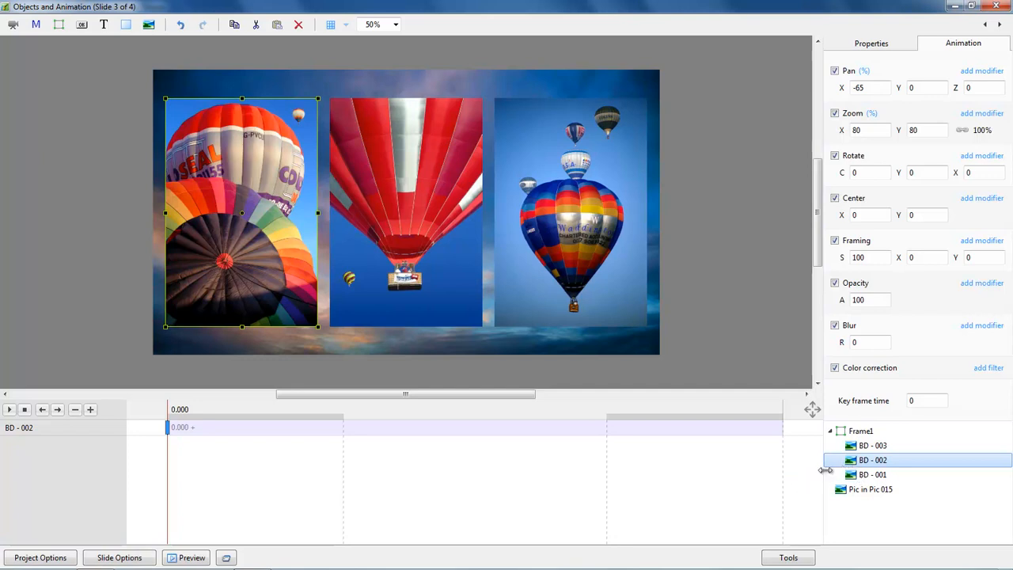
click(874, 447)
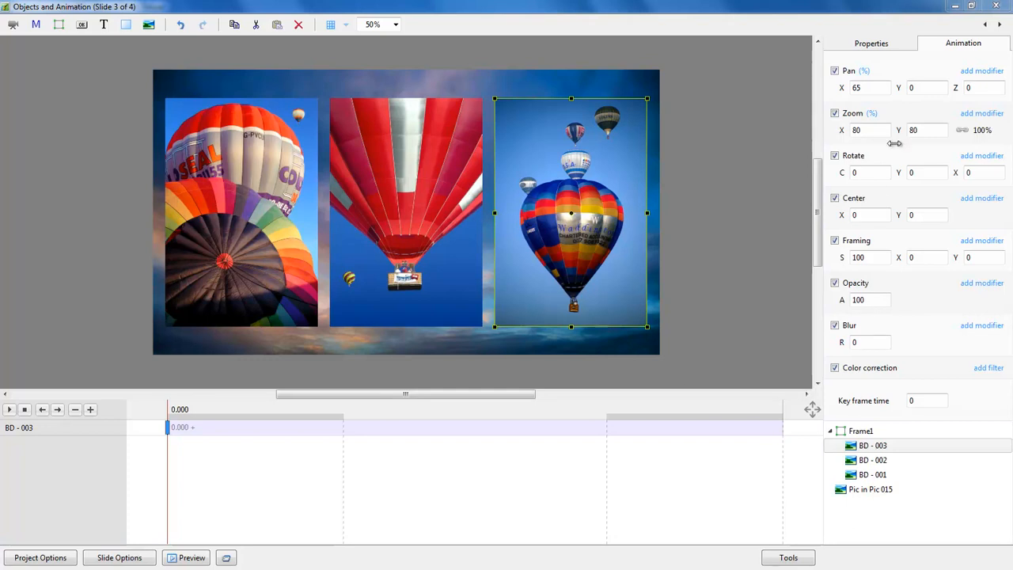
Rename the BD - 003 image as Right and the BD - 001 image as Middle.
click(871, 44)
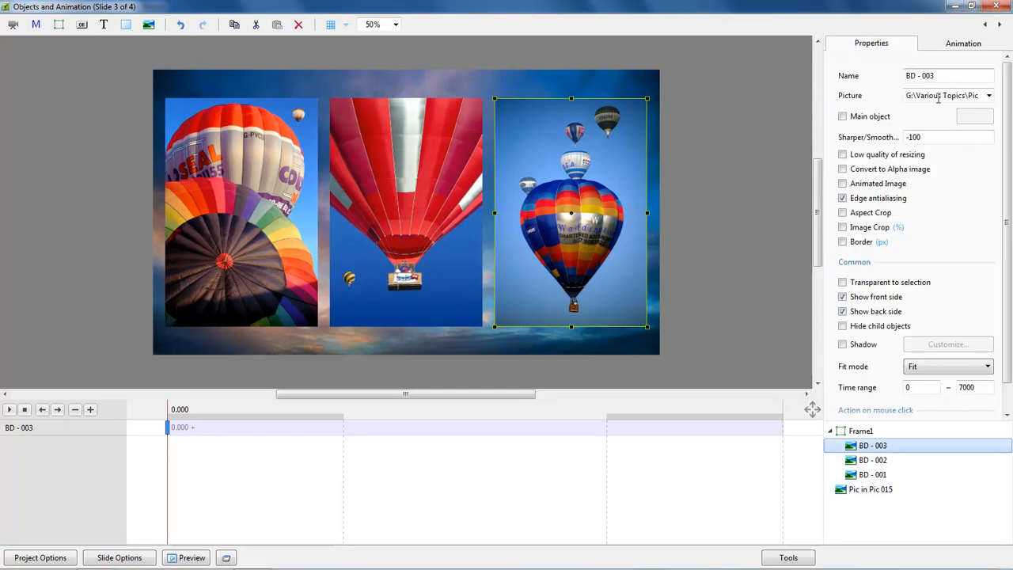
click(940, 75)
text(Right)
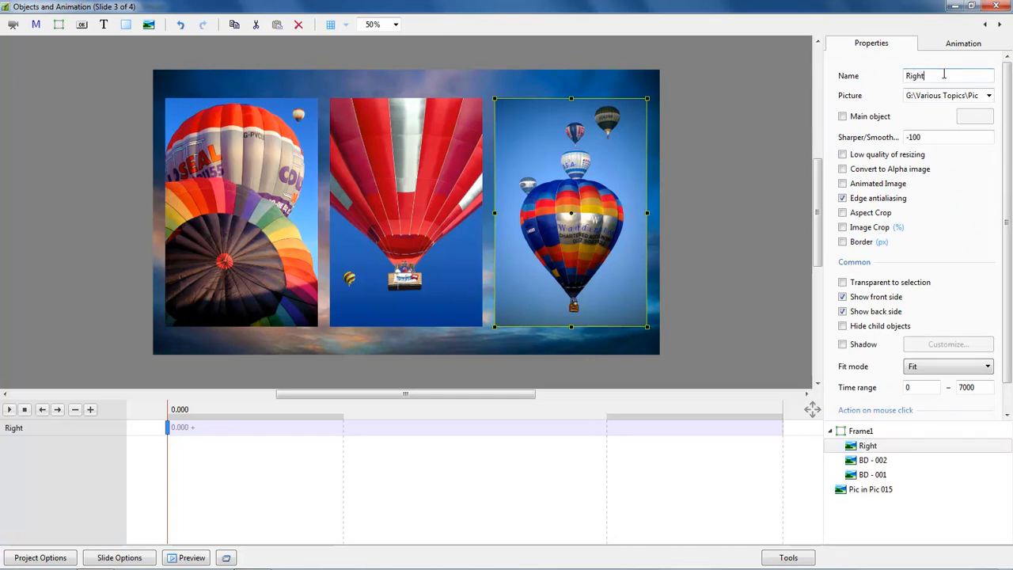
click(866, 462)
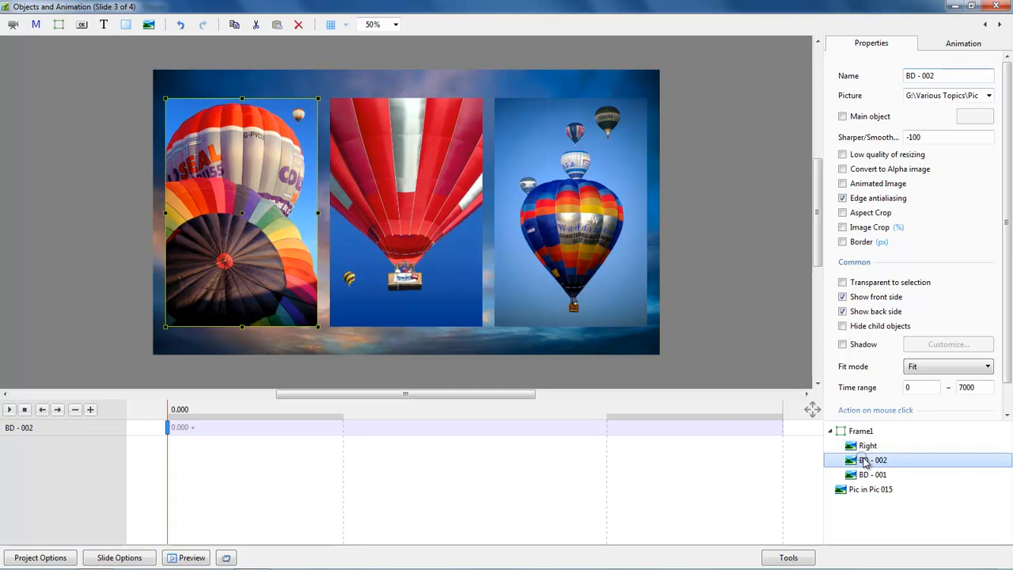
click(870, 476)
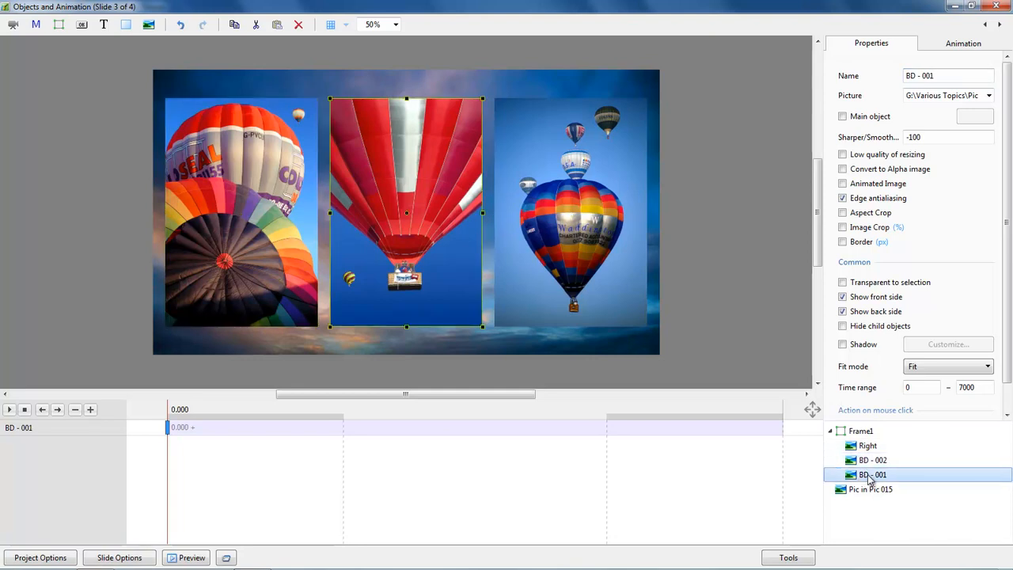
click(943, 76)
text(Middle)
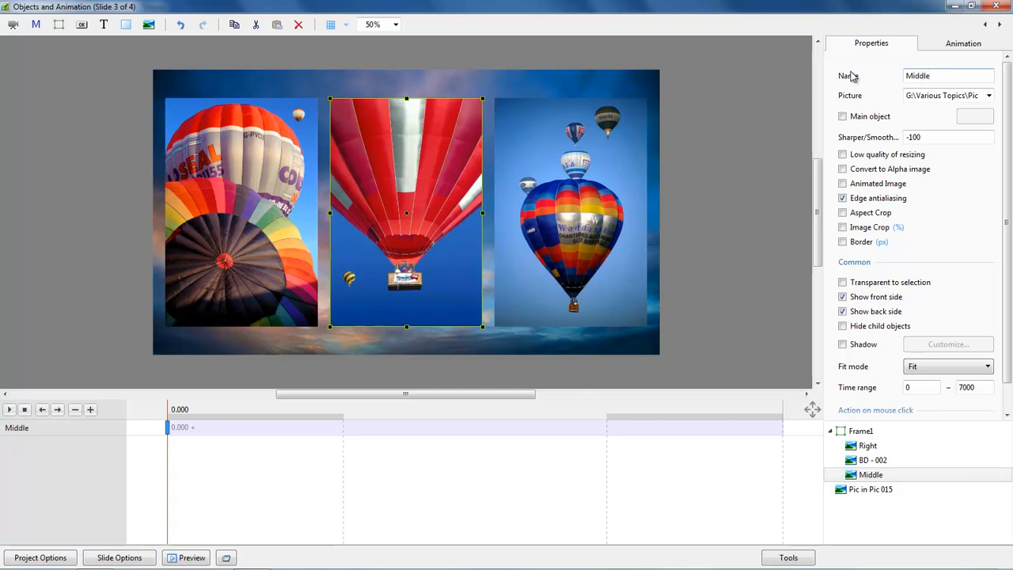
Rename the BD - 002 image as Left and move the Middle image above it in the object order.
click(873, 463)
drag(936, 76, 847, 80)
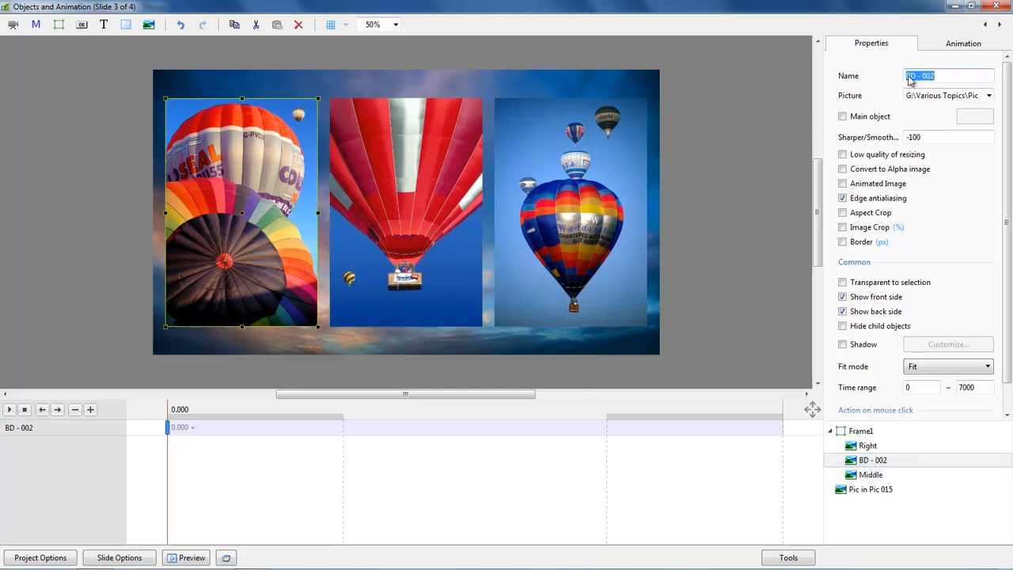
text(Left)
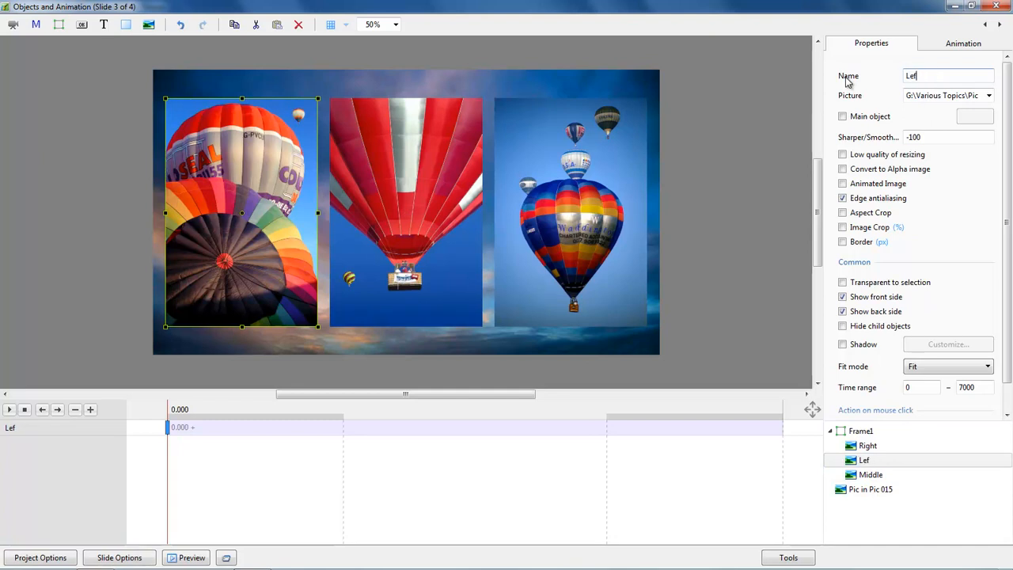
click(871, 475)
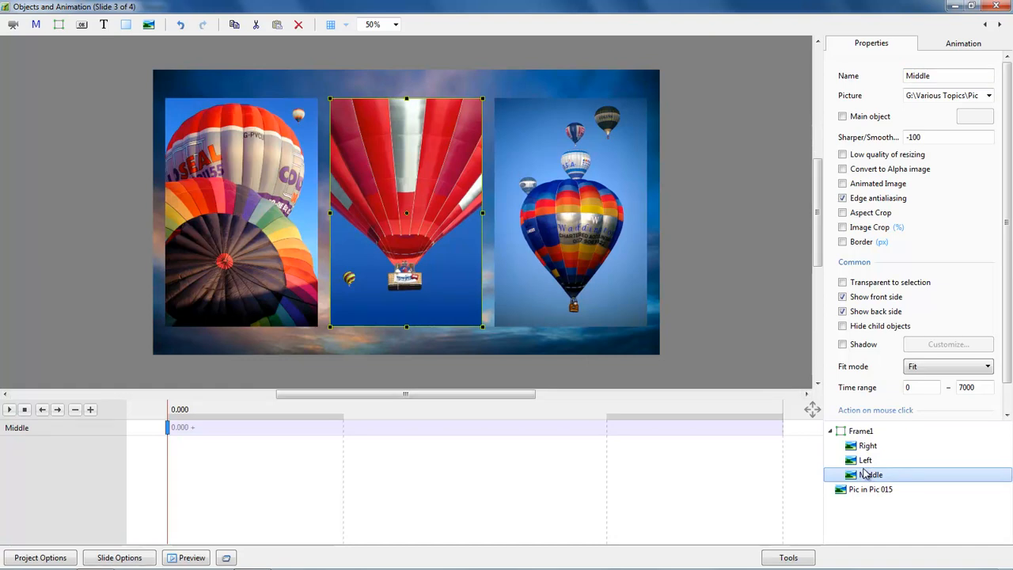
key(ctrl+Up)
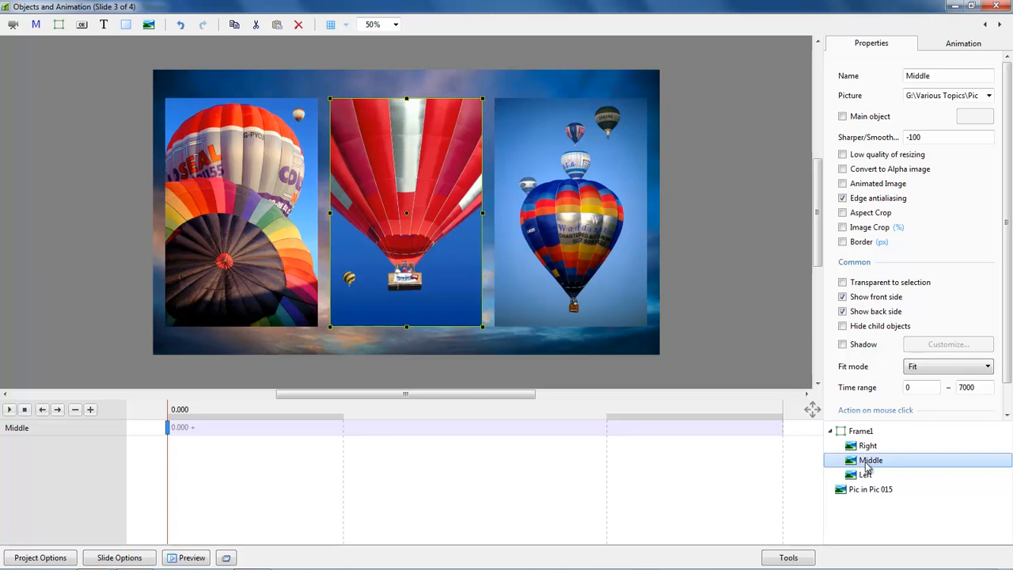
Give the Left, Middle and Right images together a 6 px white border and a drop shadow with the existing shadow settings.
key(ctrl)
click(865, 476)
ctrl+click(869, 460)
ctrl+click(869, 447)
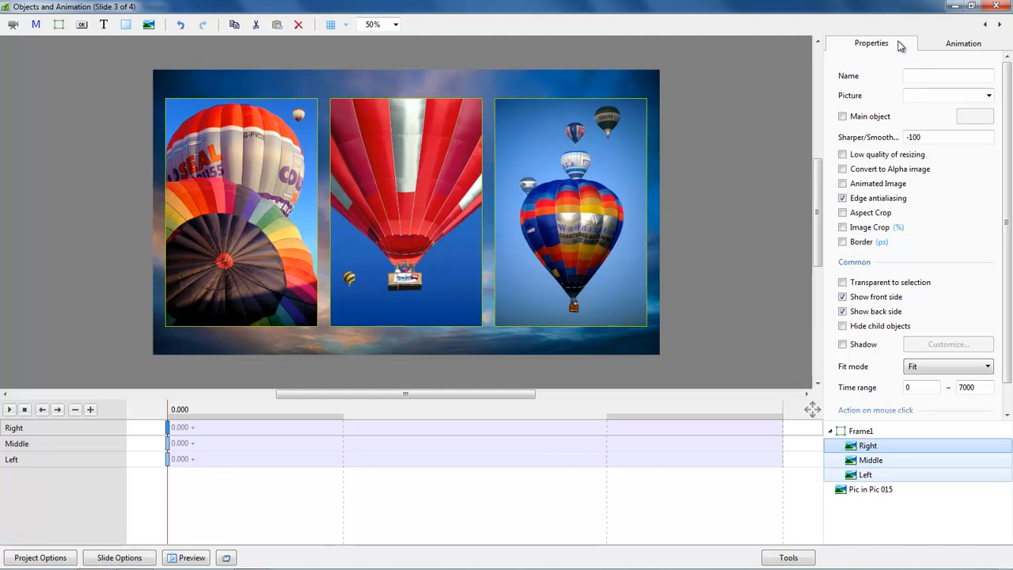
click(844, 243)
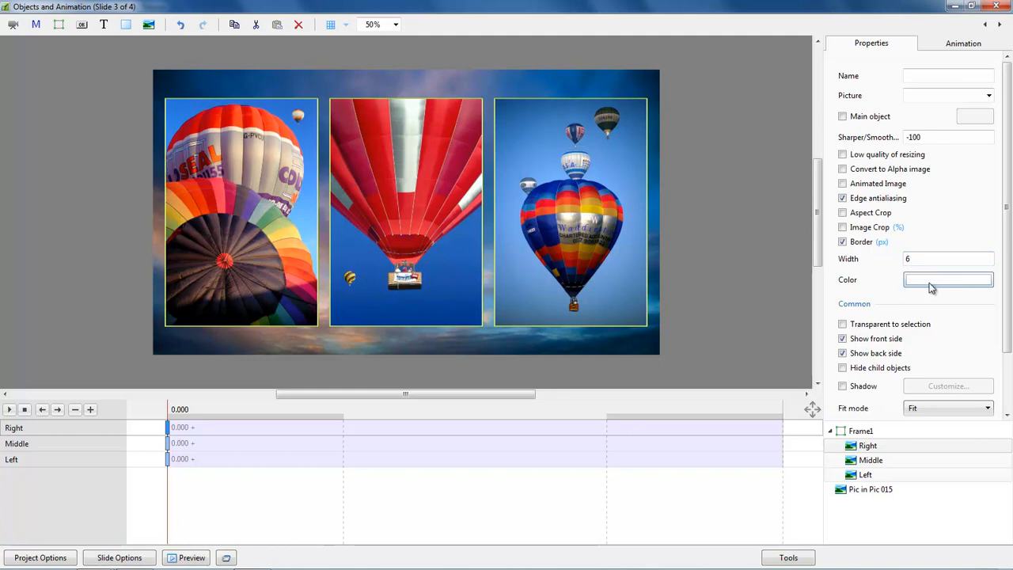
click(843, 386)
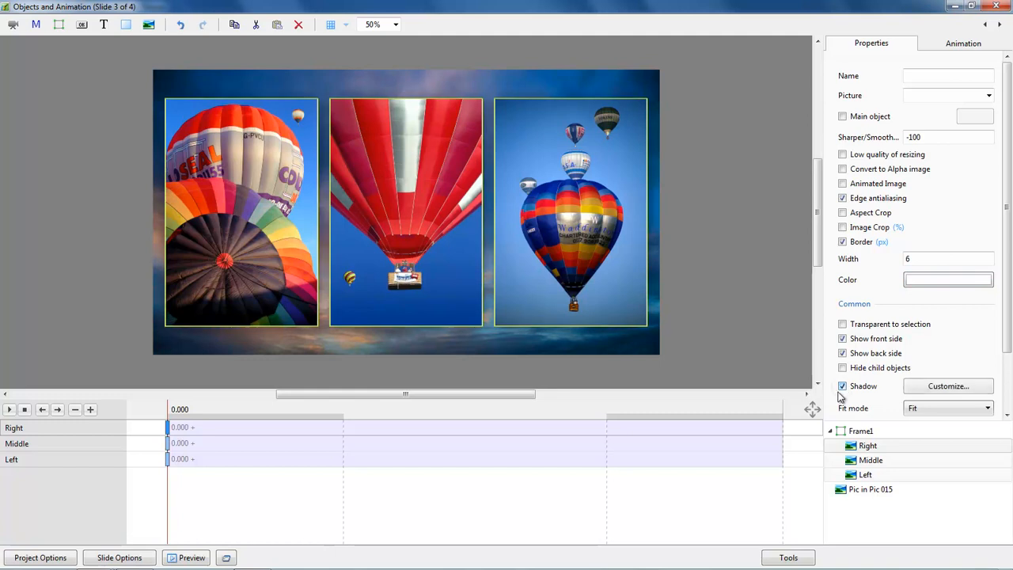
click(936, 388)
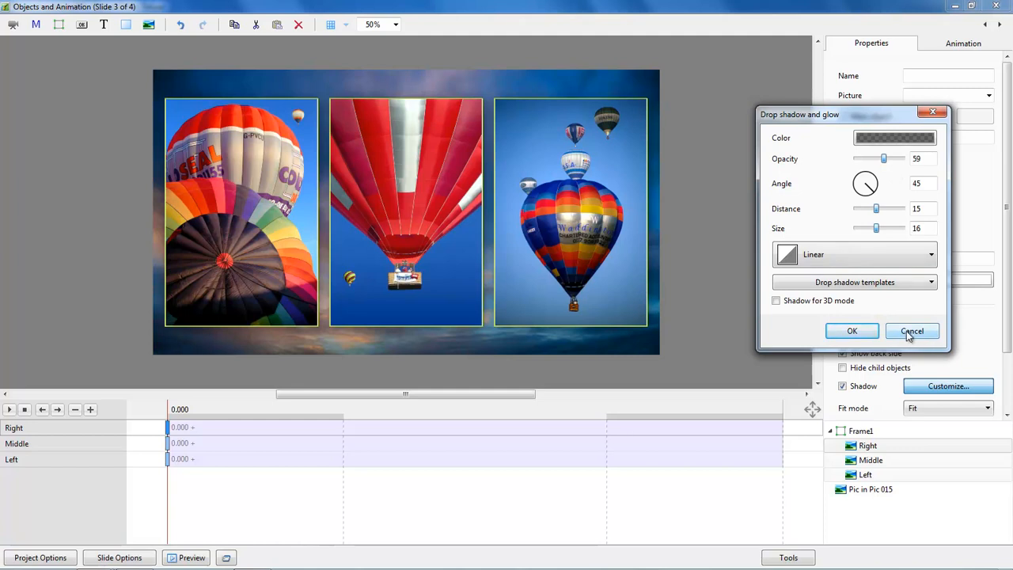
click(911, 332)
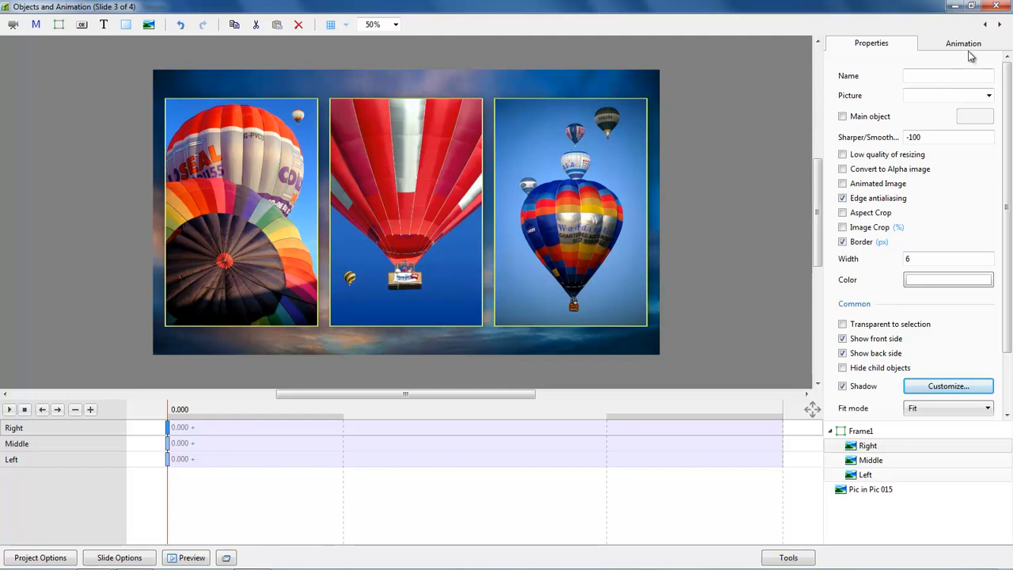
Set the duration of slide 3 to 16 seconds in the slide list and reopen its Objects and Animation editor.
click(996, 7)
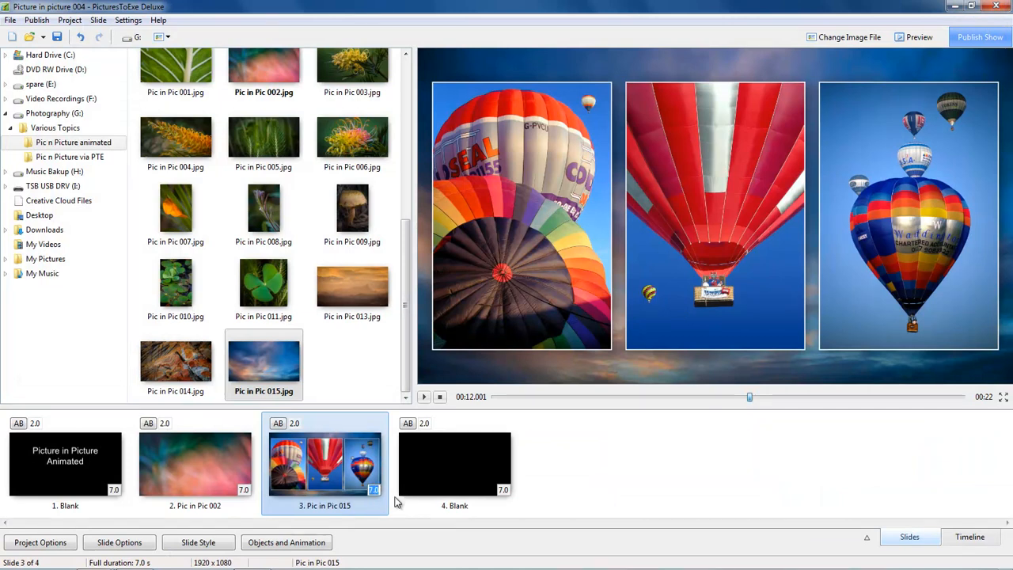
text(16)
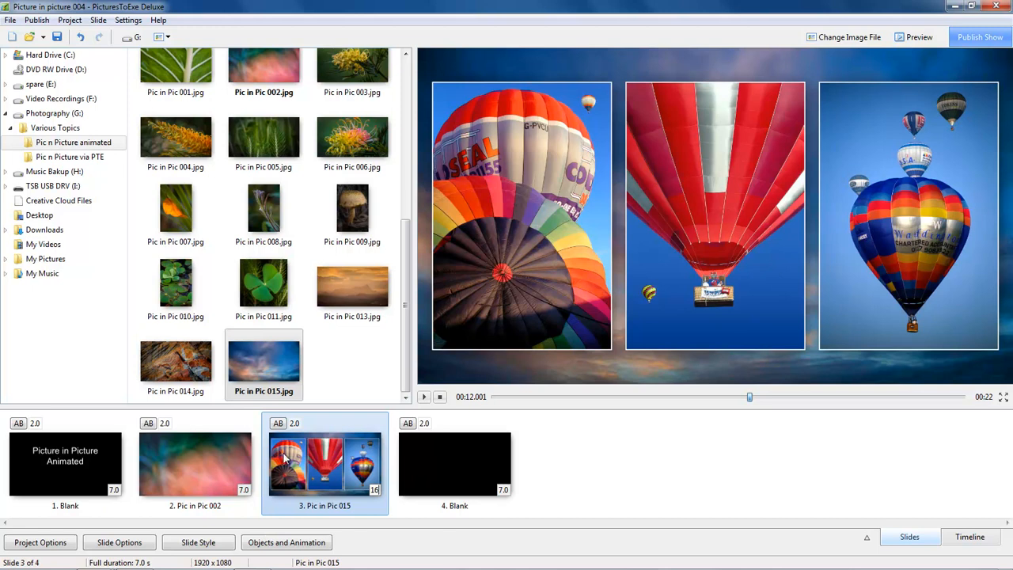
click(326, 463)
click(1003, 398)
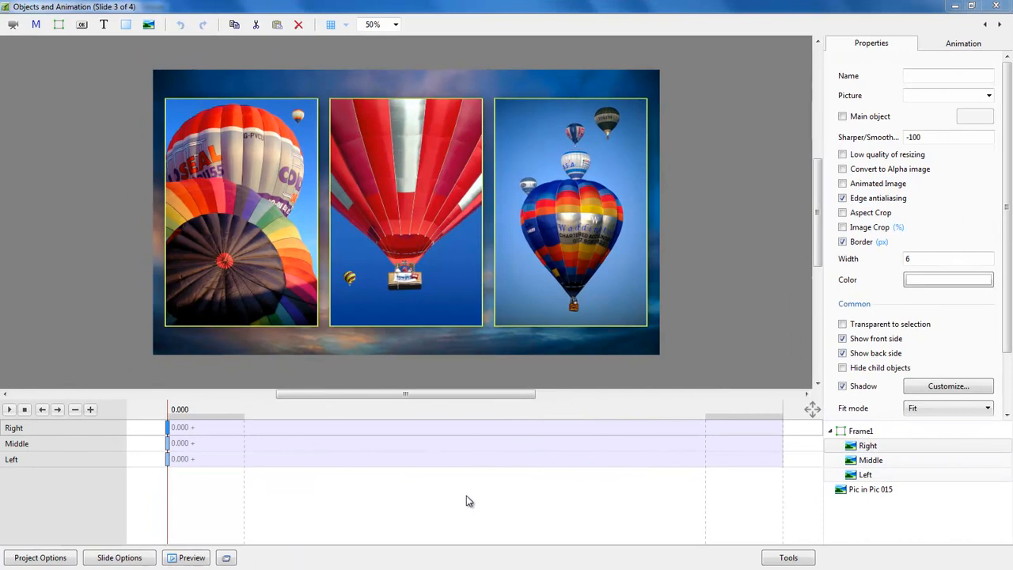
Add a second key frame to each of the Right, Middle and Left images at about 6 seconds.
click(403, 430)
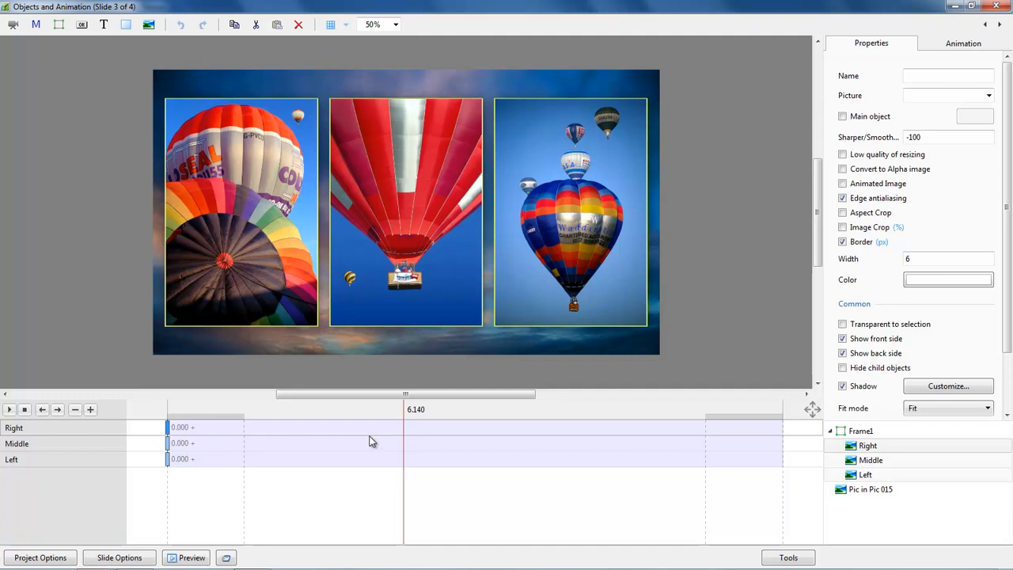
key(Insert)
click(409, 446)
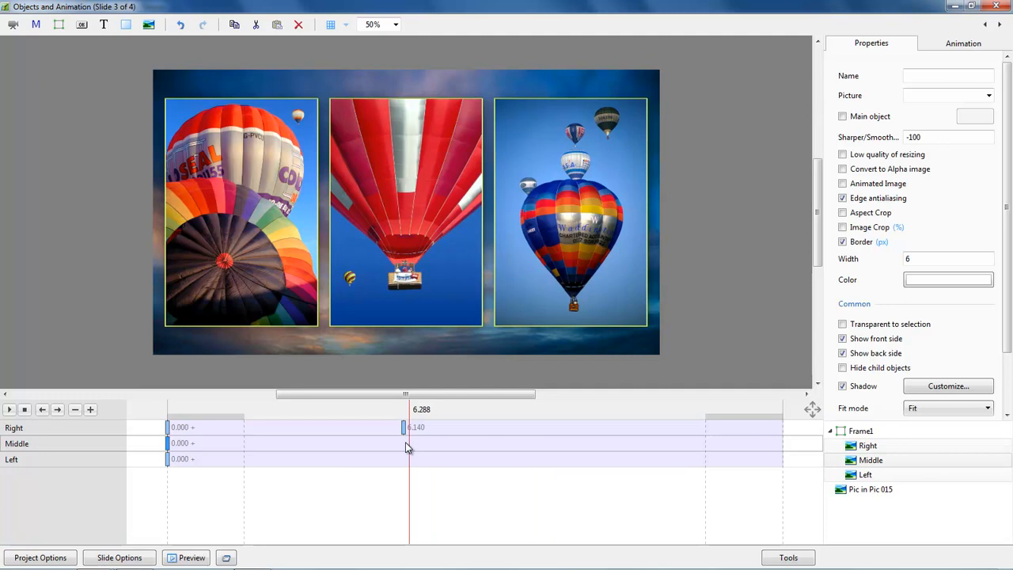
click(401, 463)
key(Insert)
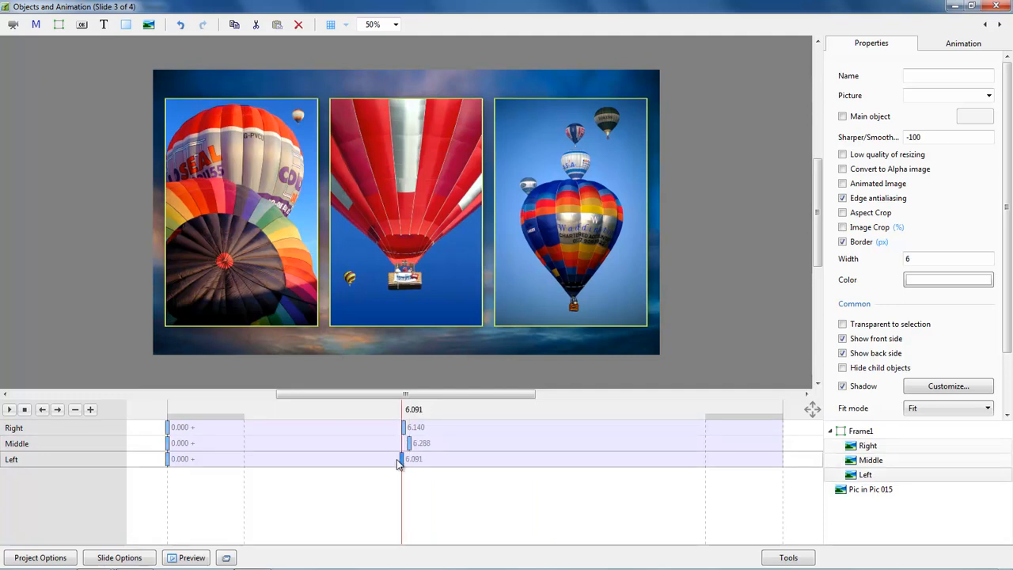
Select the second key frames of all three images and set their key frame time to 5000.
click(410, 446)
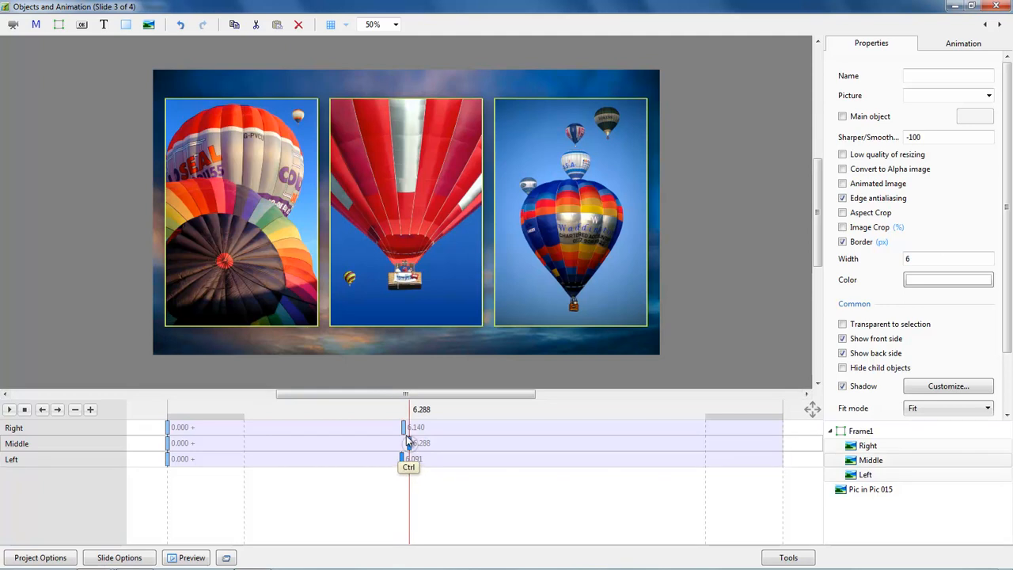
ctrl+click(405, 428)
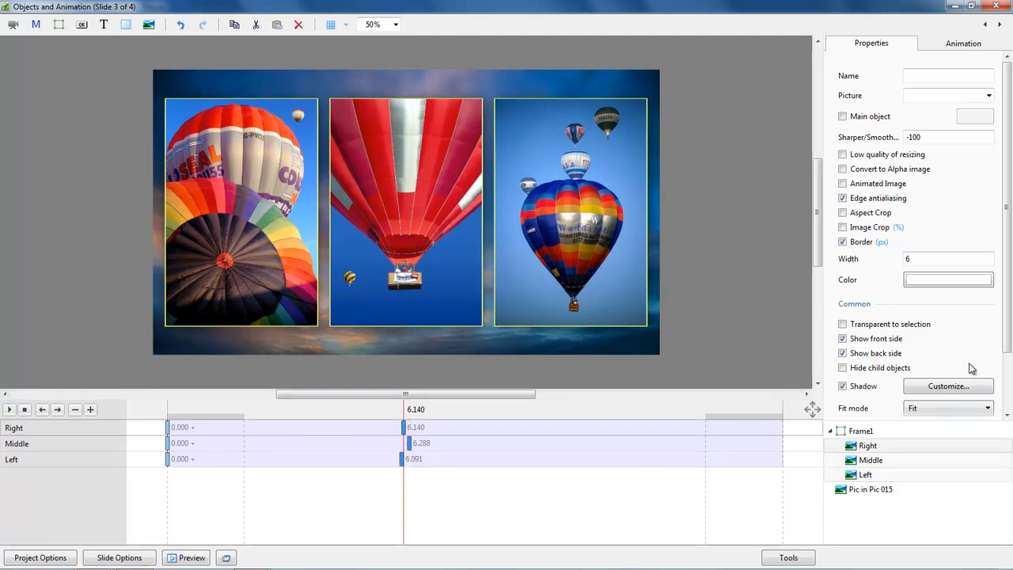
click(954, 45)
click(914, 400)
text(5000)
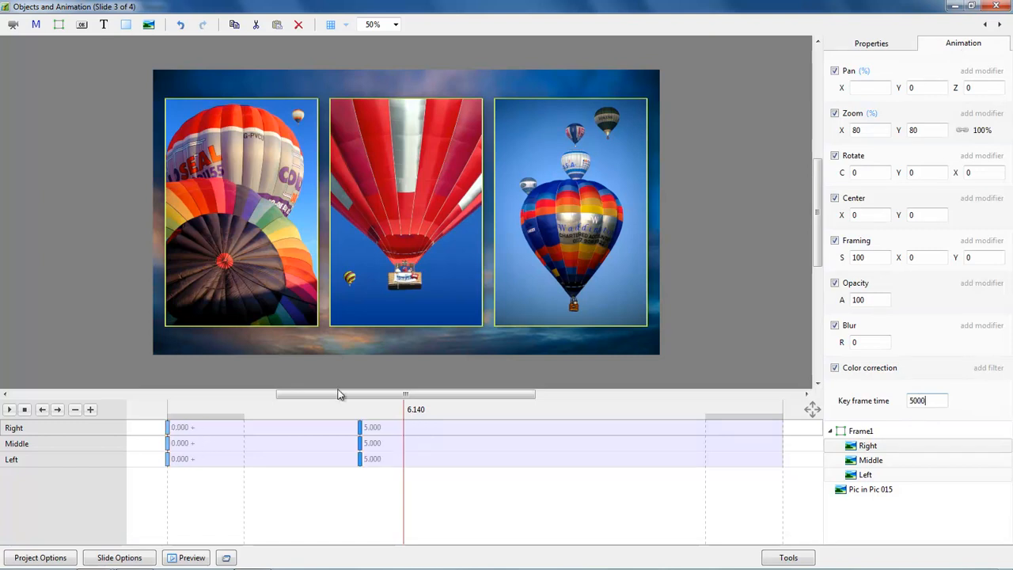
Set the horizontal pan of the Left image's first key frame to -140 so it starts outside the slide.
click(167, 427)
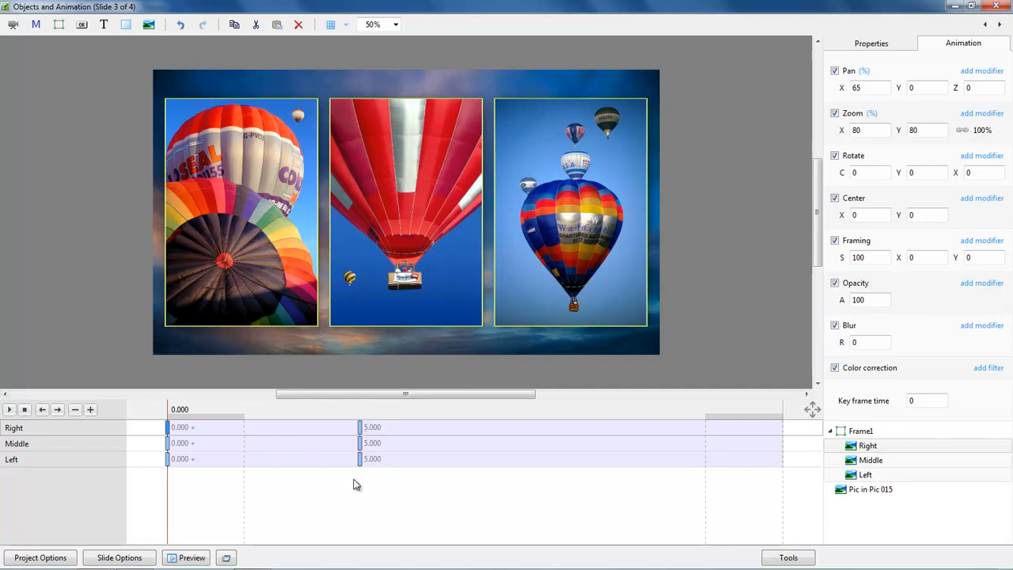
click(167, 465)
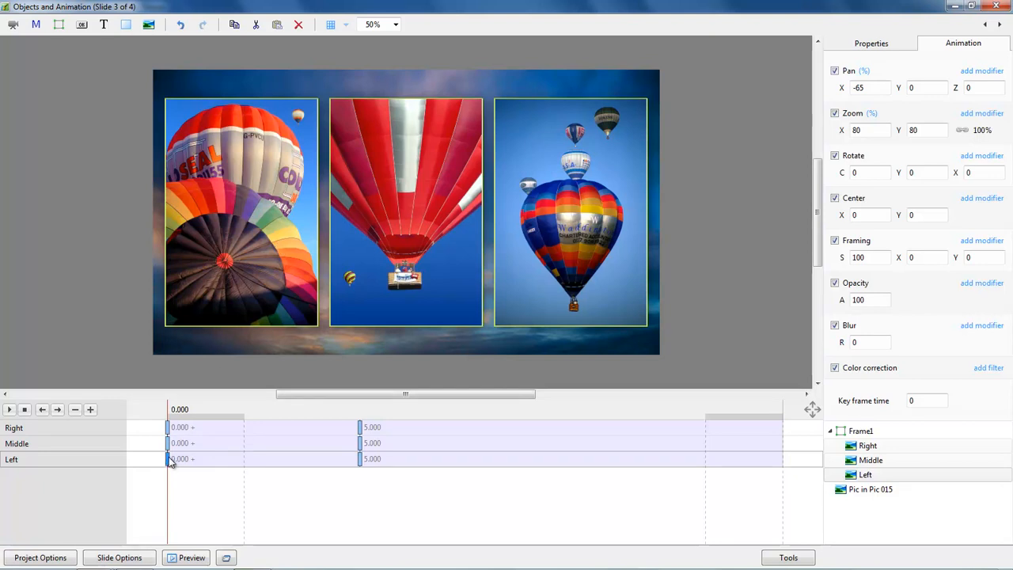
drag(843, 88, 795, 91)
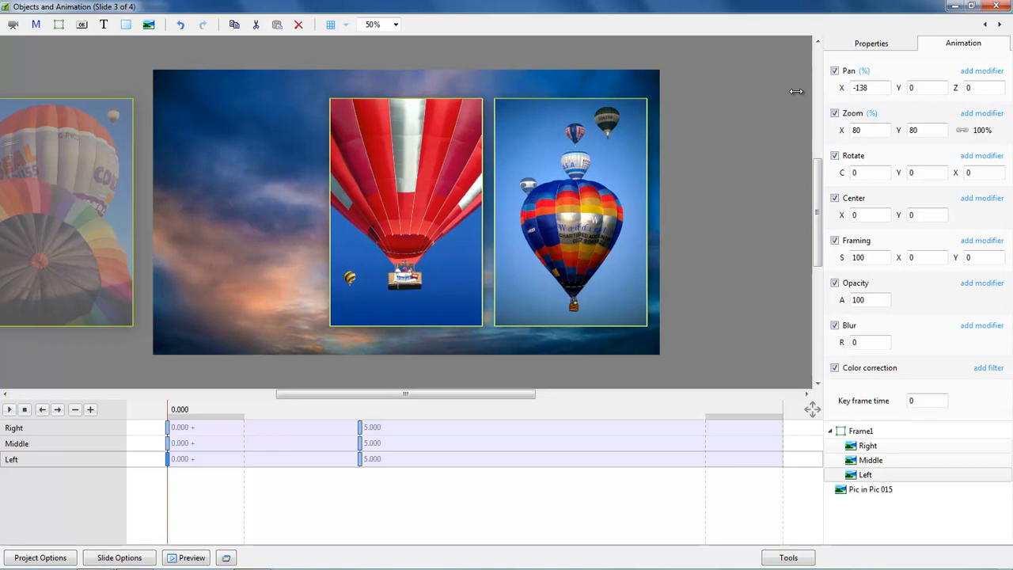
click(873, 88)
text(-140)
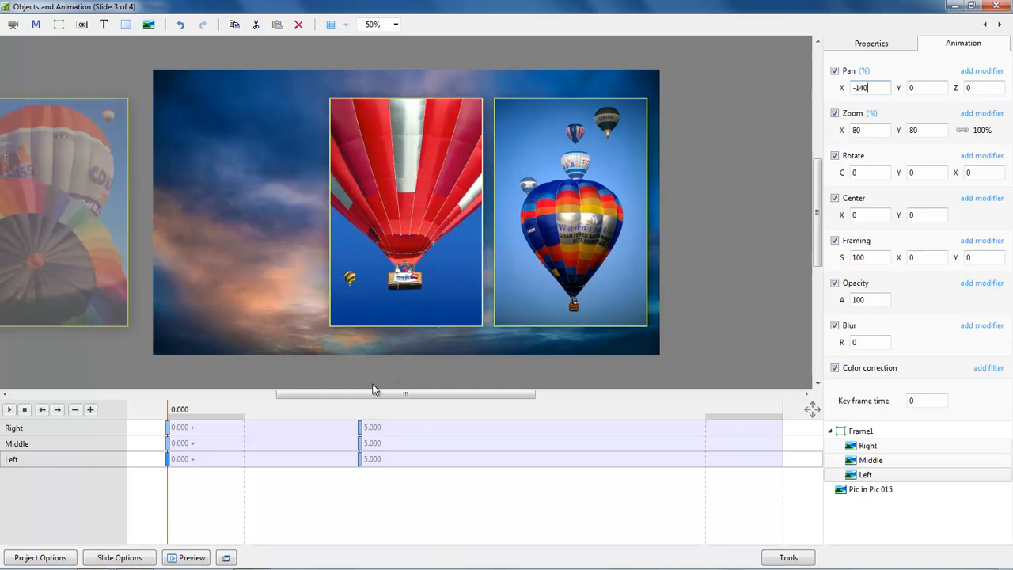
Set the horizontal pan of the Middle image's first key frame to -140.
click(169, 446)
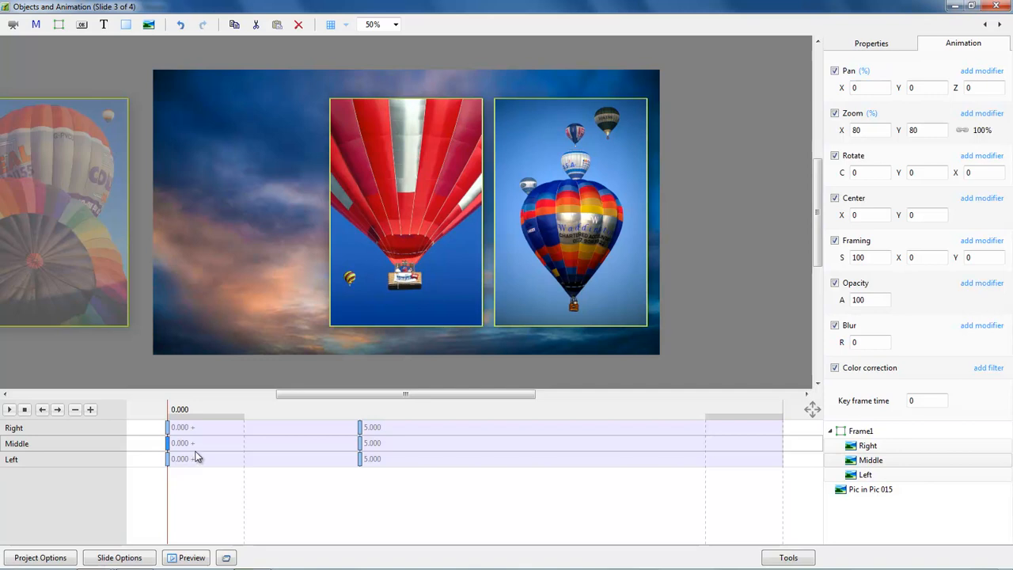
double_click(864, 88)
key(BackSpace)
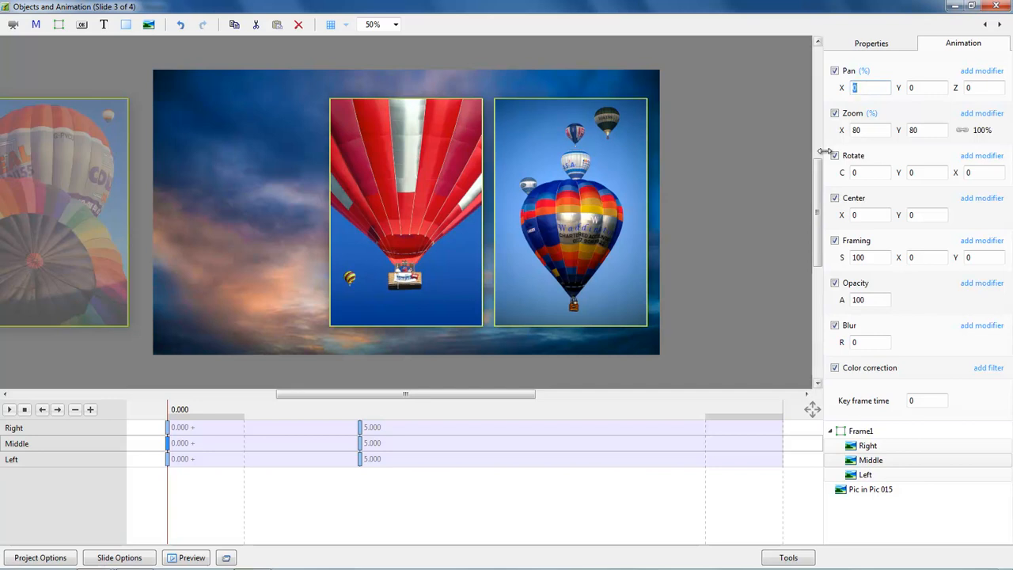
text(-3)
key(Down)
key(Down)
key(Down)
key(Down)
key(Down)
key(Down)
key(Down)
key(Down)
key(Down)
key(Down)
key(Down)
key(Down)
key(Down)
key(Down)
key(Down)
key(Down)
key(Down)
key(Down)
key(Down)
key(Down)
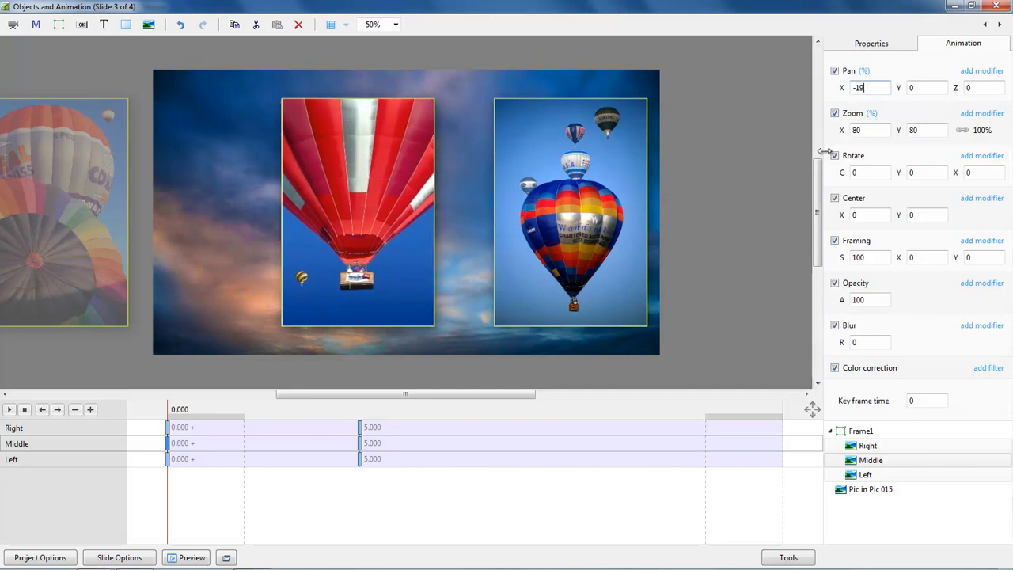
key(Down)
key(Down)
key(Down)
key(Down)
key(Down)
key(Down)
key(Down)
key(Down)
key(Down)
key(Down)
key(Down)
key(Down)
key(Down)
key(Down)
key(Down)
key(Down)
key(Down)
key(Down)
key(Down)
key(Down)
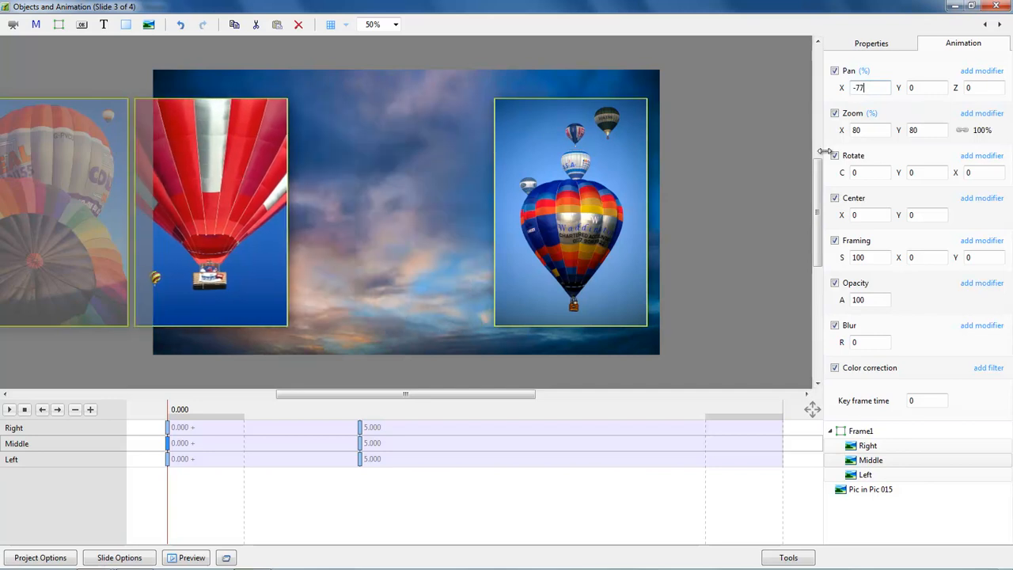
key(Down)
key(Down)
key(Down)
key(Down)
key(Down)
key(Down)
key(Down)
key(Down)
key(Down)
key(Down)
key(Down)
key(Down)
key(Down)
key(Down)
key(Down)
key(Down)
key(Down)
key(Down)
key(Down)
key(Down)
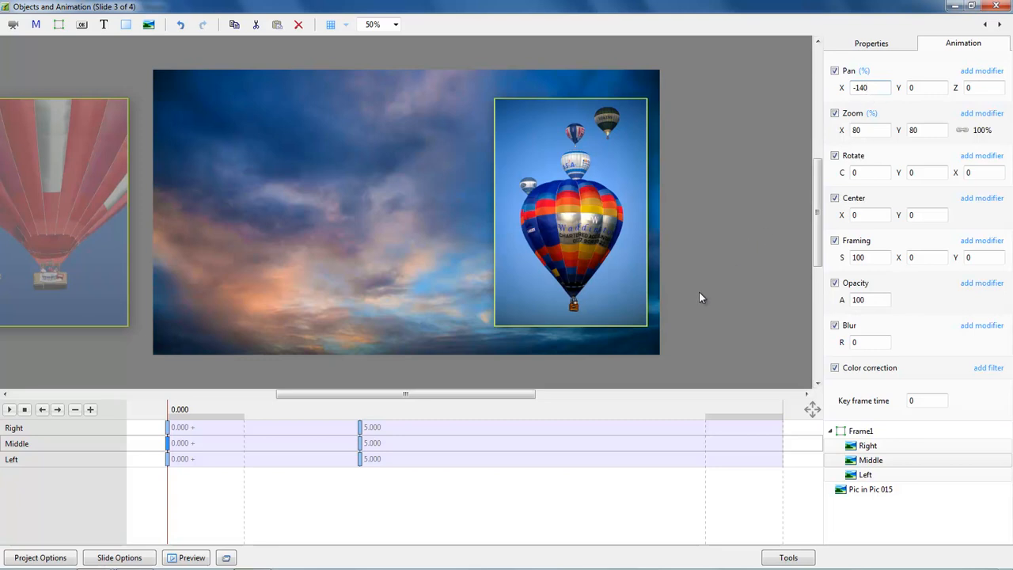
Set the horizontal pan of the Right image's first key frame to -140 and scrub the timeline to about 5 seconds to check the motion.
click(168, 428)
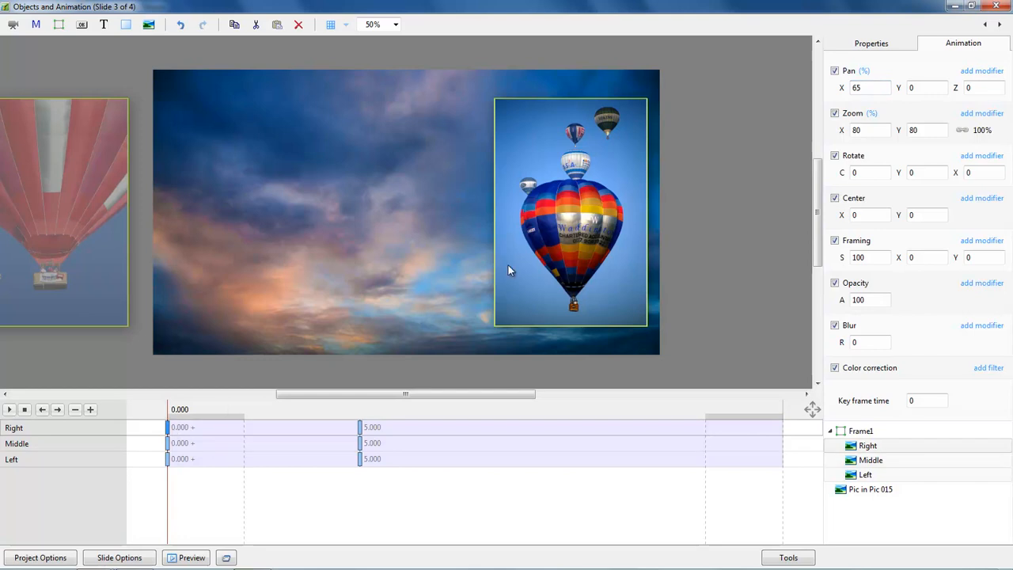
drag(841, 89, 715, 98)
double_click(877, 88)
text(-137)
scroll(881, 88, down, 3)
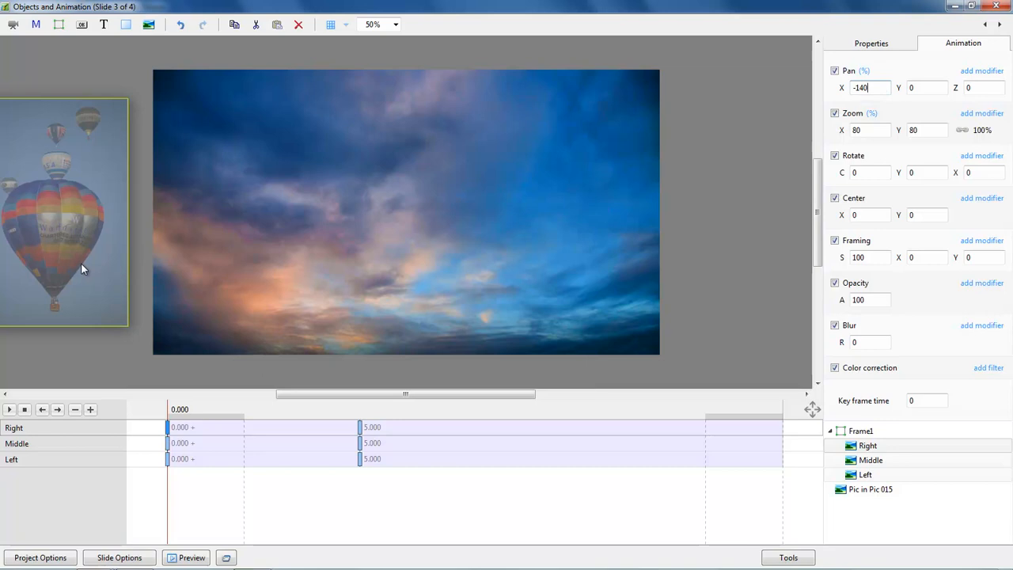
click(172, 490)
mouse_move(174, 495)
mouse_down()
mouse_move(225, 491)
mouse_move(365, 517)
mouse_up()
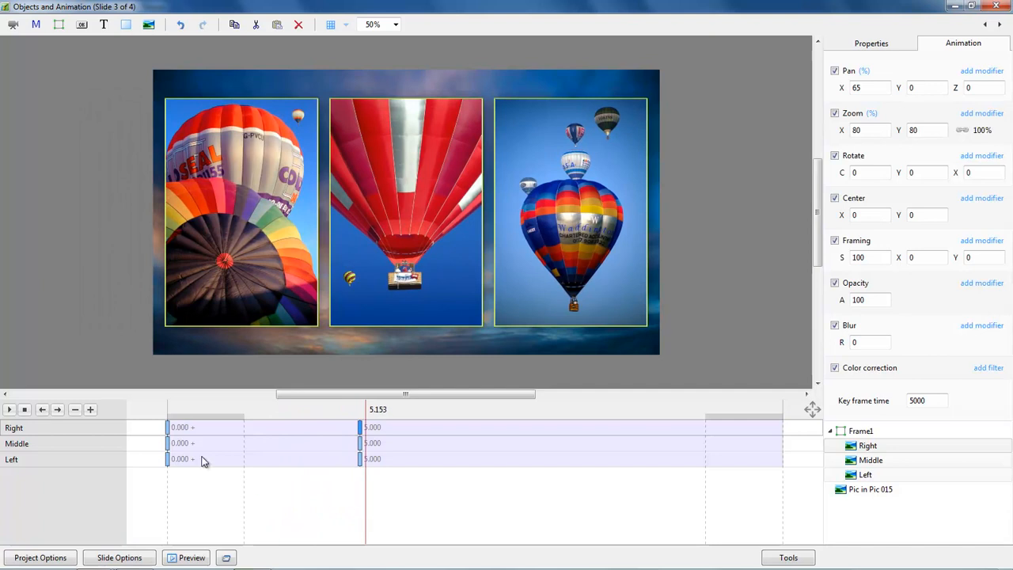
Add a Slow down animation speed to the pan of the Right image's first key frame.
click(168, 429)
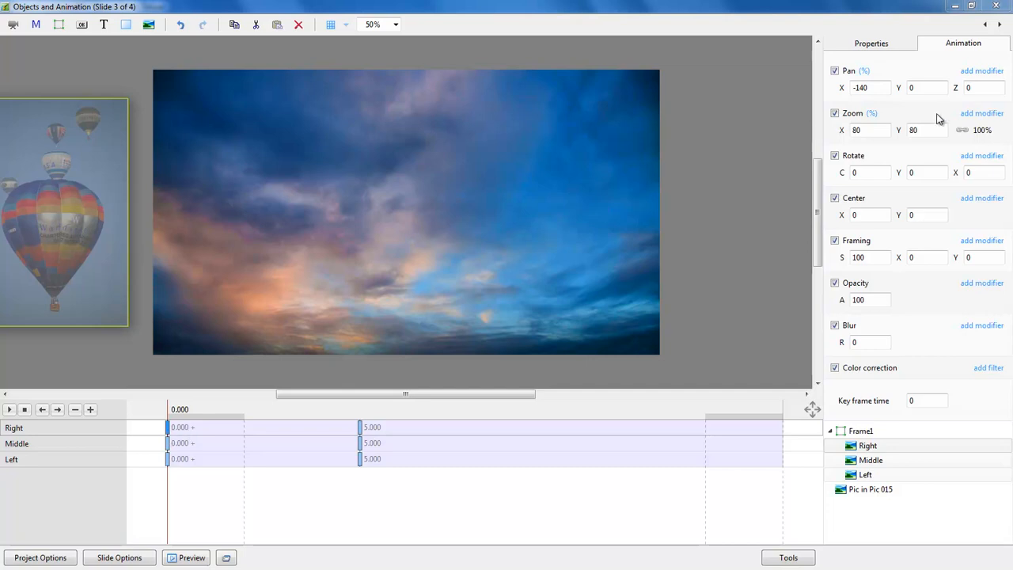
click(981, 70)
mouse_move(957, 87)
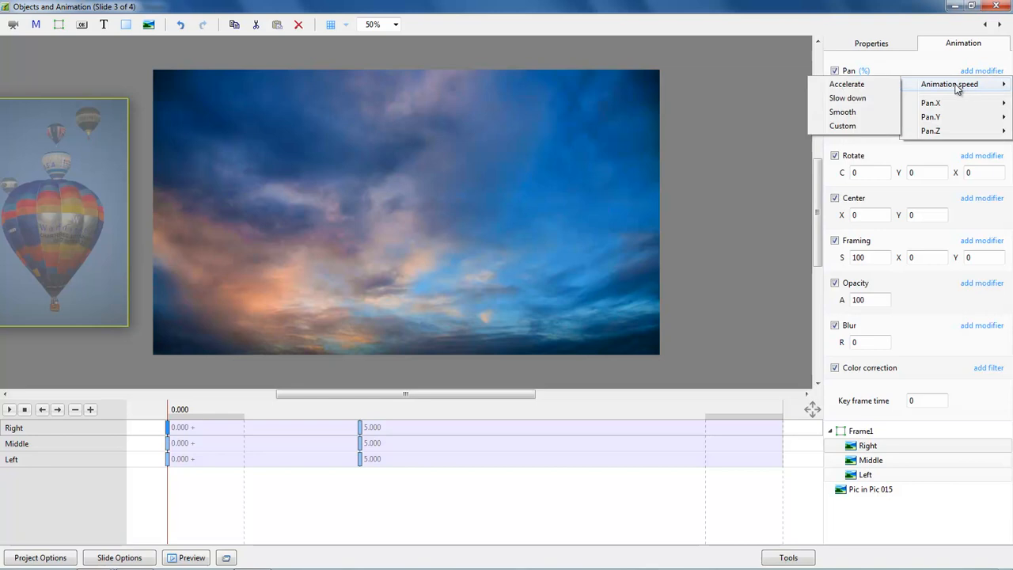
click(861, 98)
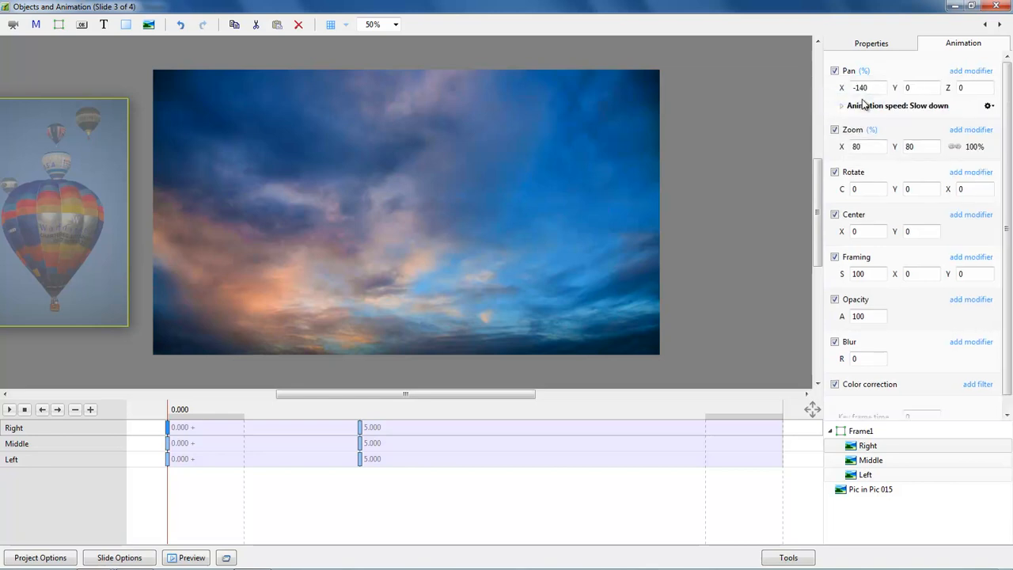
Add a Slow down animation speed to the pan of the Middle image's first key frame.
click(171, 445)
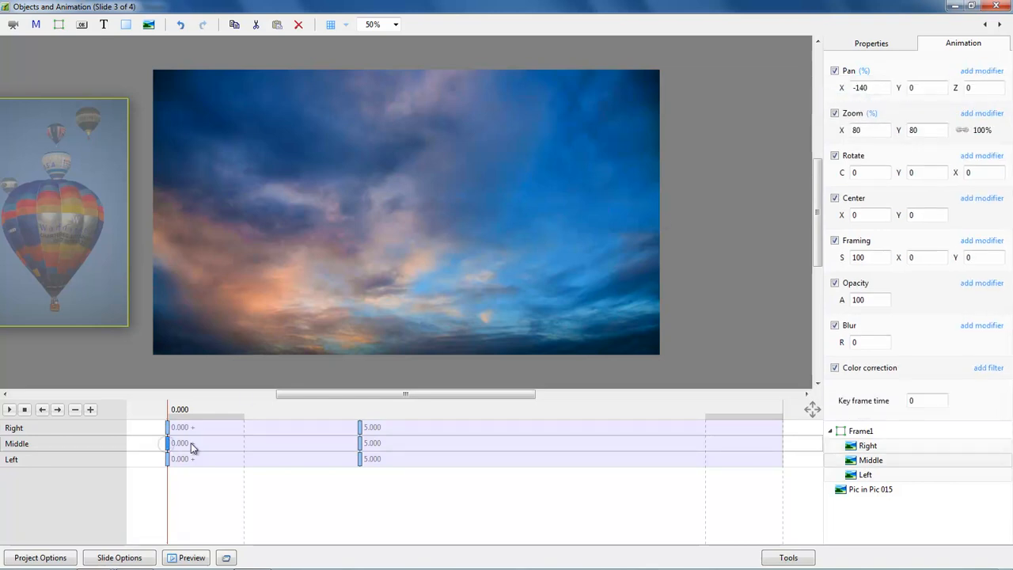
click(968, 73)
mouse_move(948, 86)
click(850, 100)
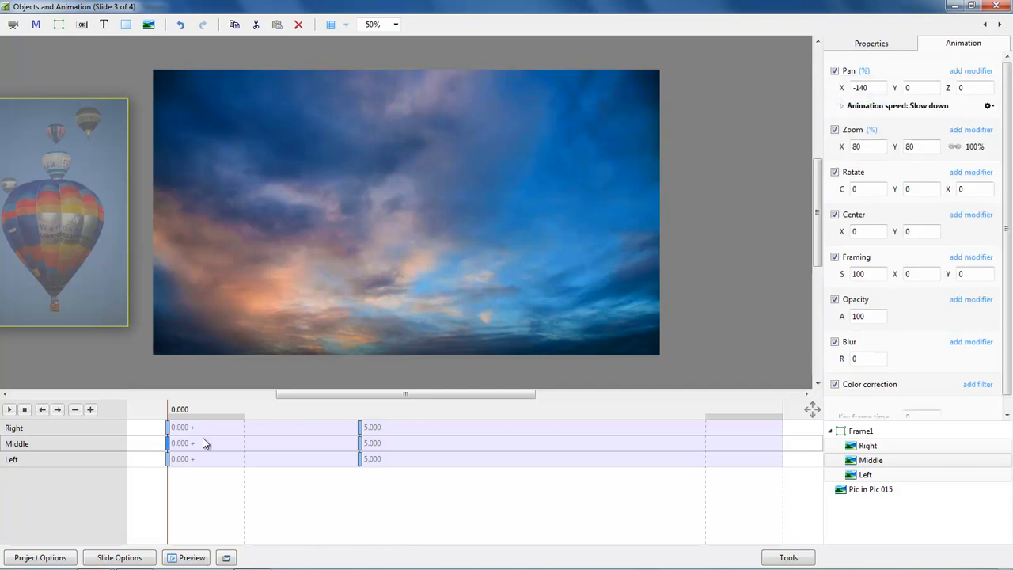
Add a Slow down animation speed to the pan of the Left image's first key frame and play the animation to check it.
click(168, 461)
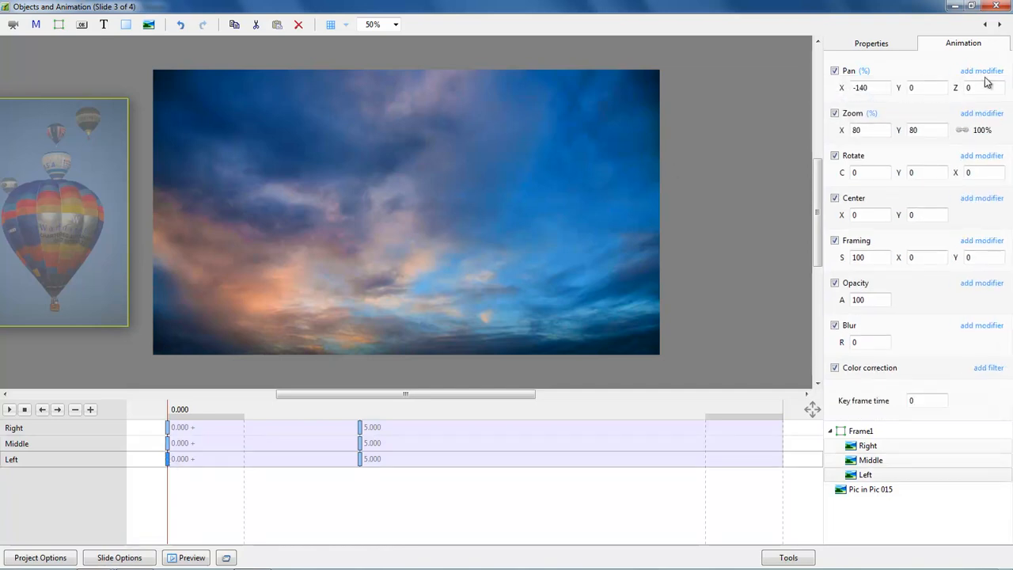
click(980, 71)
mouse_move(957, 84)
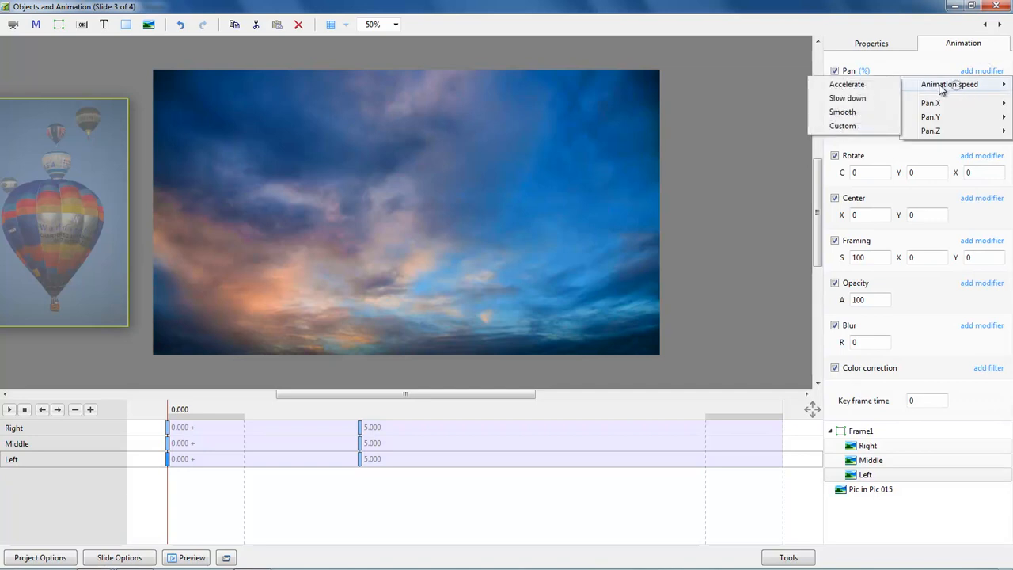
click(848, 98)
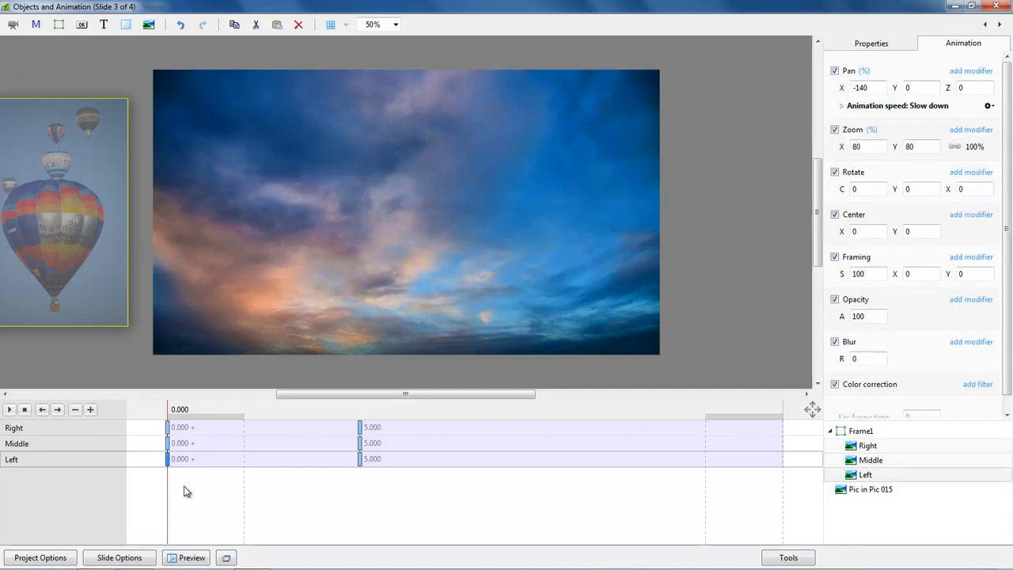
click(9, 411)
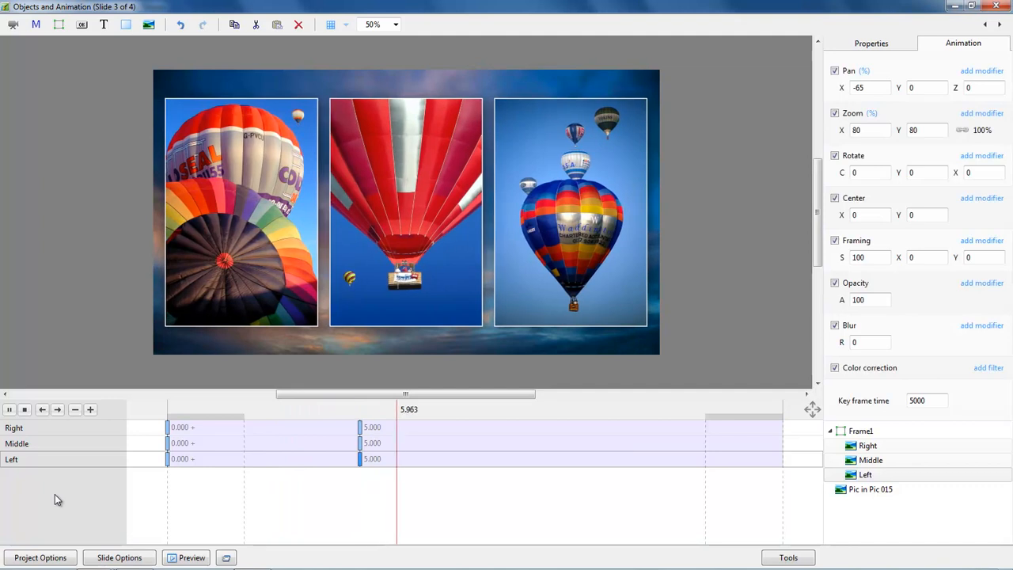
key(space)
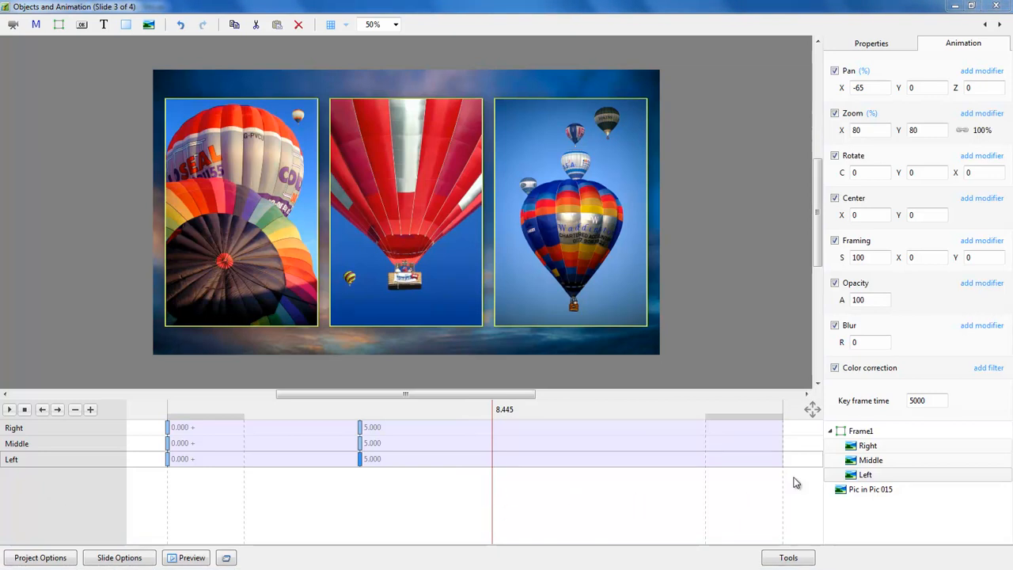
Select Frame1 together with the Right, Middle and Left images so all four tracks are shown on the timeline.
click(863, 432)
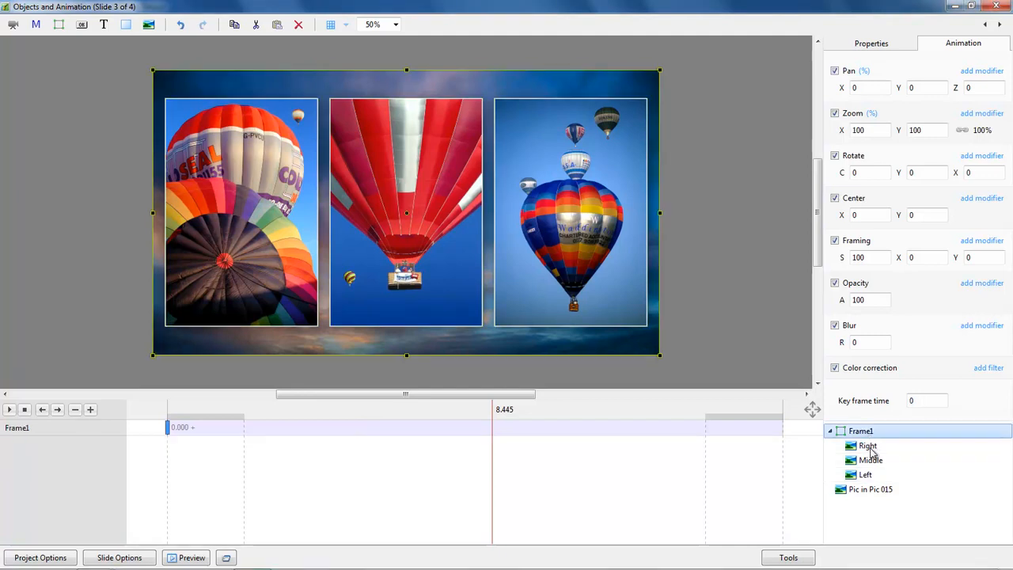
click(869, 448)
click(870, 460)
click(864, 476)
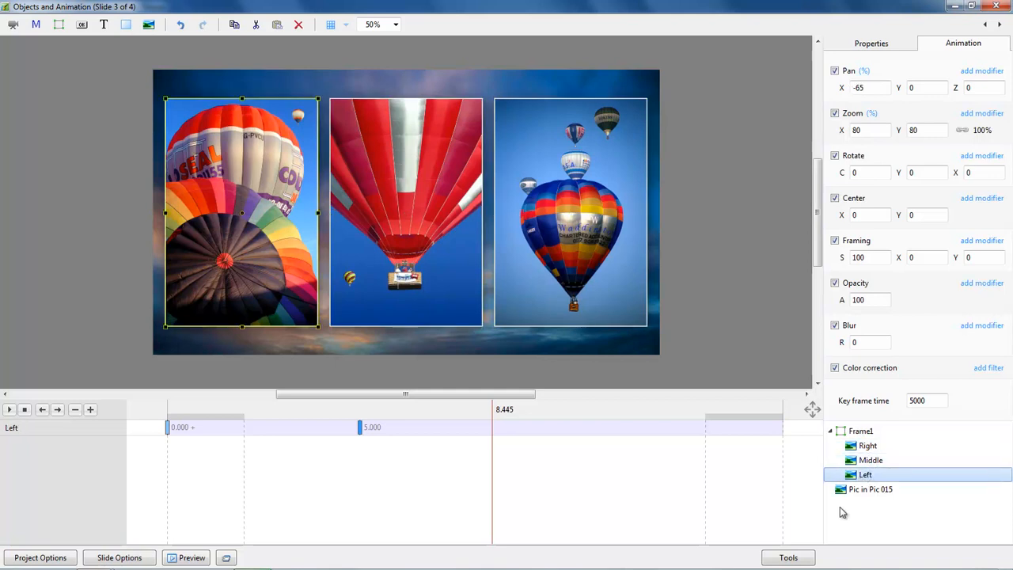
ctrl+click(871, 459)
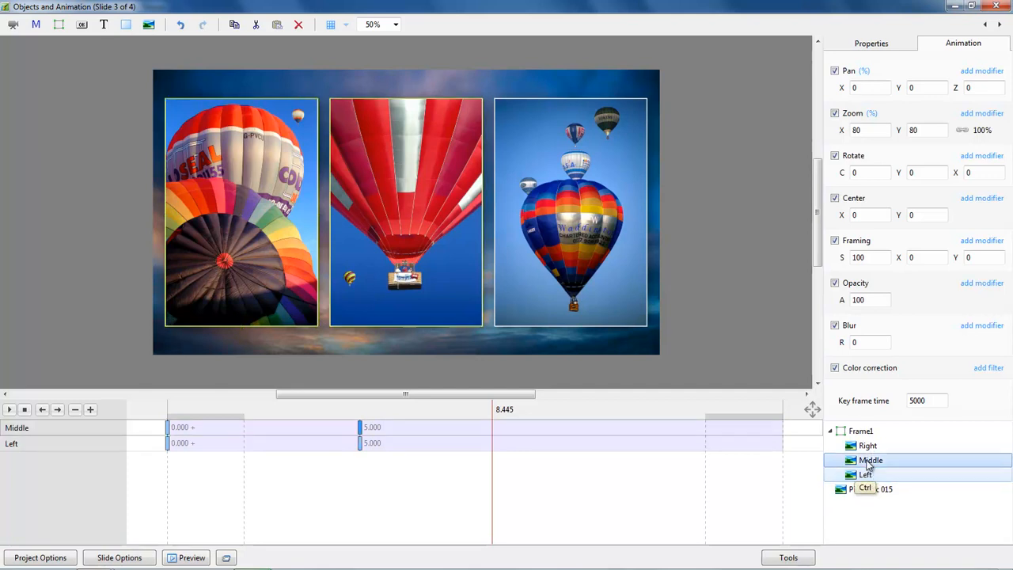
ctrl+click(871, 446)
ctrl+click(865, 431)
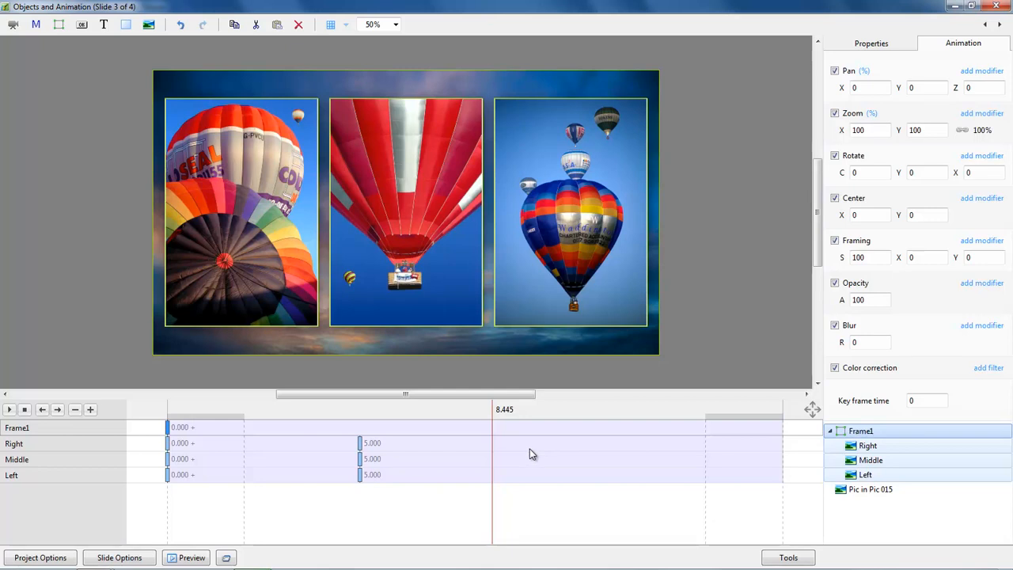
Move Frame1's key frame along the timeline and set its key frame time to 10000.
click(169, 428)
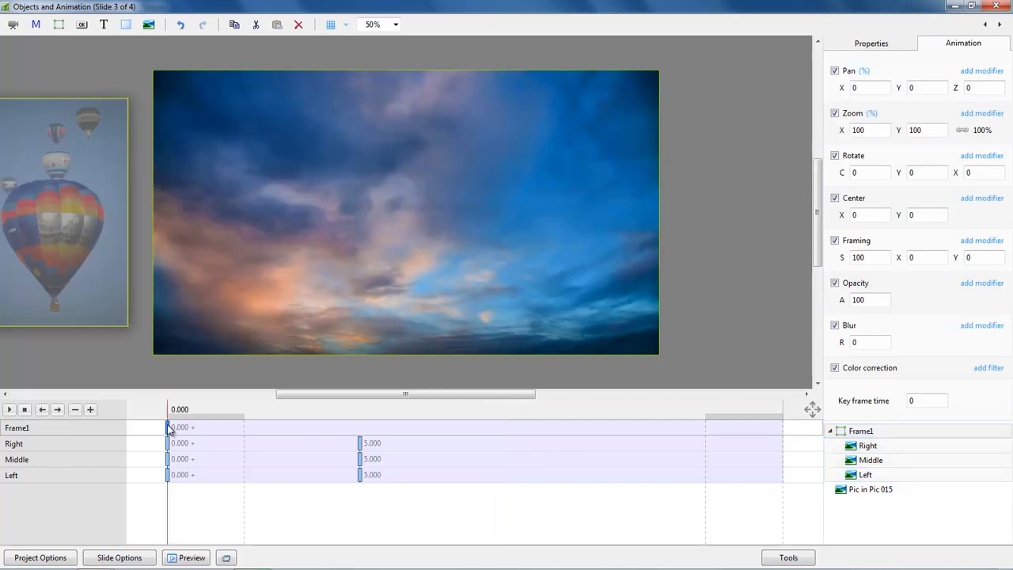
drag(171, 429, 530, 460)
click(576, 467)
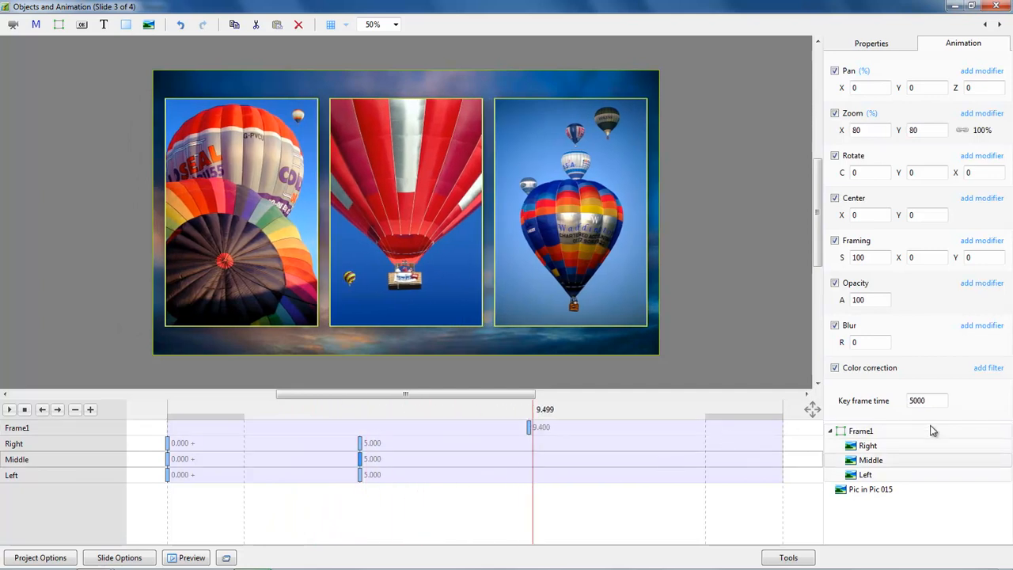
double_click(932, 401)
click(529, 428)
double_click(932, 399)
text(10000)
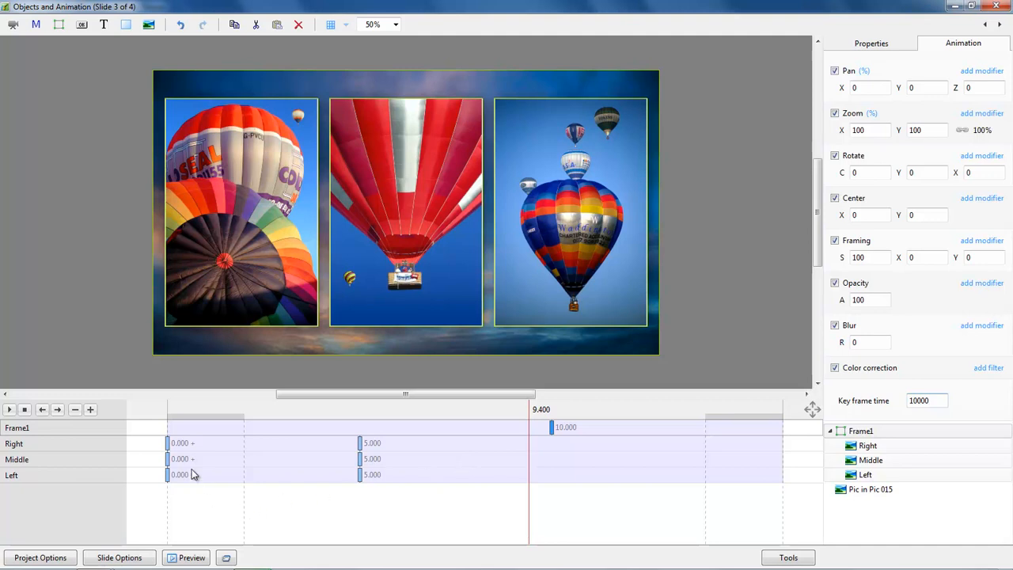
Add a second key frame to Frame1 and move it to the end of the slide at 16000.
drag(170, 497, 554, 554)
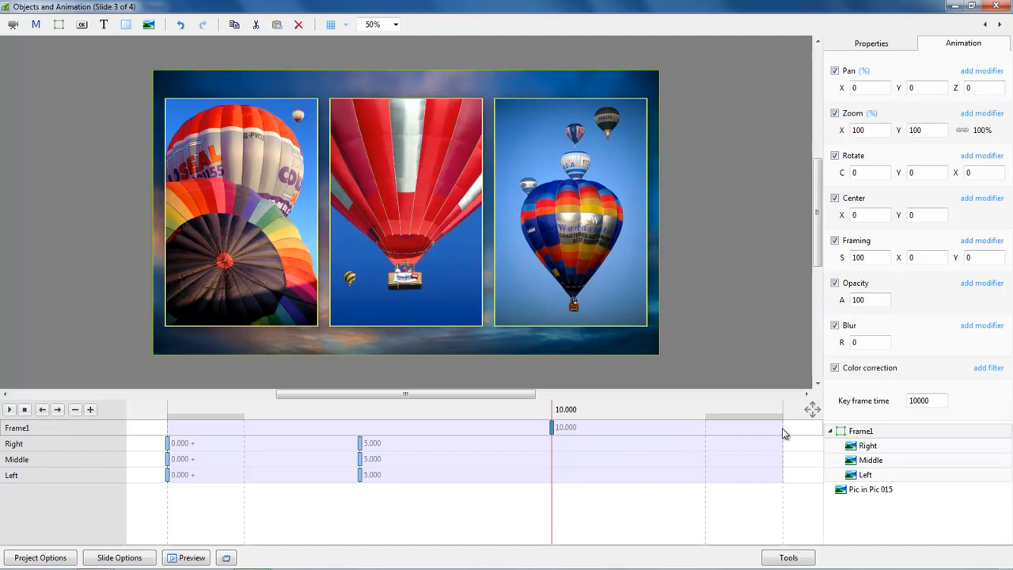
key(Insert)
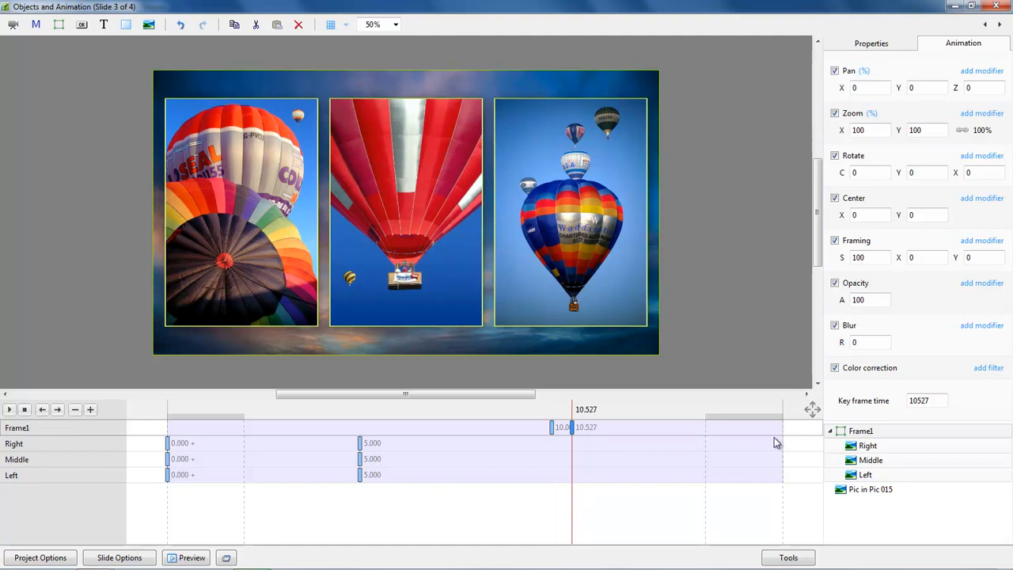
drag(573, 432, 782, 444)
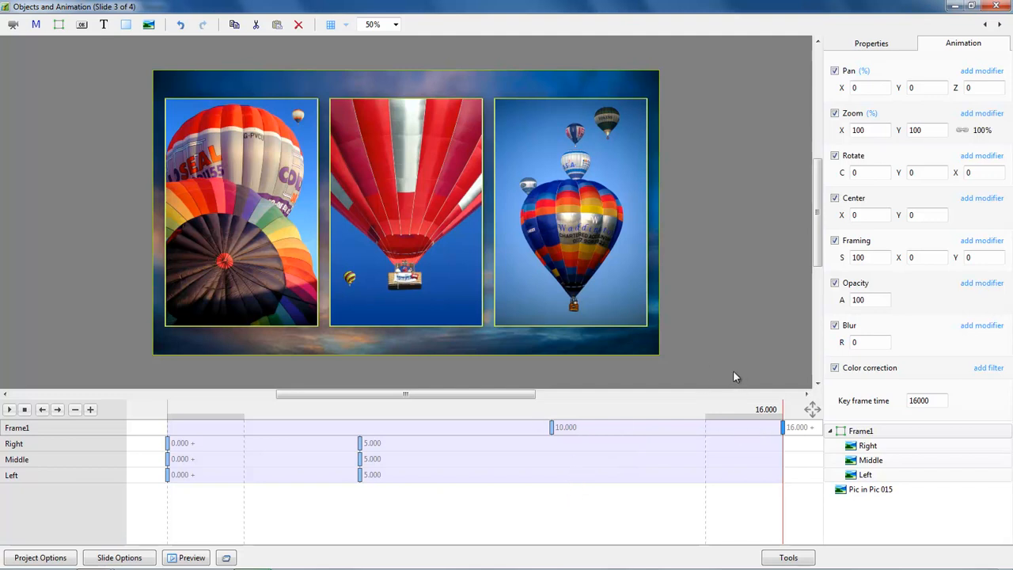
In Frame1's final key frame, set Rotate Y to 37, Zoom to 59 and Pan X to 132, moving it off the slide.
mouse_move(898, 173)
mouse_down()
mouse_move(906, 172)
mouse_move(887, 172)
mouse_up()
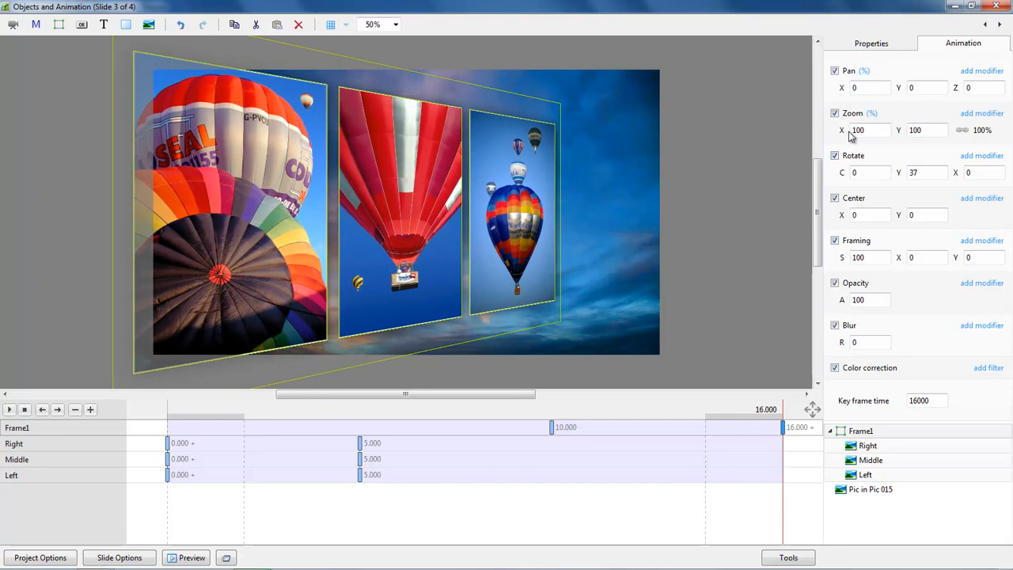
drag(843, 130, 820, 130)
drag(839, 92, 926, 103)
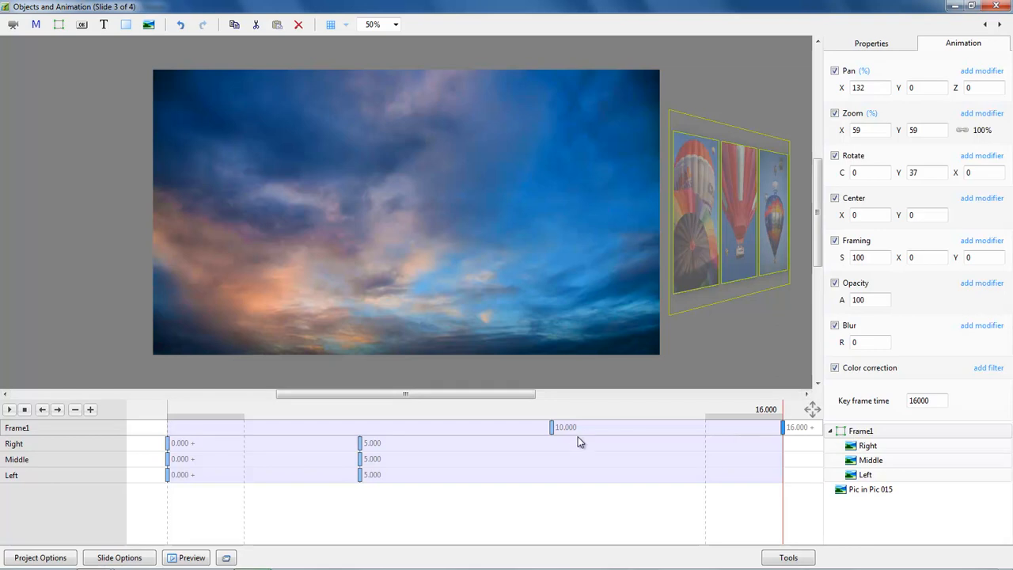
Add an Accelerate animation speed to the pan of Frame1's 10-second key frame.
click(552, 429)
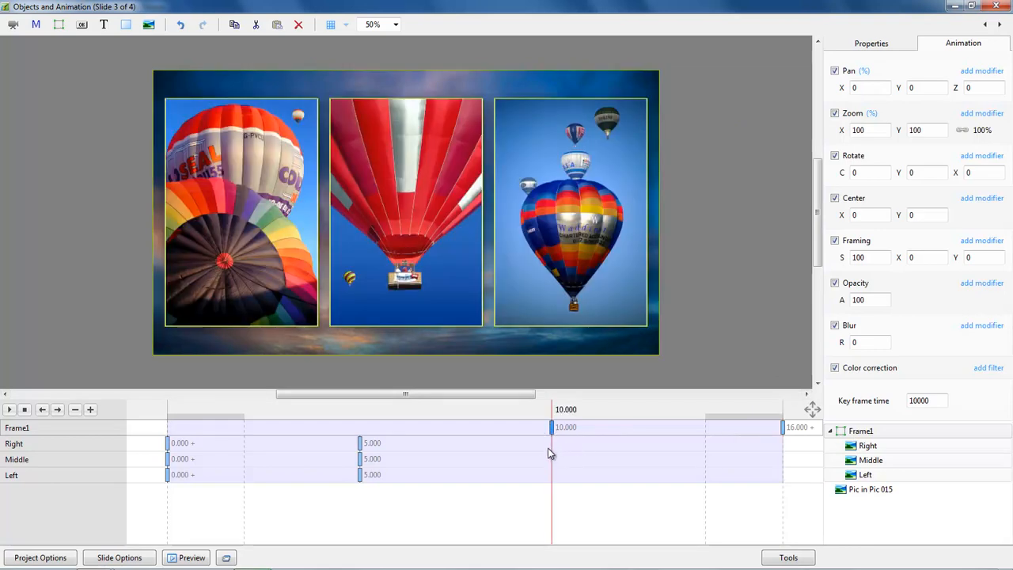
mouse_move(552, 451)
mouse_down()
mouse_move(783, 475)
mouse_move(552, 471)
mouse_move(545, 448)
mouse_up()
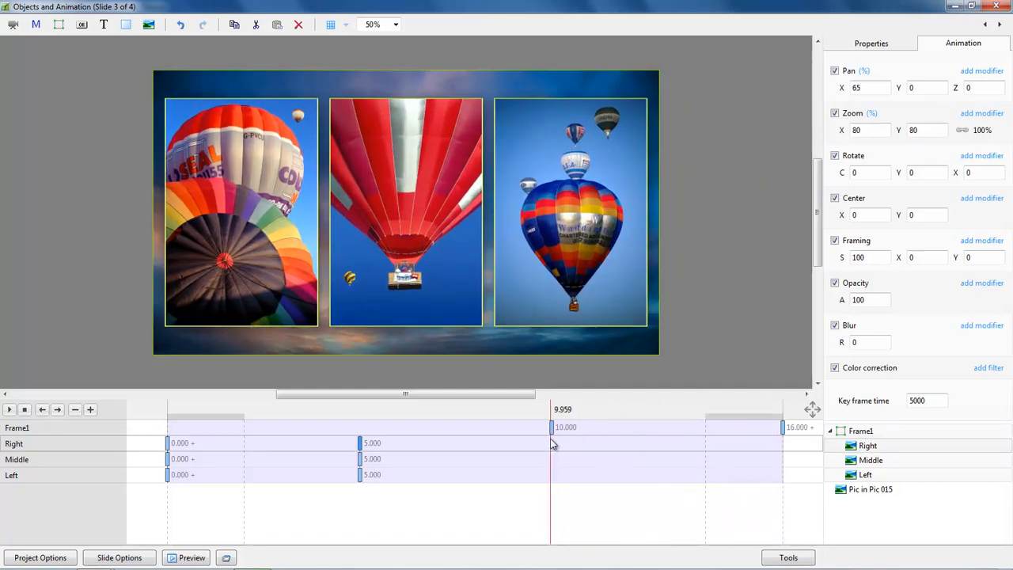
click(552, 429)
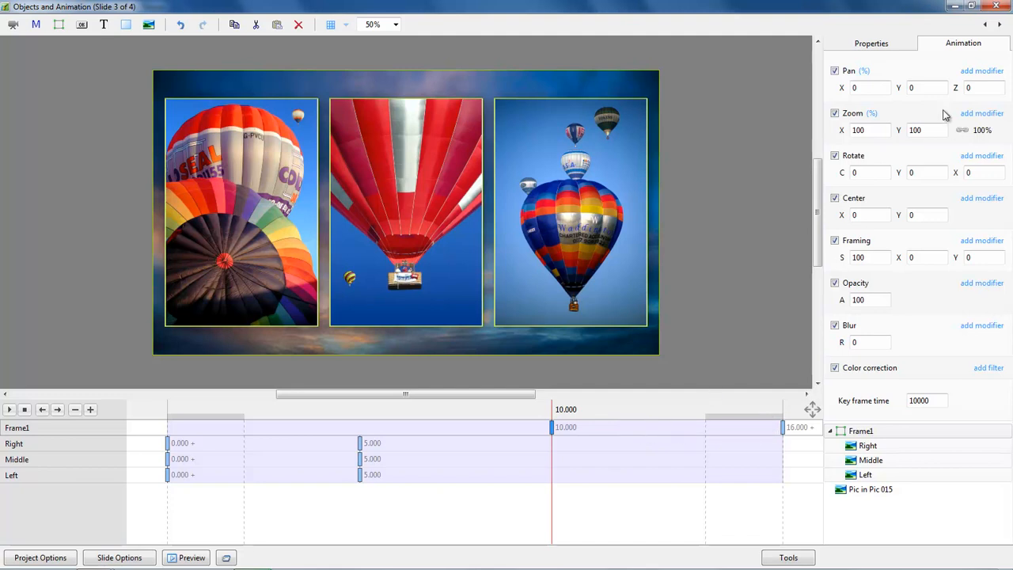
click(982, 71)
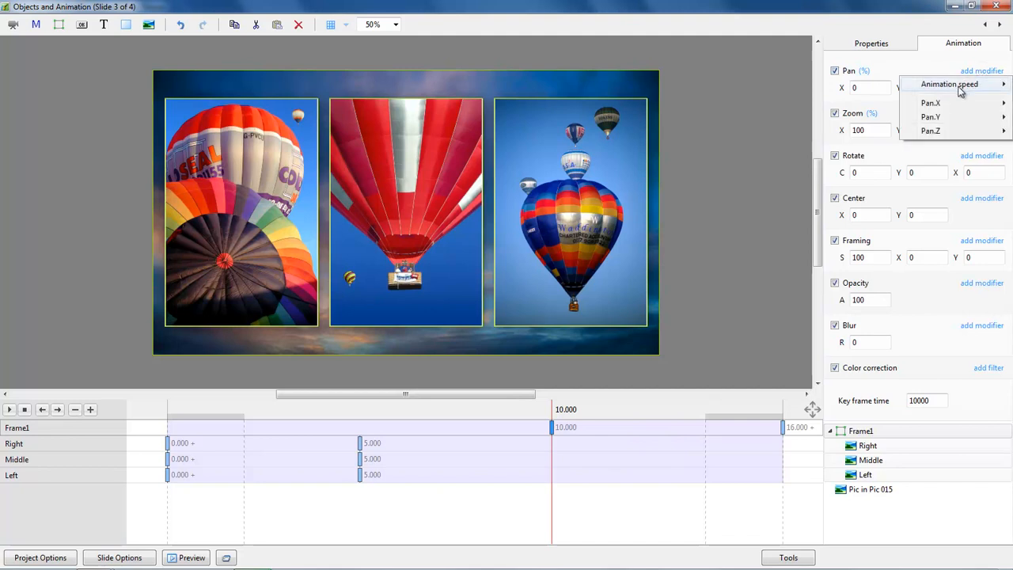
mouse_move(962, 86)
click(859, 86)
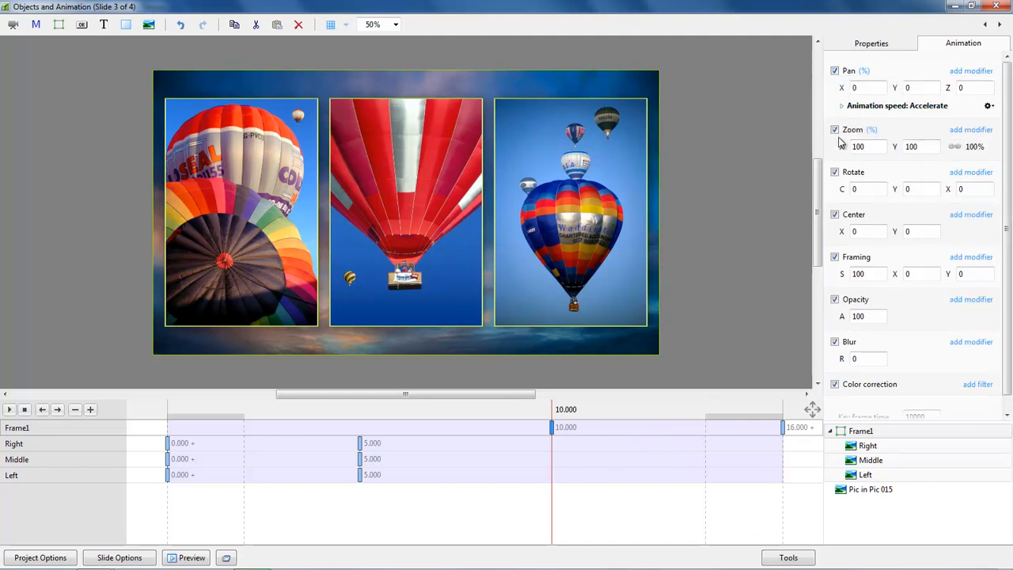
Add an Accelerate animation speed to both the zoom and the rotation of Frame1's 10-second key frame.
click(972, 131)
mouse_move(960, 145)
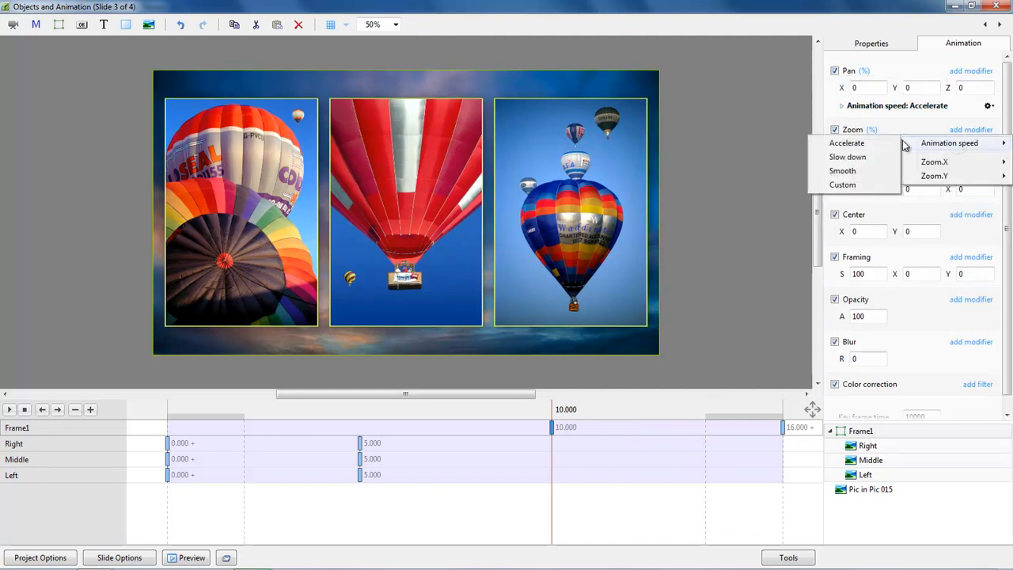
click(851, 145)
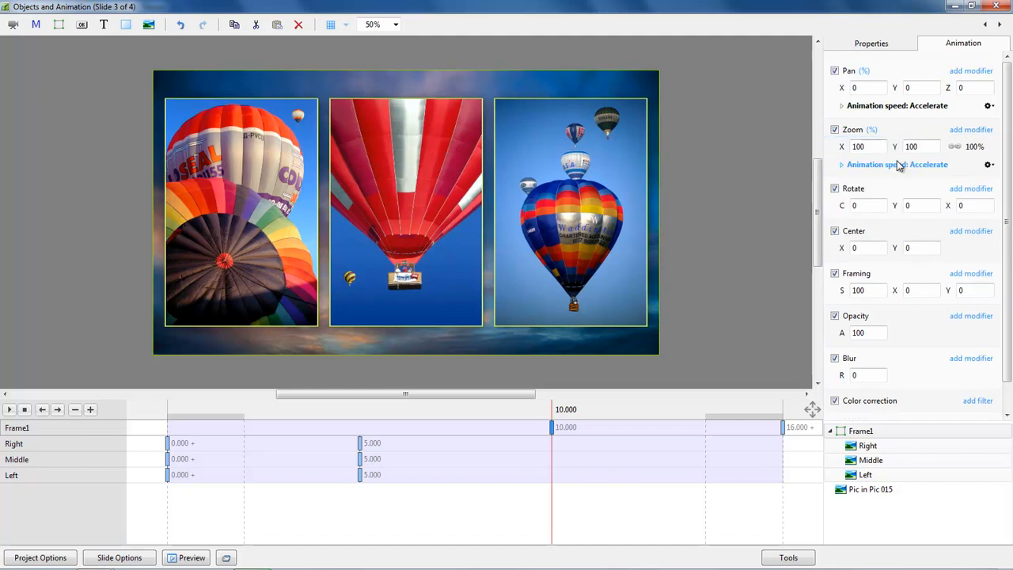
click(981, 190)
mouse_move(950, 203)
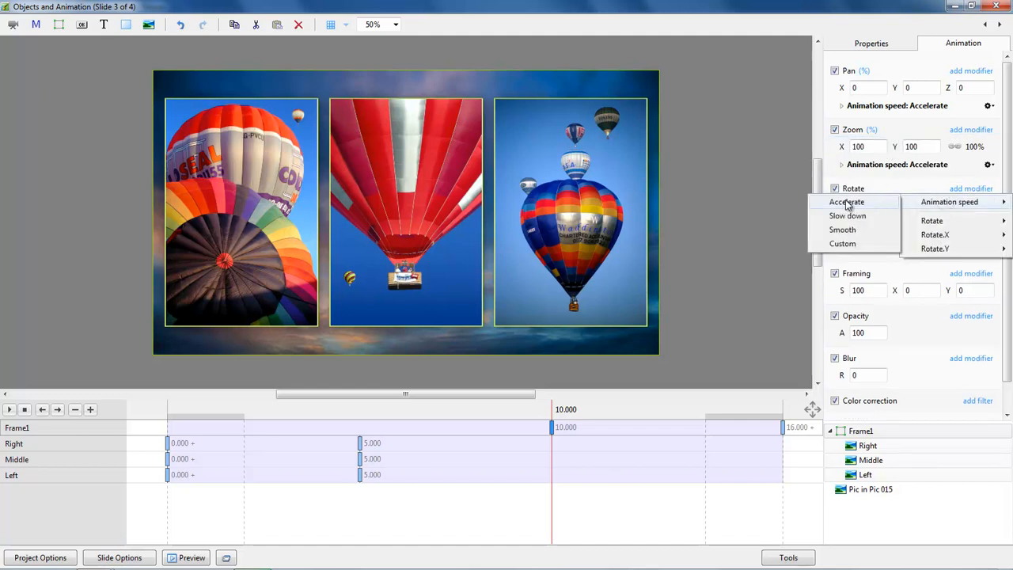
click(851, 204)
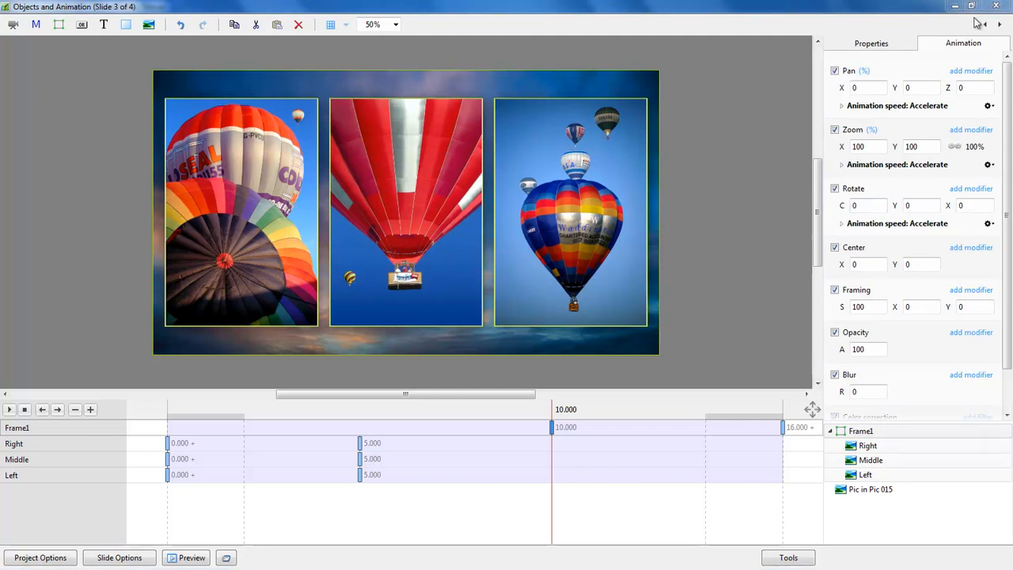
Return to the slide list, insert Pic in Pic 013.jpg directly after slide 3, and select slide 2.
click(997, 6)
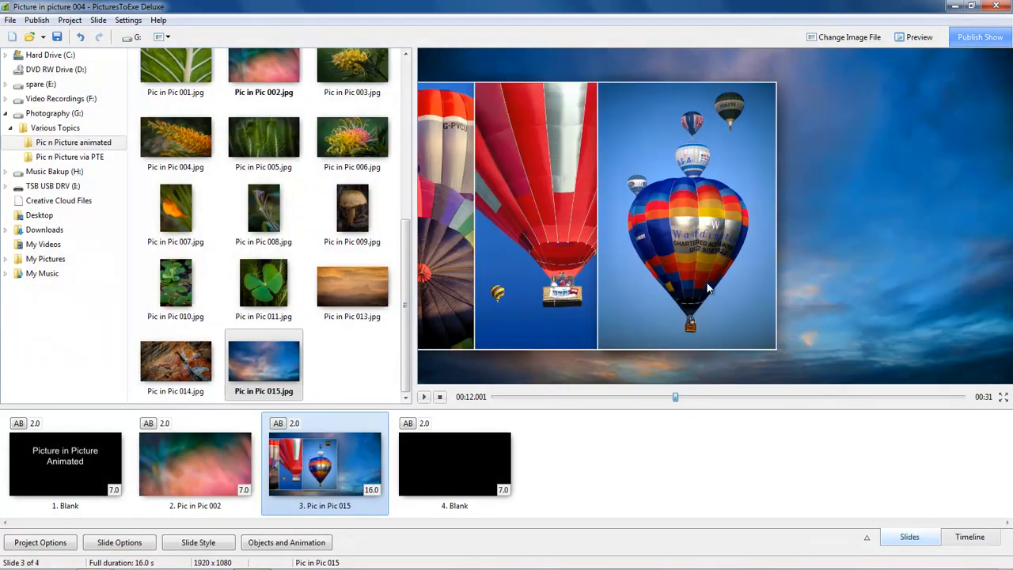
click(199, 474)
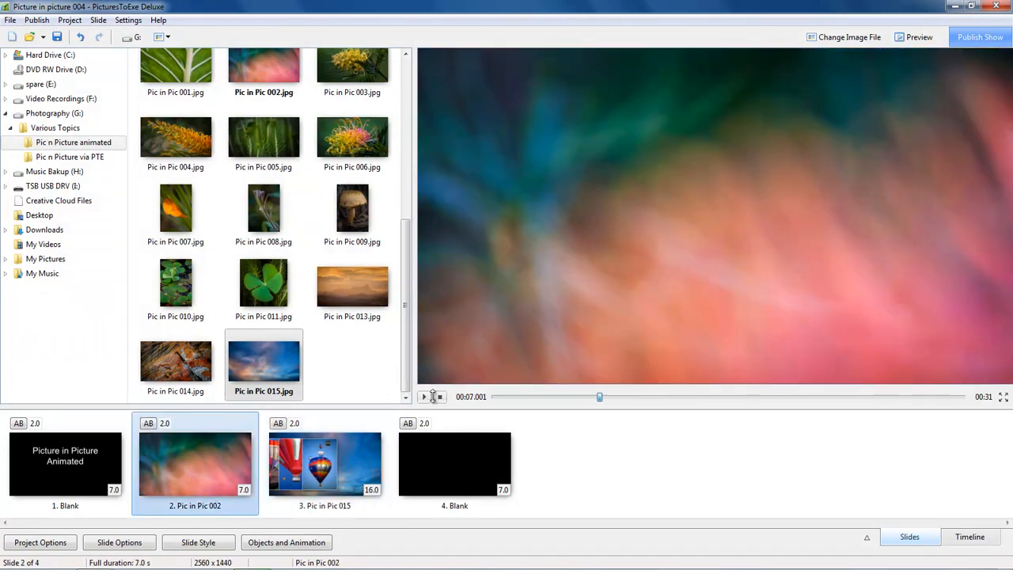
mouse_move(344, 284)
mouse_down()
mouse_move(385, 389)
mouse_move(388, 454)
mouse_up()
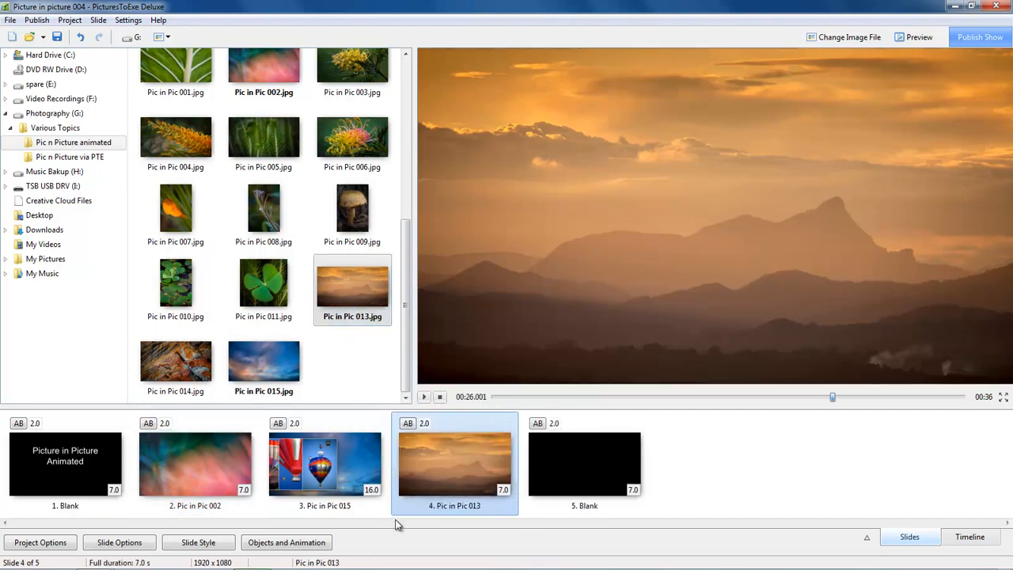
click(194, 466)
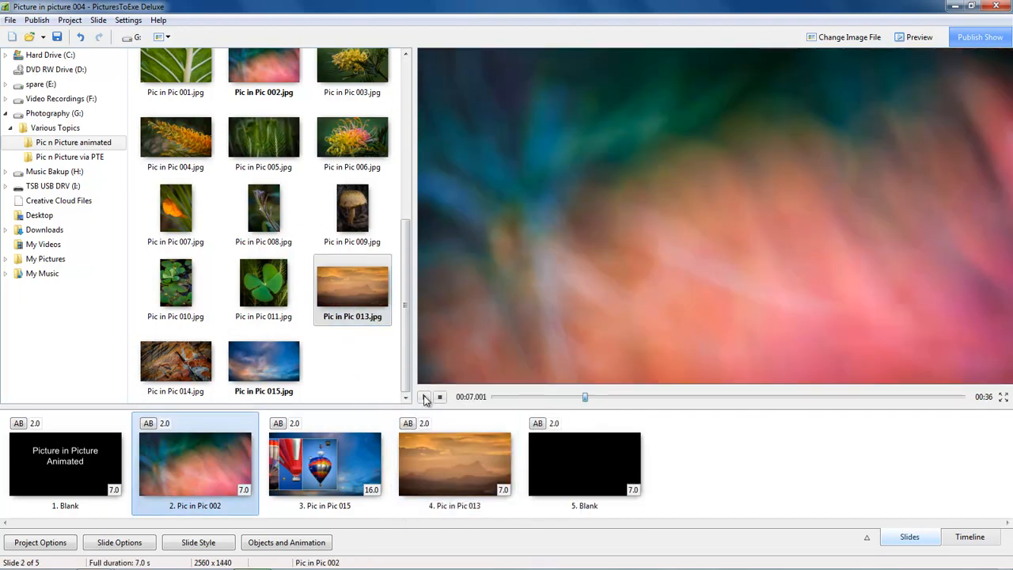
Play the show from slide 2, and inspect the background object Pic in Pic 015 in slide 3's Objects and Animation editor.
click(425, 397)
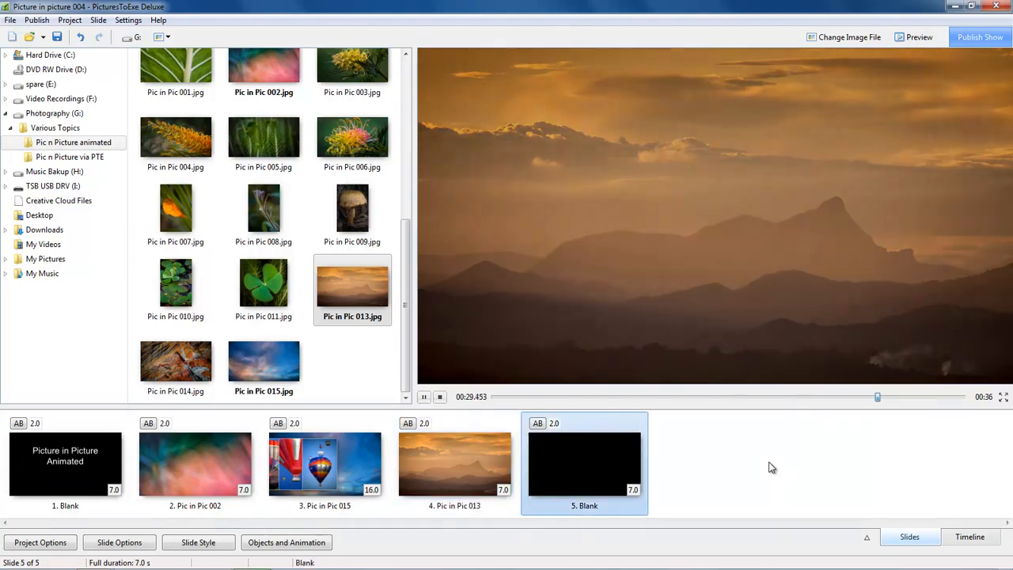
click(323, 465)
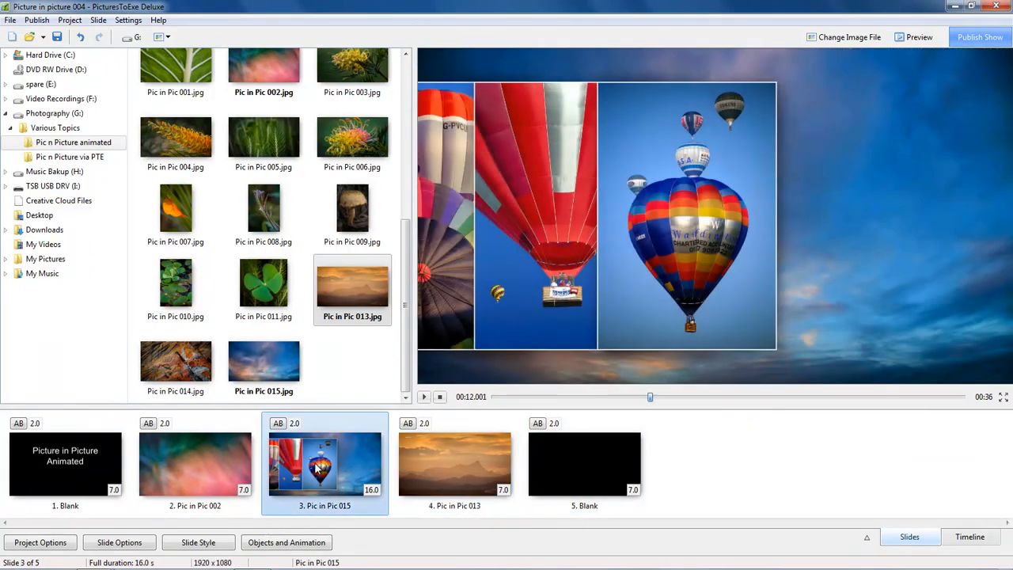
click(297, 546)
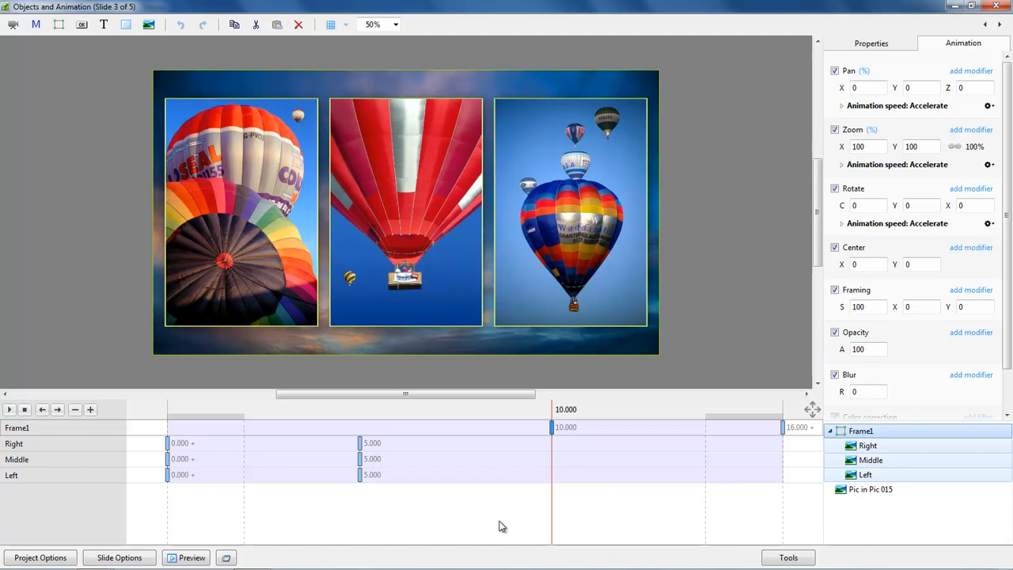
click(862, 492)
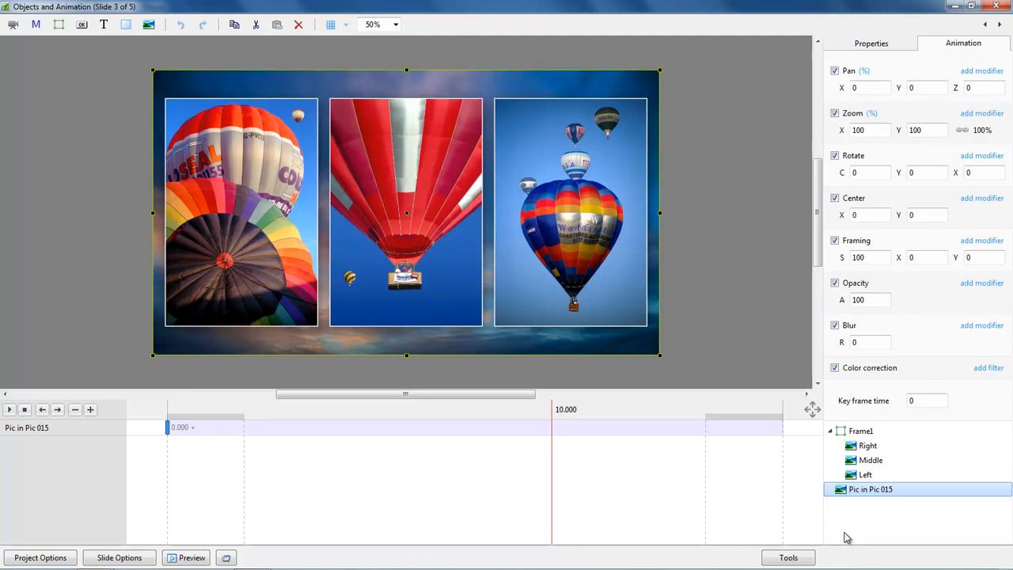
click(997, 6)
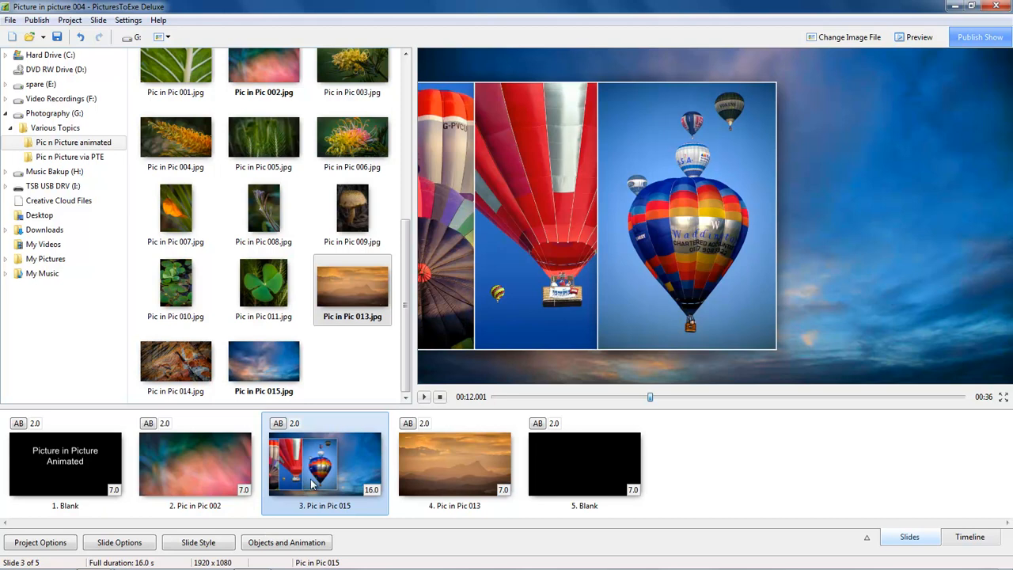
In slide 3's object properties, mark the Right image as a main object in addition to the background Pic in Pic 015.
click(282, 545)
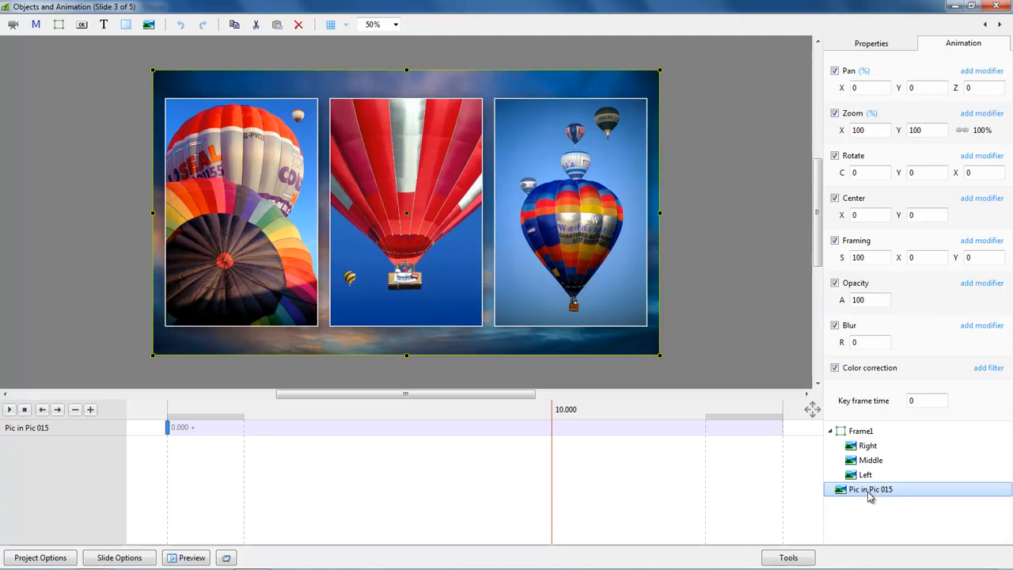
click(874, 43)
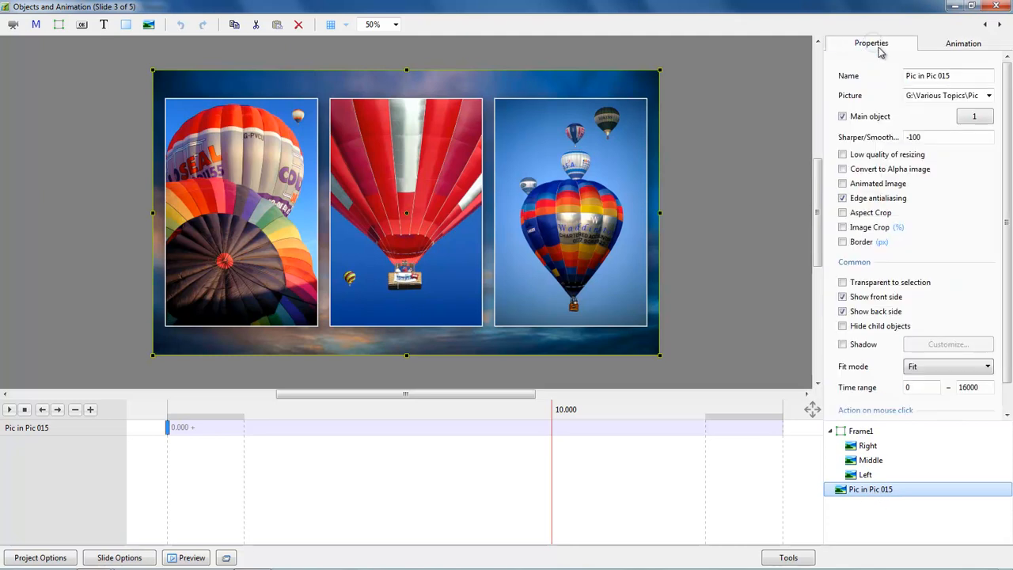
click(843, 116)
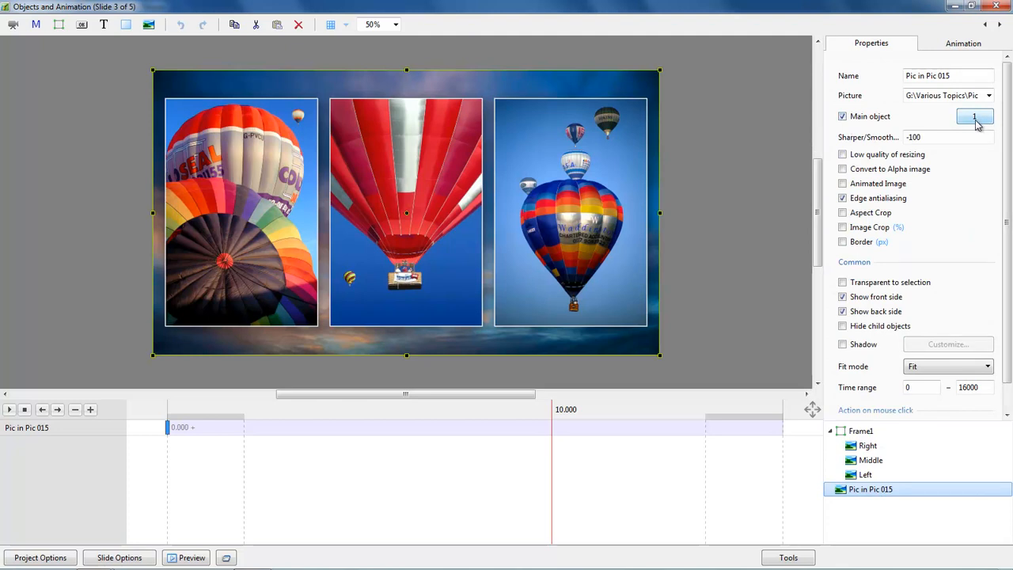
click(868, 446)
click(843, 116)
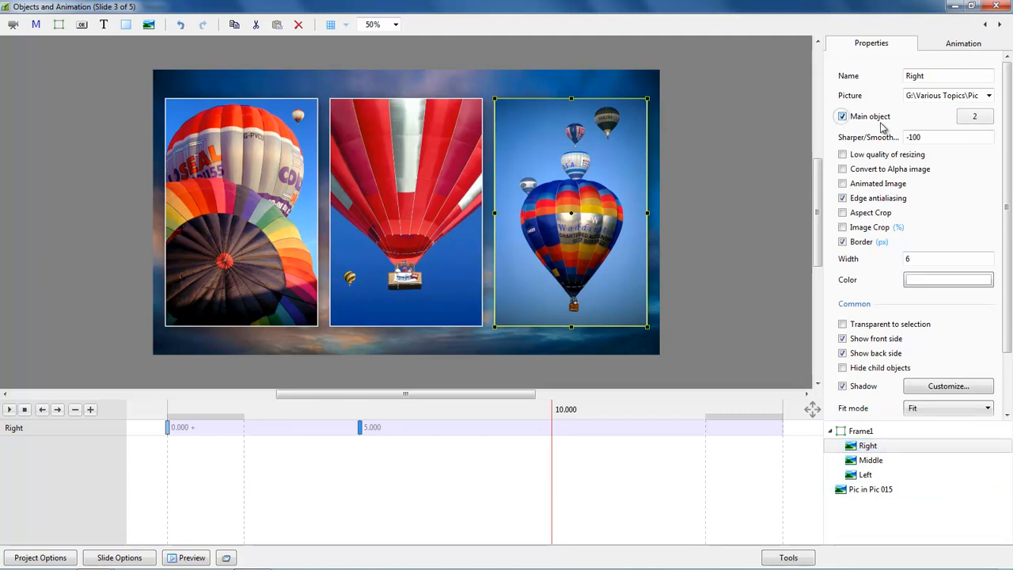
Mark the Middle image and the Left image as main objects, in that order, and return to the slide list.
click(863, 461)
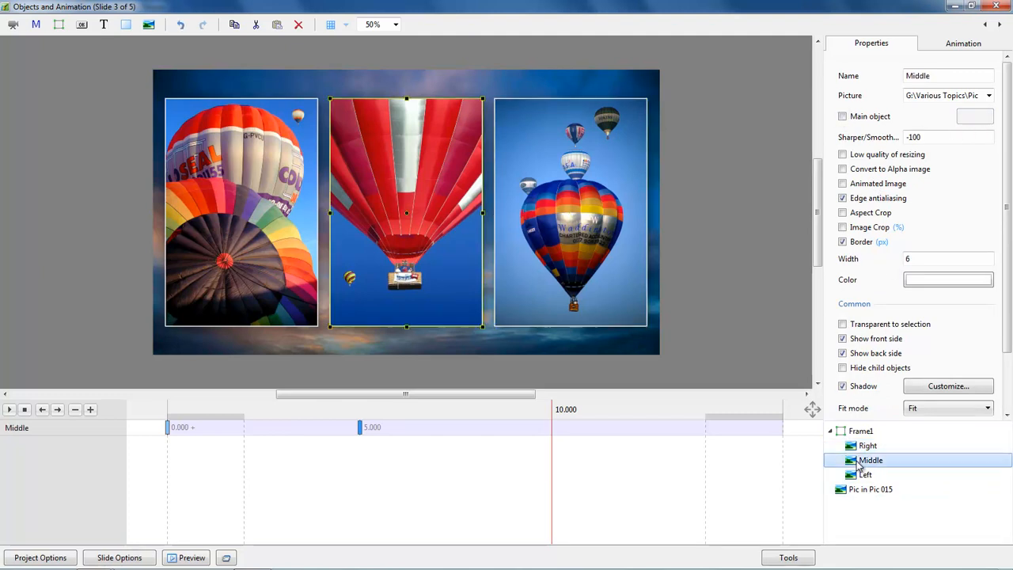
click(843, 117)
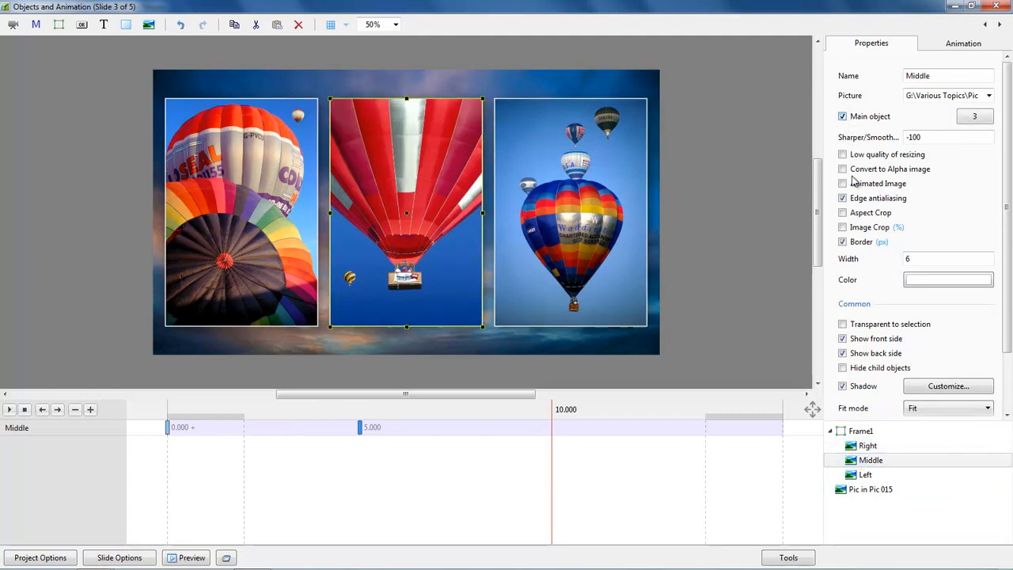
click(865, 475)
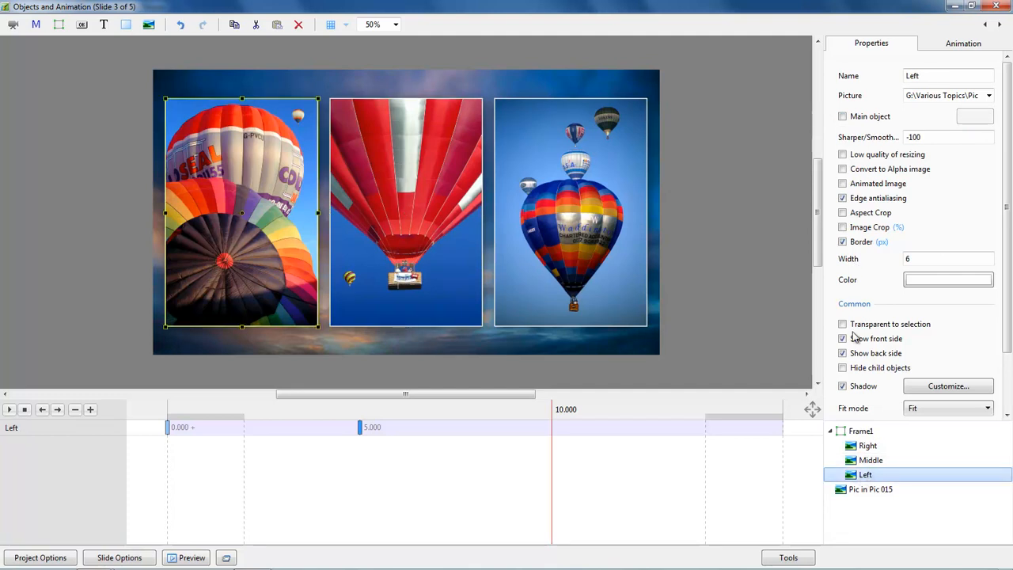
click(844, 117)
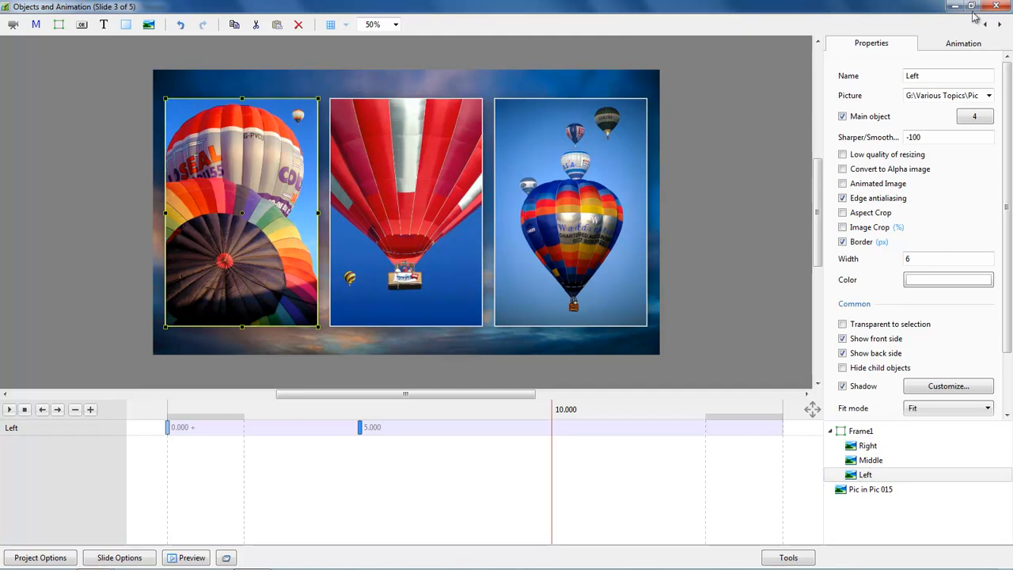
click(996, 6)
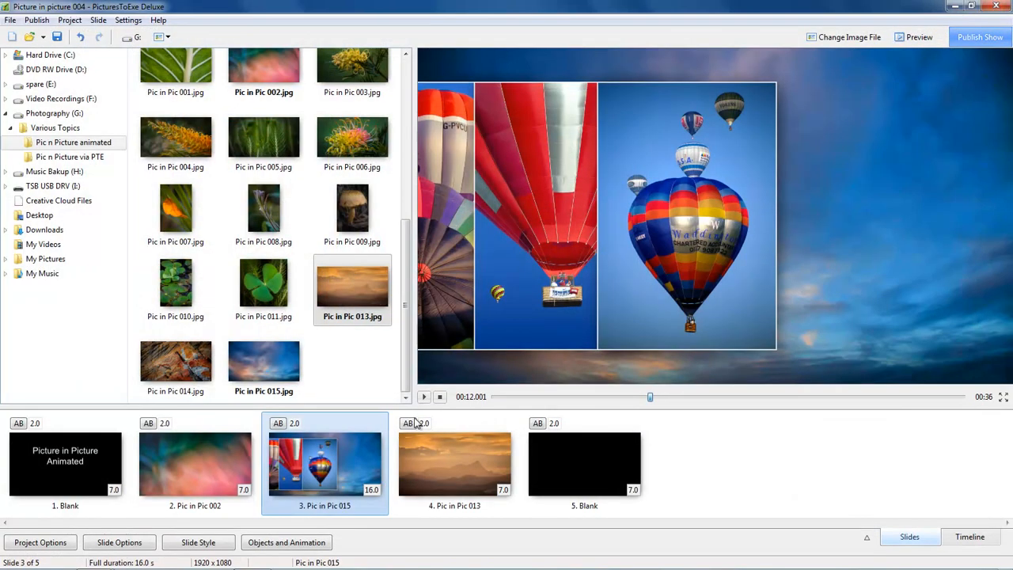
Create a slide style named Demo 001 from slide 3 in the Trips - Multi images category.
click(196, 546)
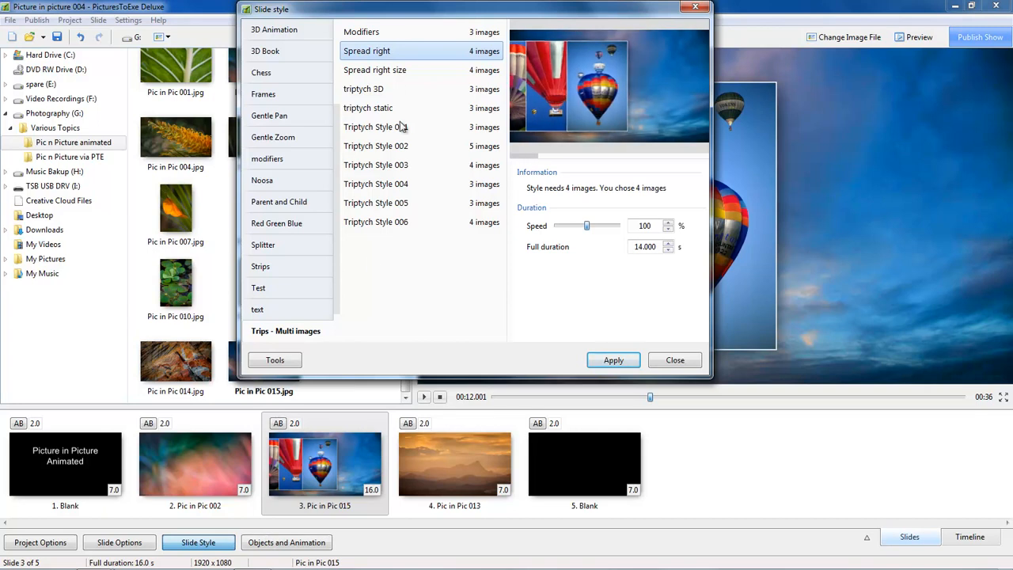
click(275, 362)
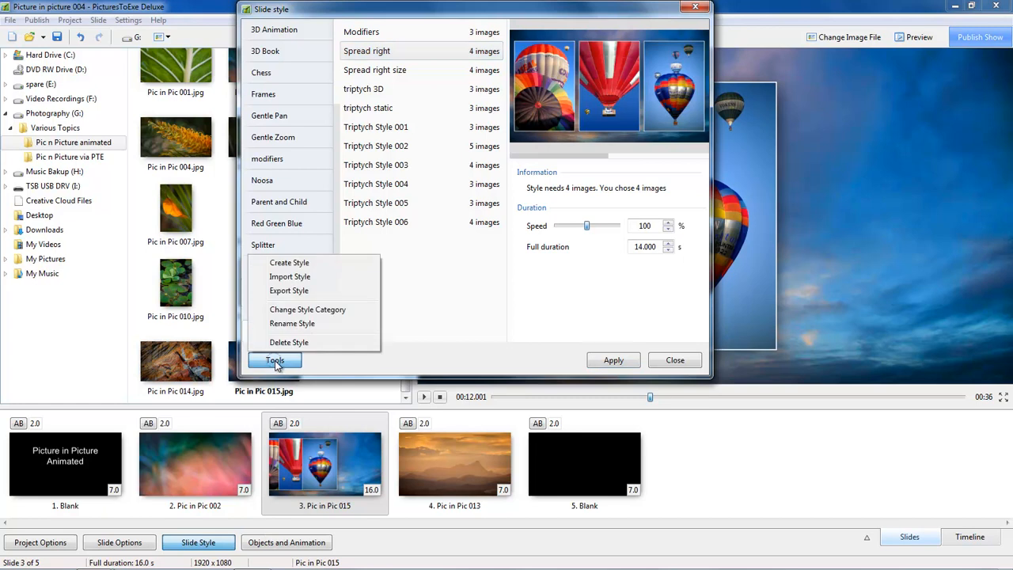
click(301, 270)
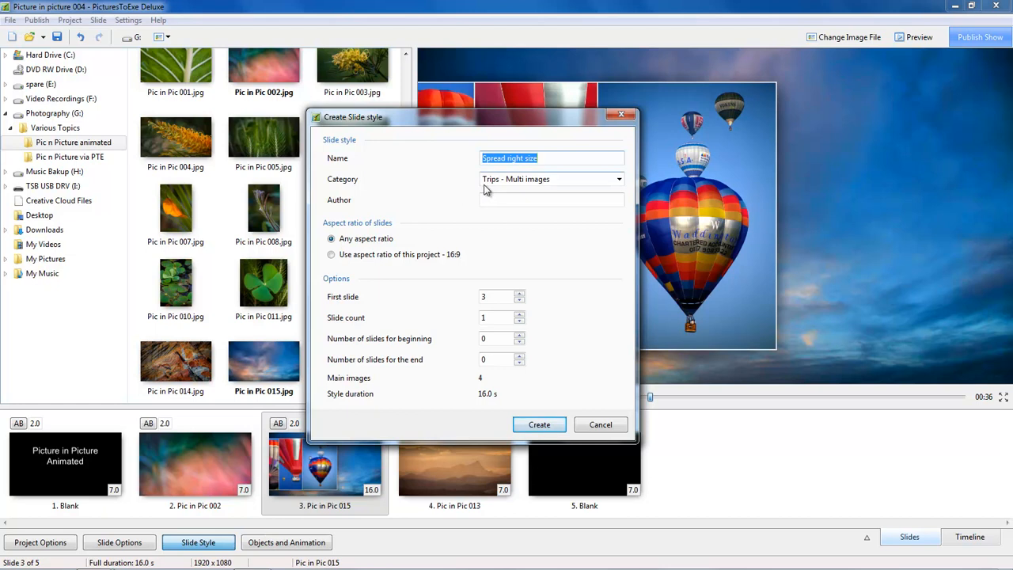
click(541, 159)
drag(541, 158, 418, 159)
text(De)
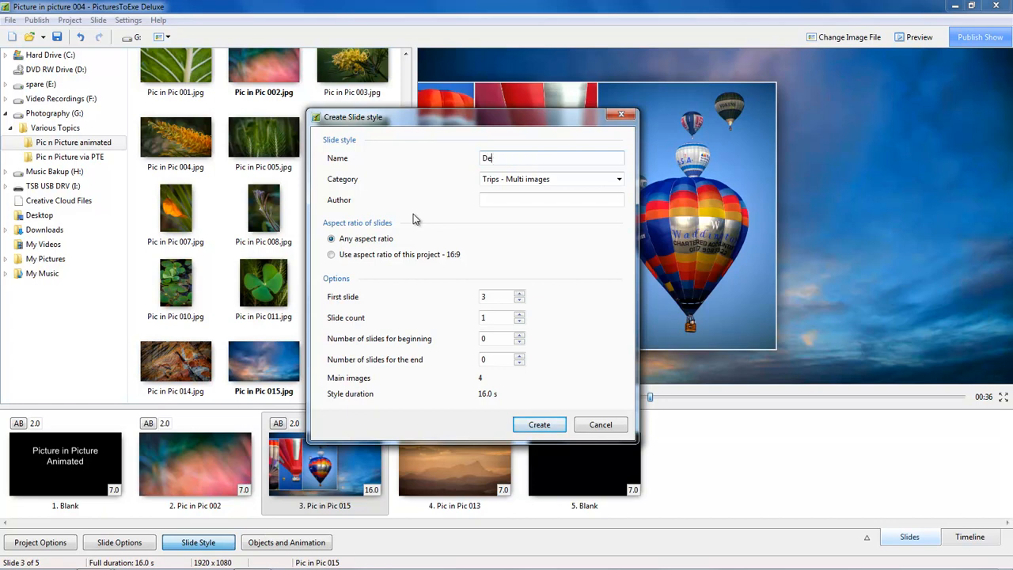
text(mo 001)
click(542, 424)
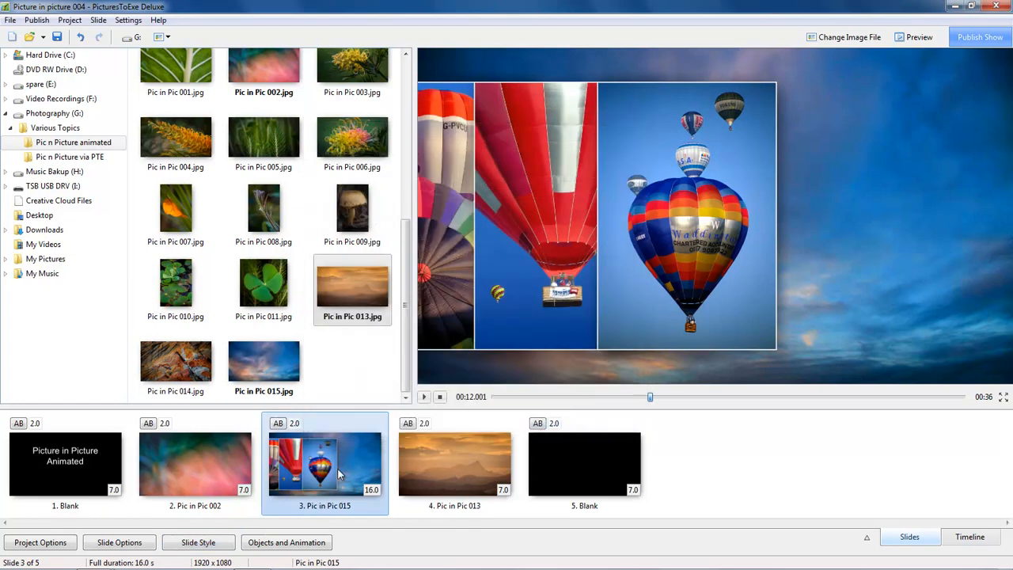
Insert BD - 007.jpg, BD - 008.jpg and BD - 009.jpg between slide 3 and the Pic in Pic 013 slide.
click(452, 469)
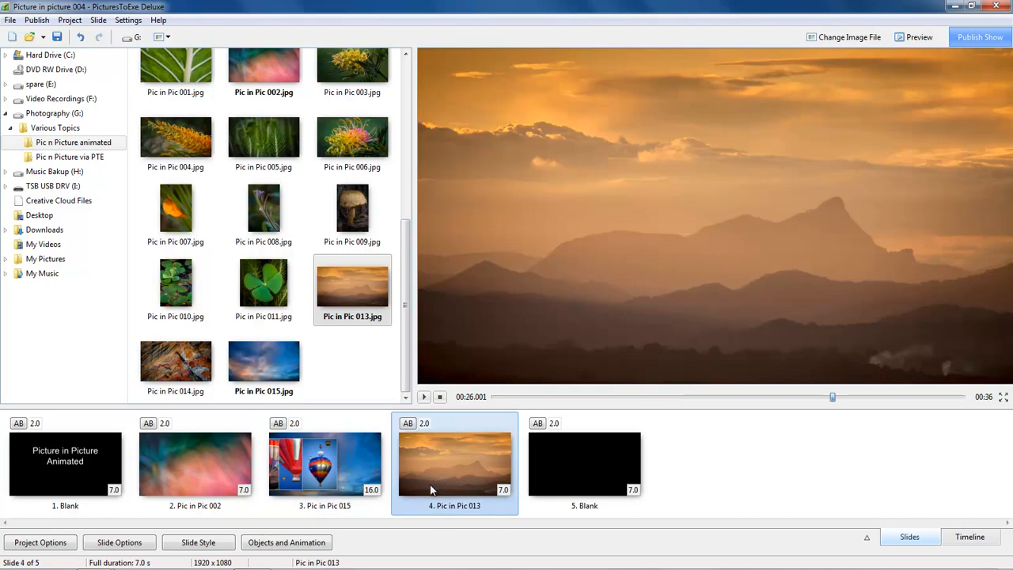
drag(407, 309, 408, 153)
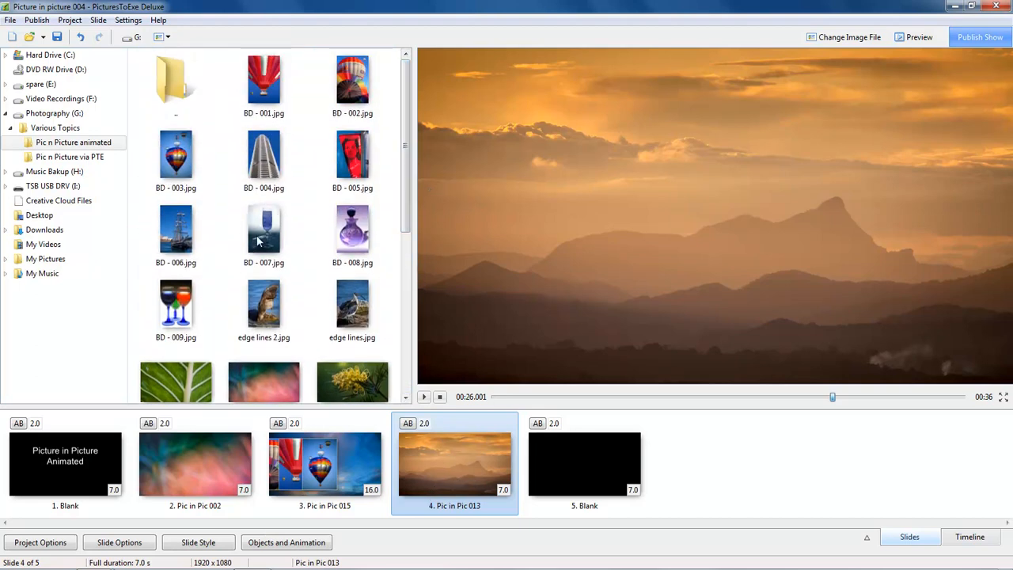
click(270, 224)
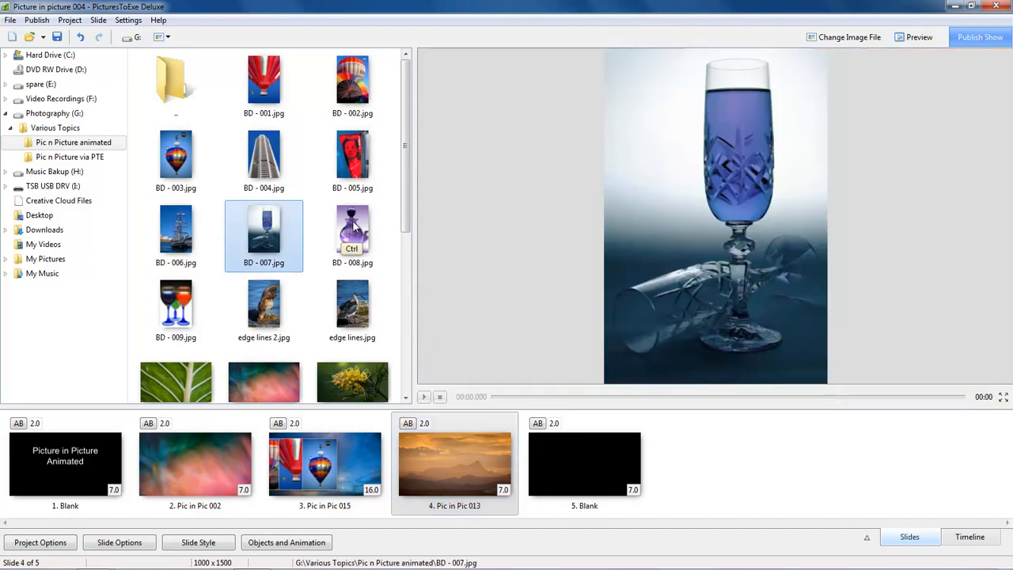
ctrl+click(354, 227)
ctrl+click(182, 306)
drag(181, 305, 389, 443)
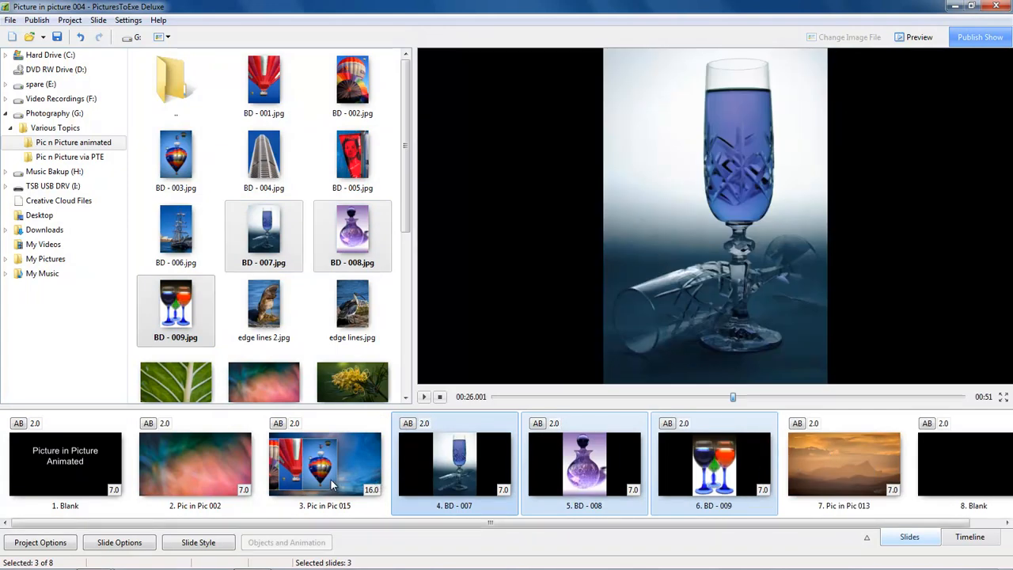
click(198, 546)
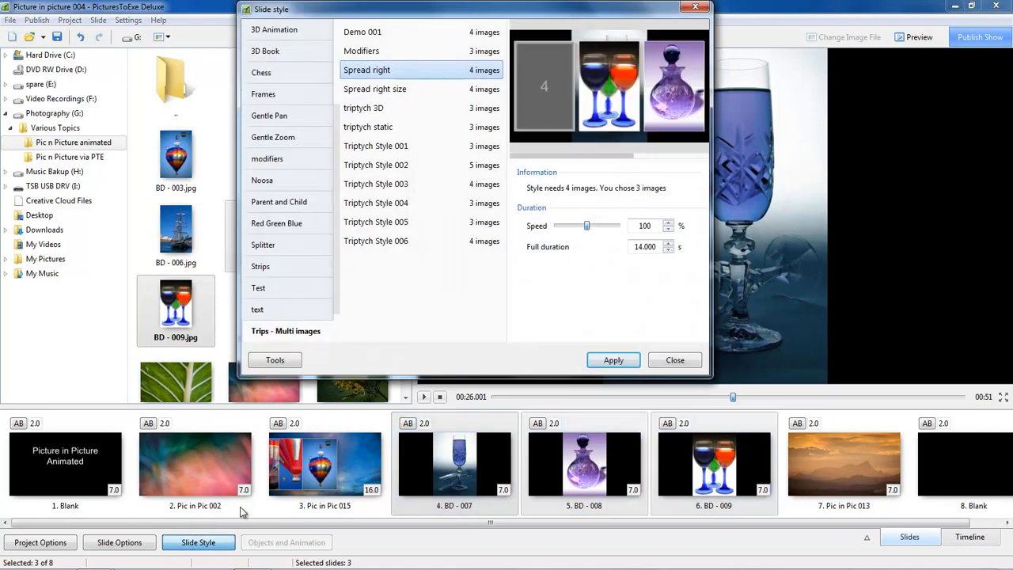
click(352, 31)
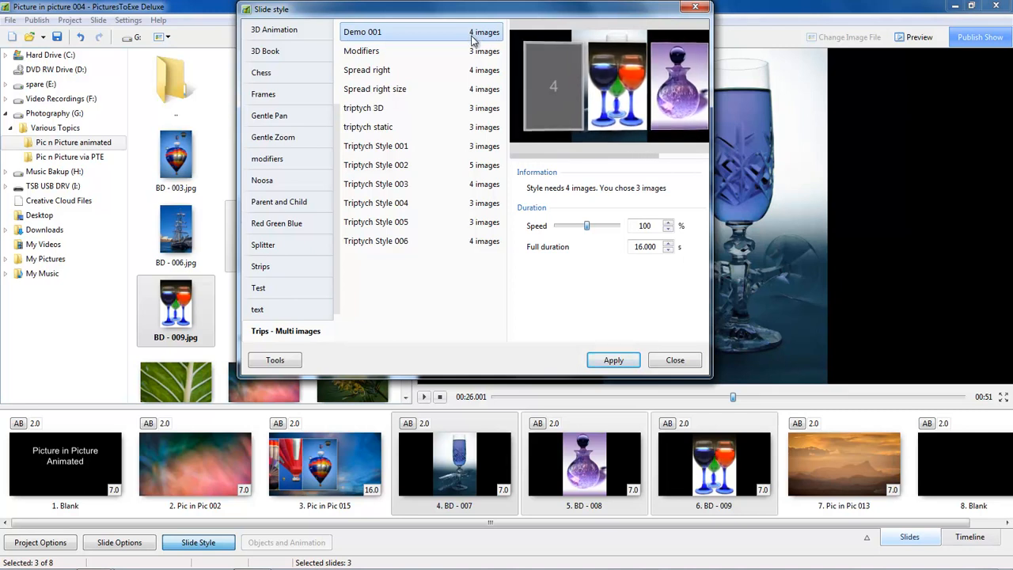
click(674, 360)
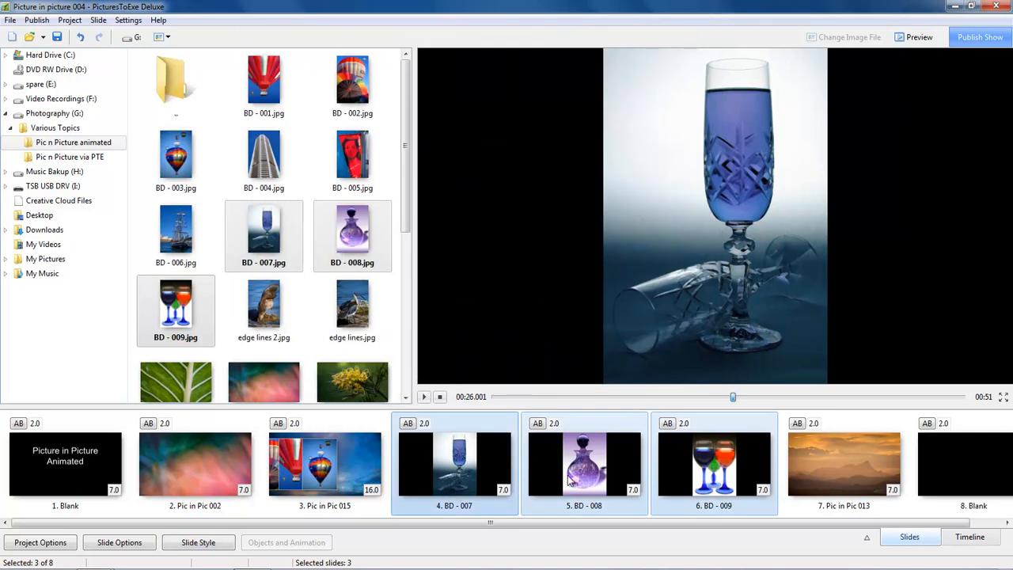
Add the Pic in Pic 013 slide to the three selected BD slides and apply the Demo 001 style to all four.
ctrl+click(842, 471)
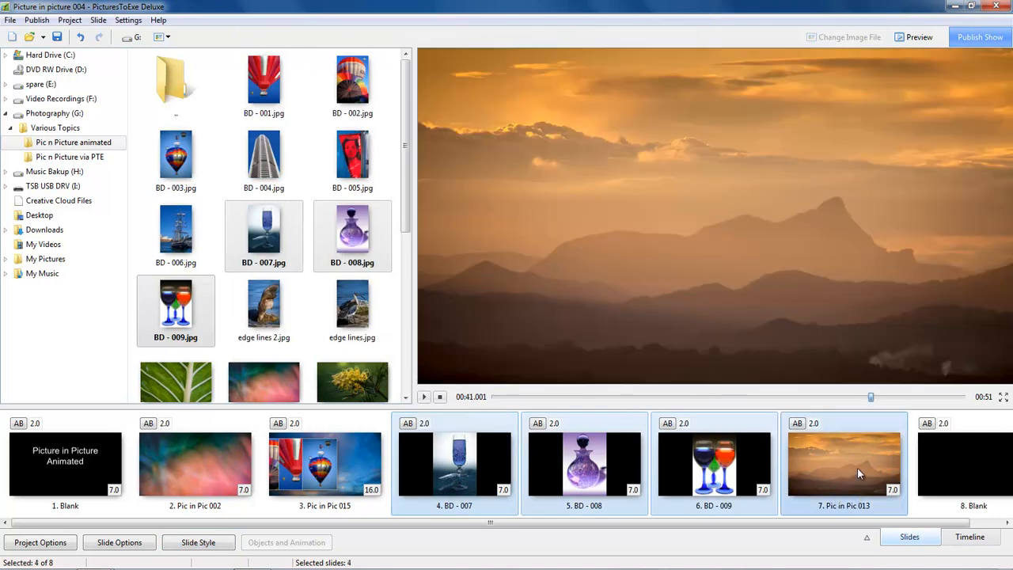
click(198, 542)
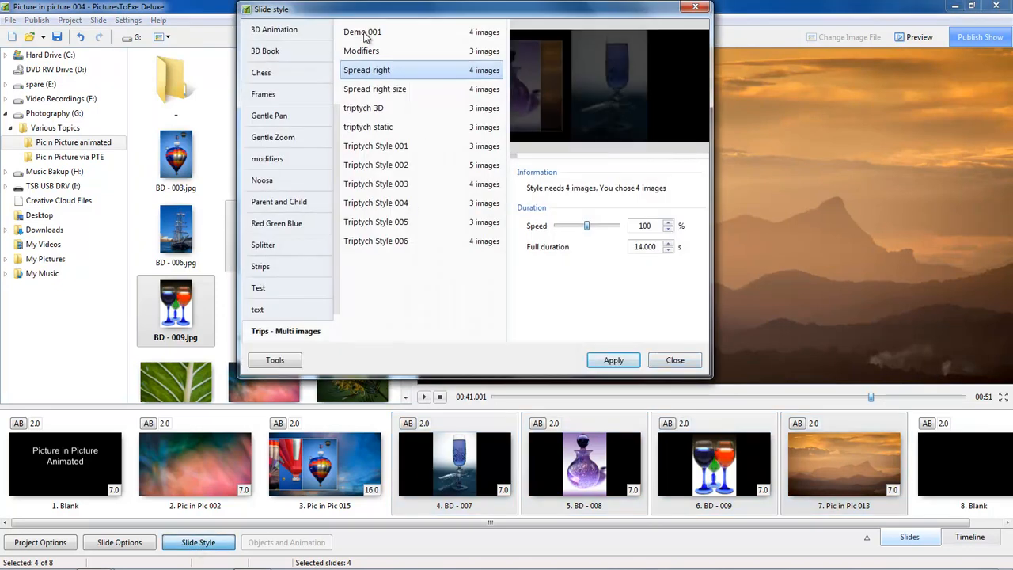
click(613, 360)
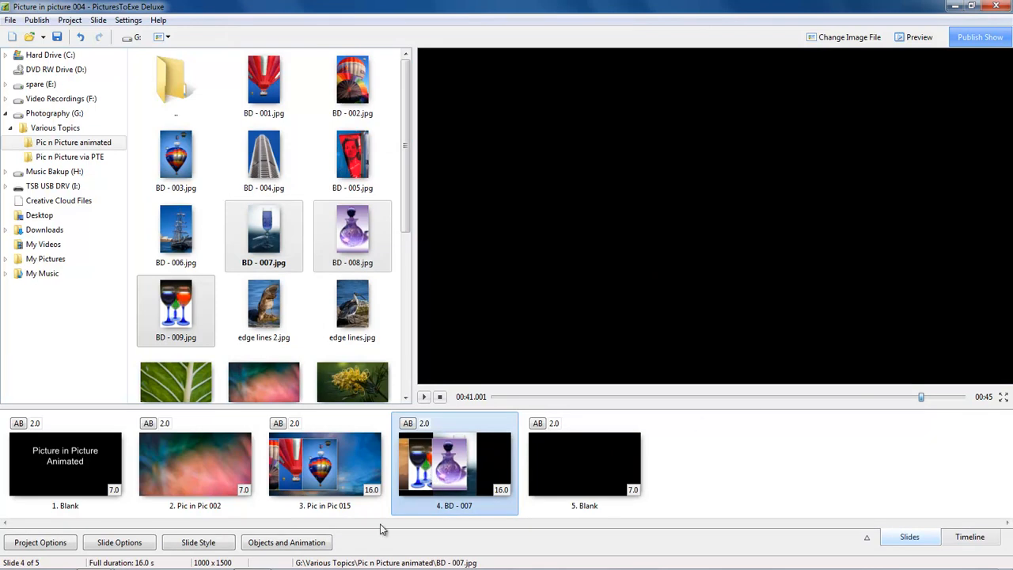
Scrub through slide 4's animation in Objects and Animation to check which image fills the background and which fill the panels.
click(313, 547)
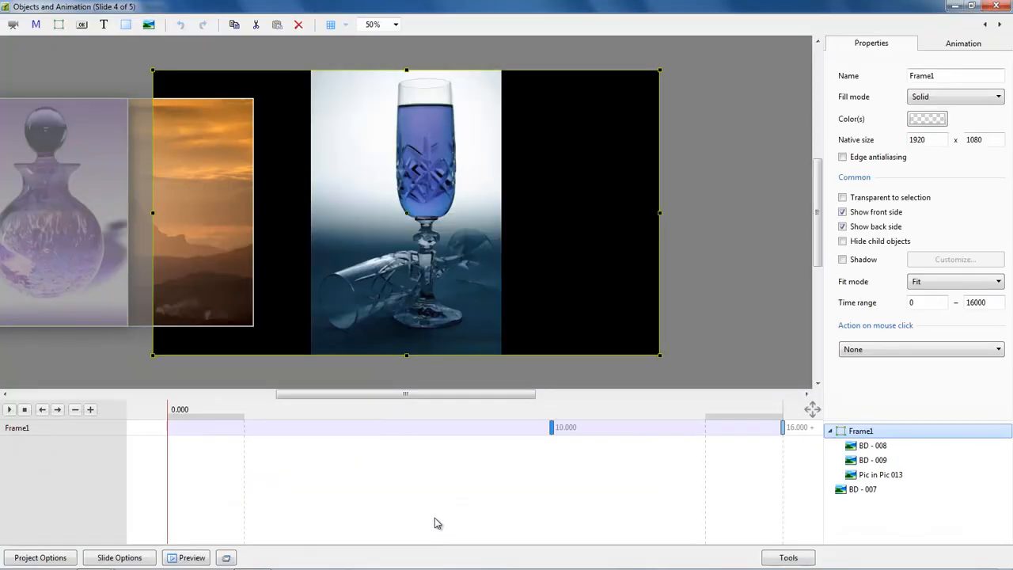
drag(170, 452, 285, 470)
drag(332, 477, 412, 505)
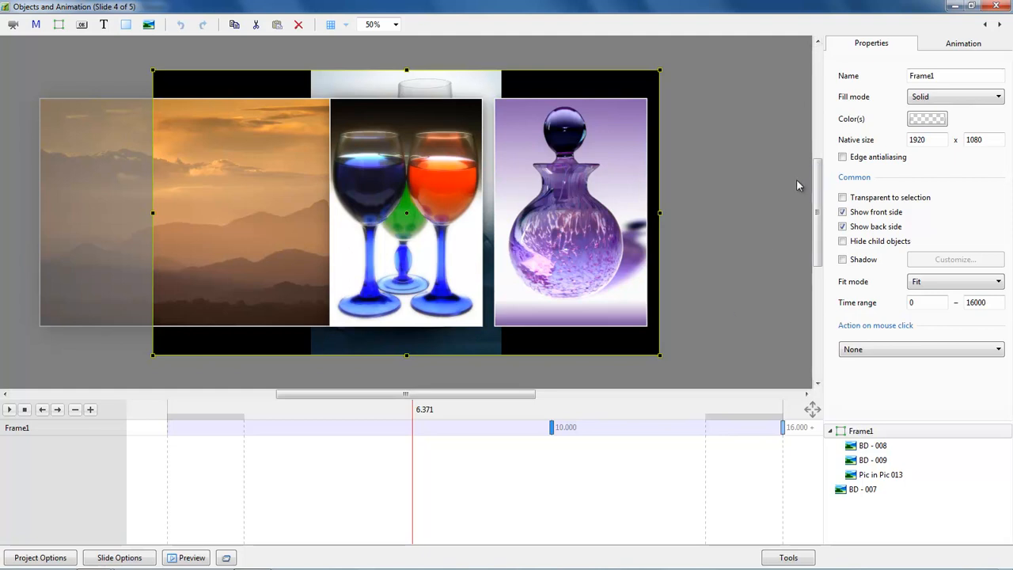
click(996, 5)
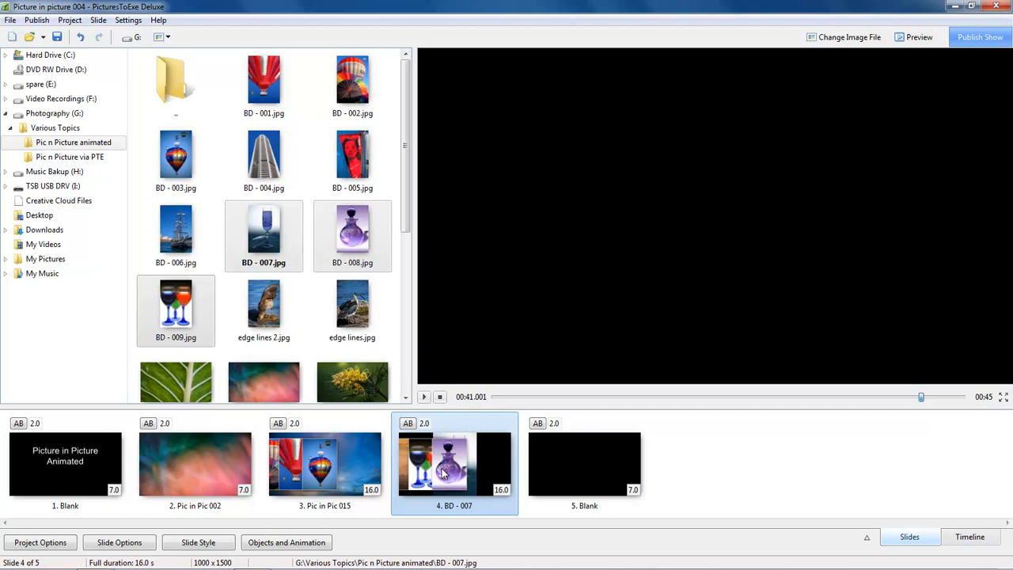
Delete the styled BD - 007 slide and insert Pic in Pic 002.jpg directly after slide 3.
key(Delete)
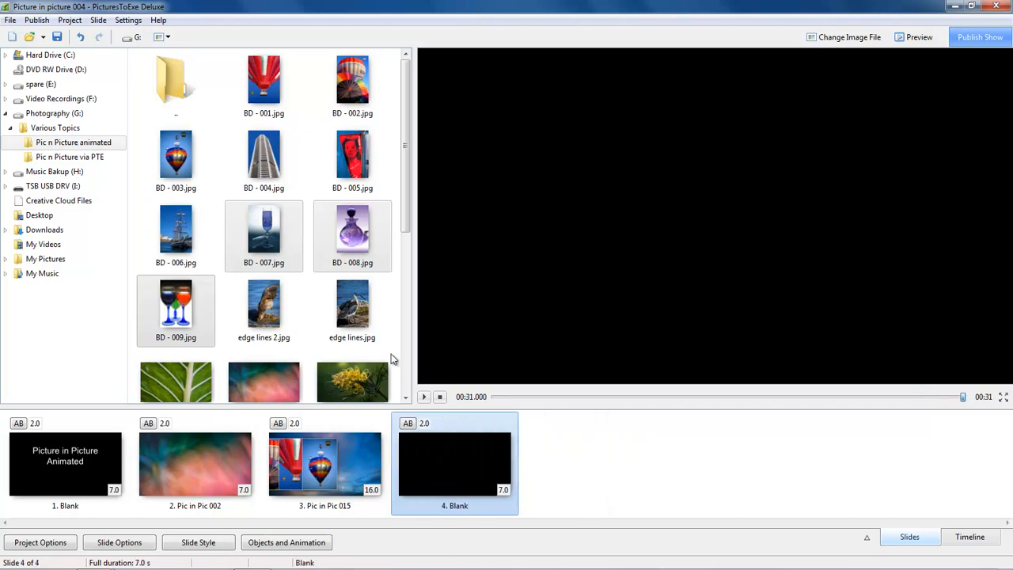
scroll(327, 333, down, 1)
click(264, 362)
drag(264, 361, 409, 425)
Insert BD - 007.jpg, BD - 008.jpg and BD - 009.jpg directly after the Pic in Pic 002 slide at position 4.
scroll(410, 214, up, 1)
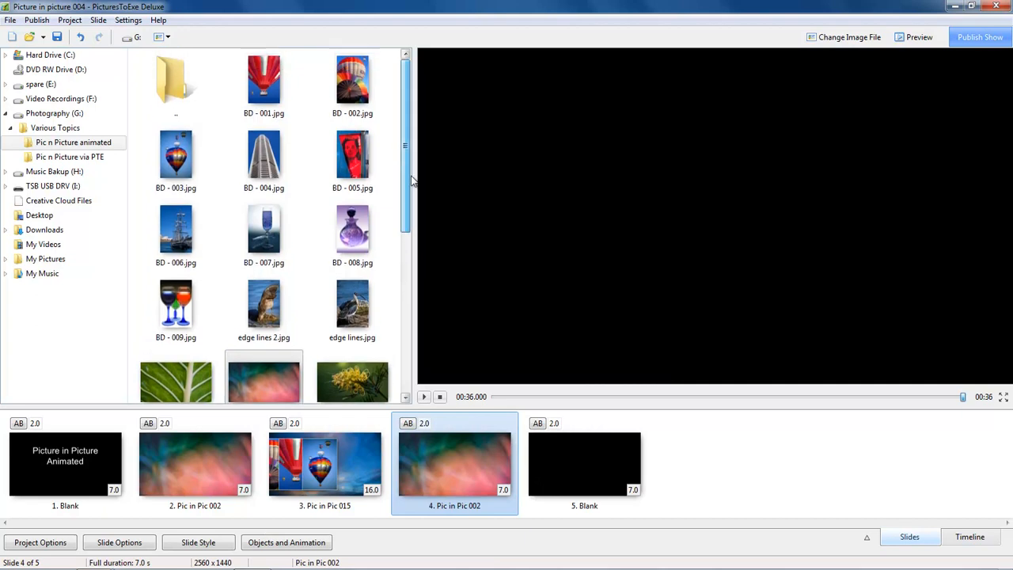
click(269, 234)
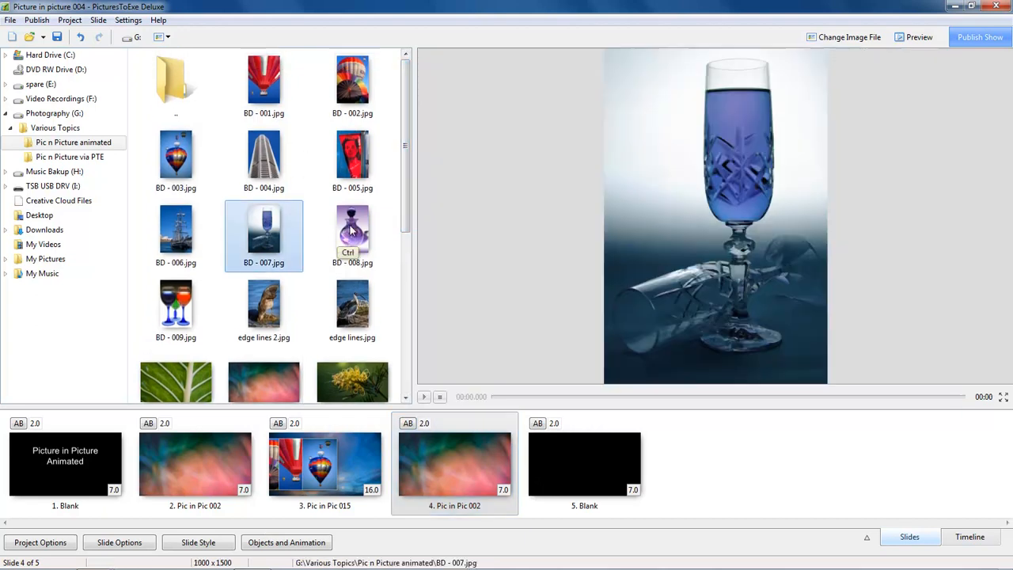
ctrl+click(355, 229)
ctrl+click(178, 310)
drag(178, 310, 518, 467)
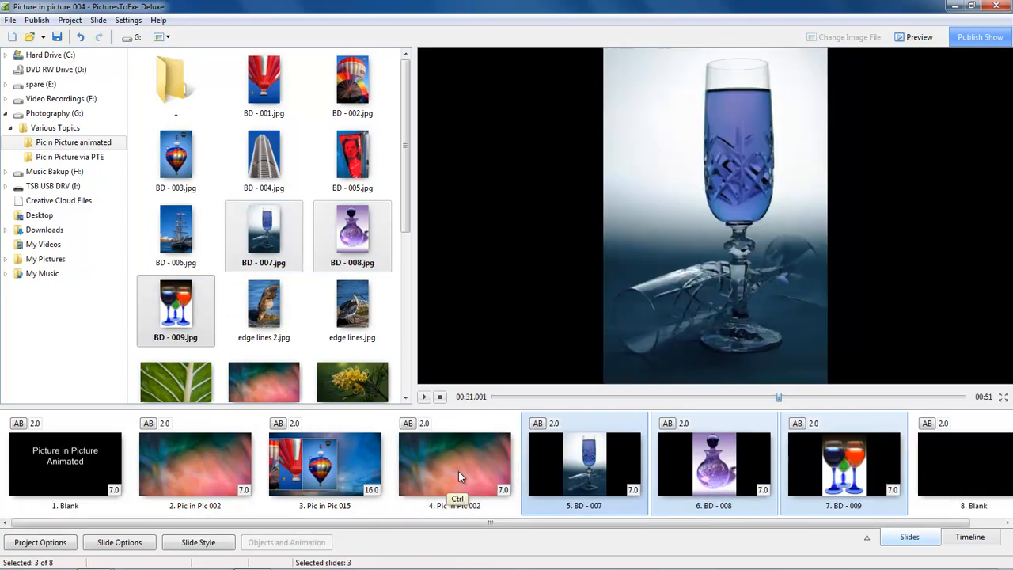
Add slide 4, Pic in Pic 002, to the selected BD slides and apply the Demo 001 style to all four.
ctrl+click(443, 474)
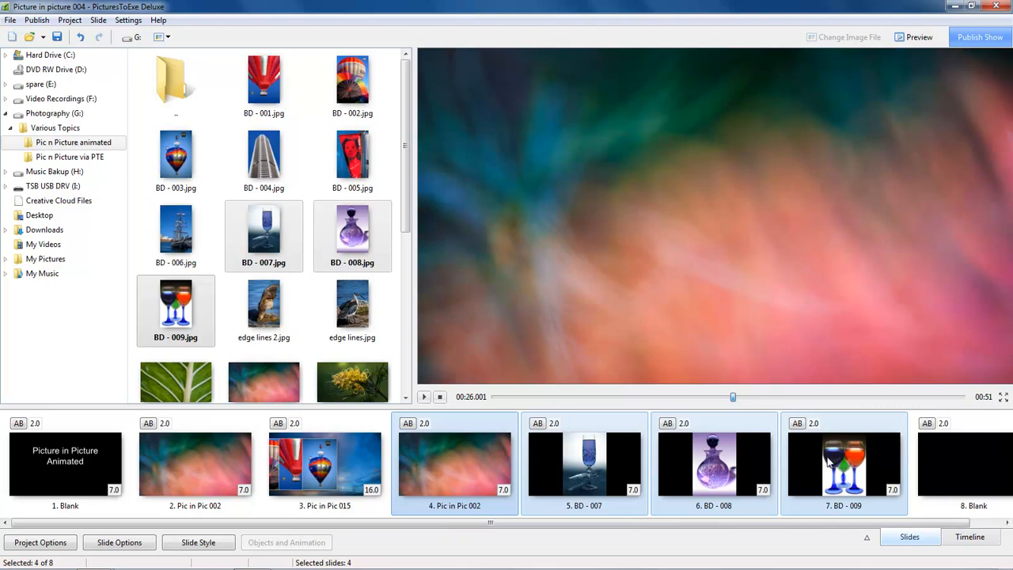
click(198, 542)
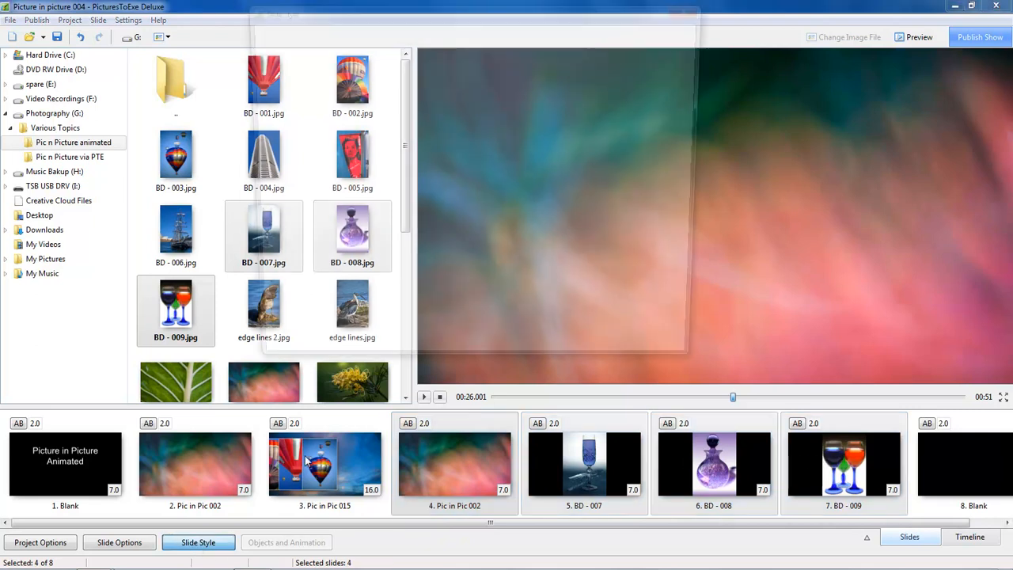
double_click(368, 33)
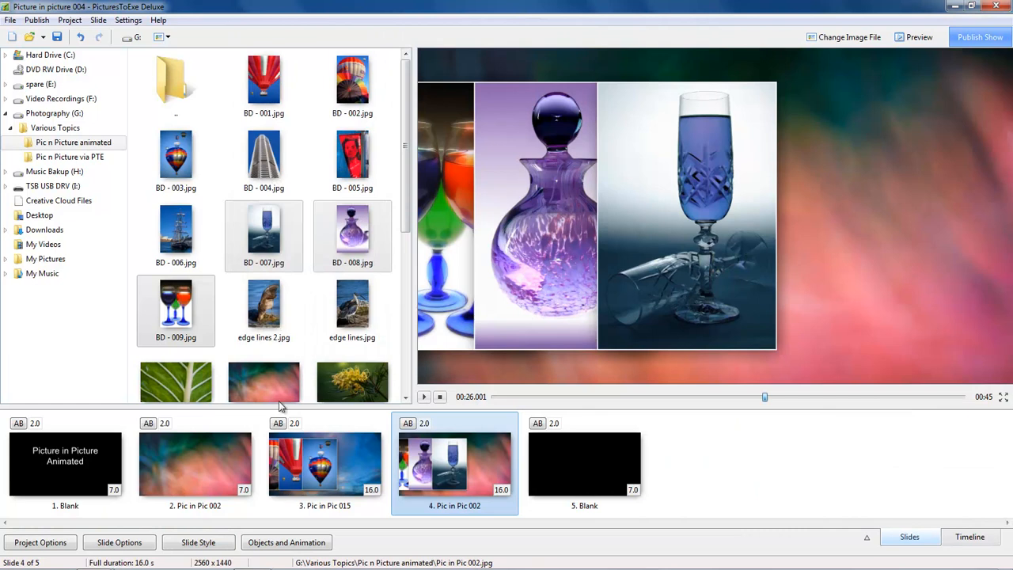
Insert Pic in Pic 013.jpg between the styled slide 4 and the final blank slide.
drag(408, 196, 403, 360)
drag(343, 300, 521, 478)
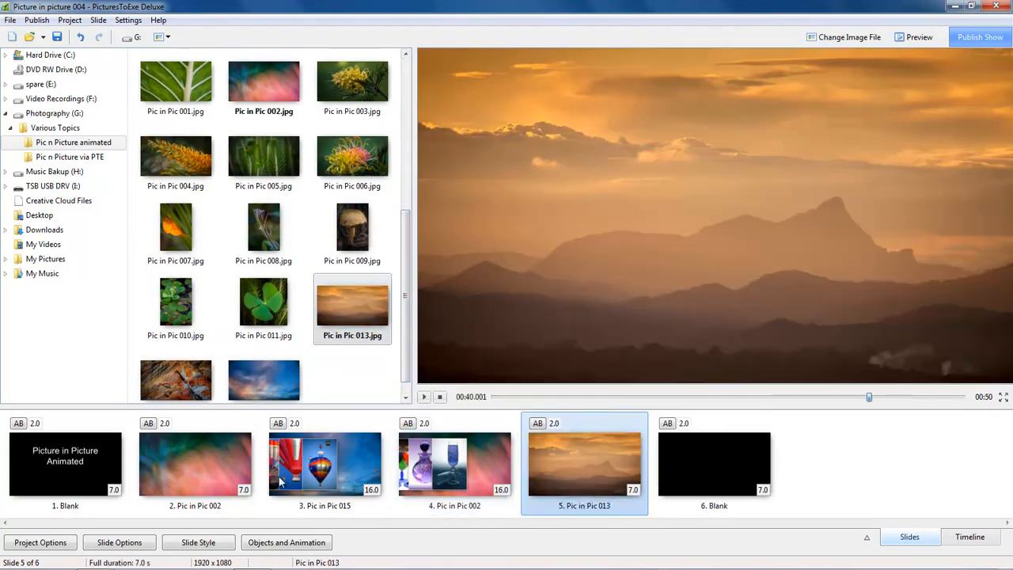
Play the show from slide 2 to review the animated slides 3 and 4, and stop the playback.
click(220, 460)
click(424, 397)
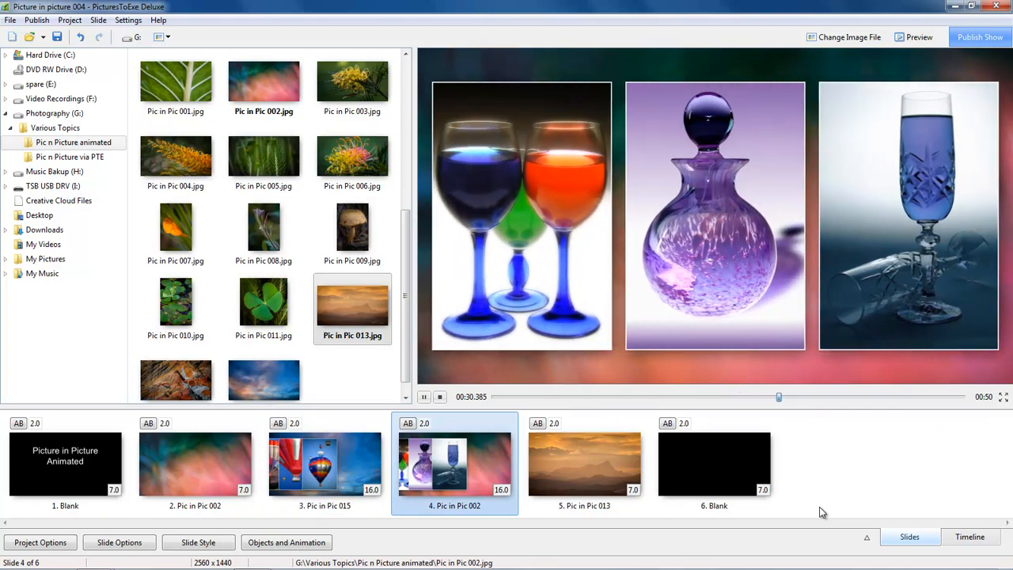
click(441, 398)
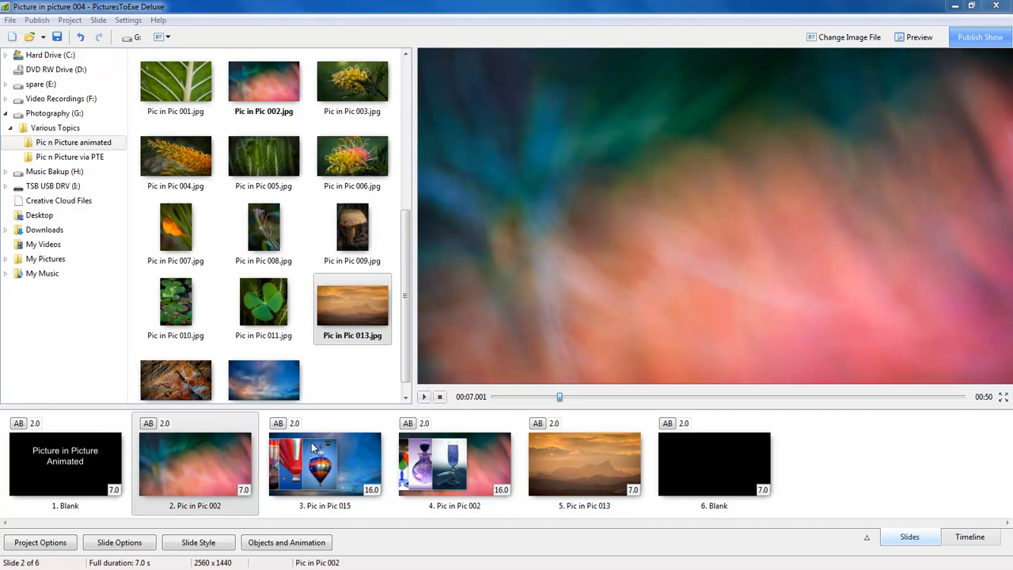
Check which style management commands are available for the Demo 001 slide style, and close the style dialog without applying it.
click(194, 543)
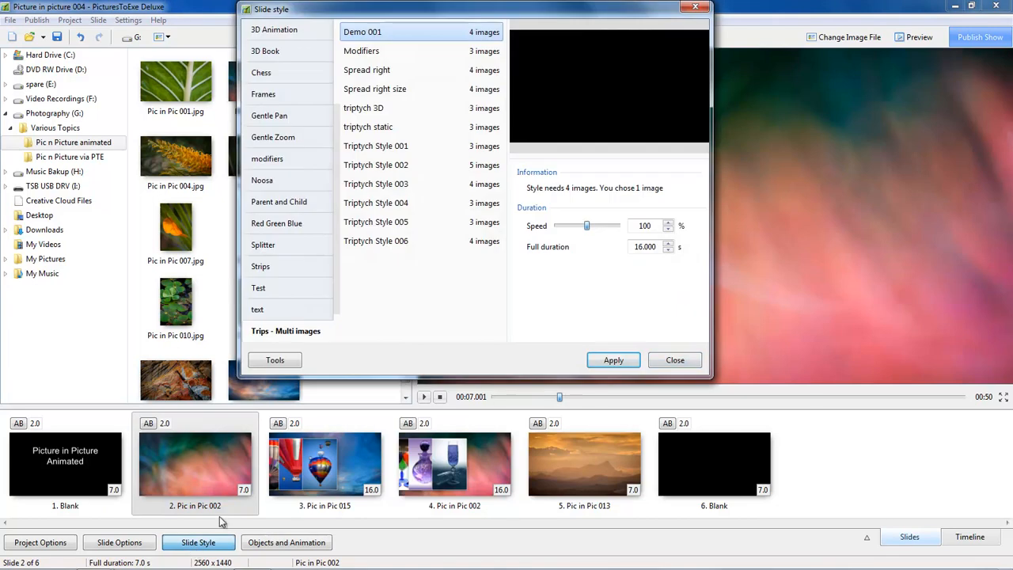
click(277, 361)
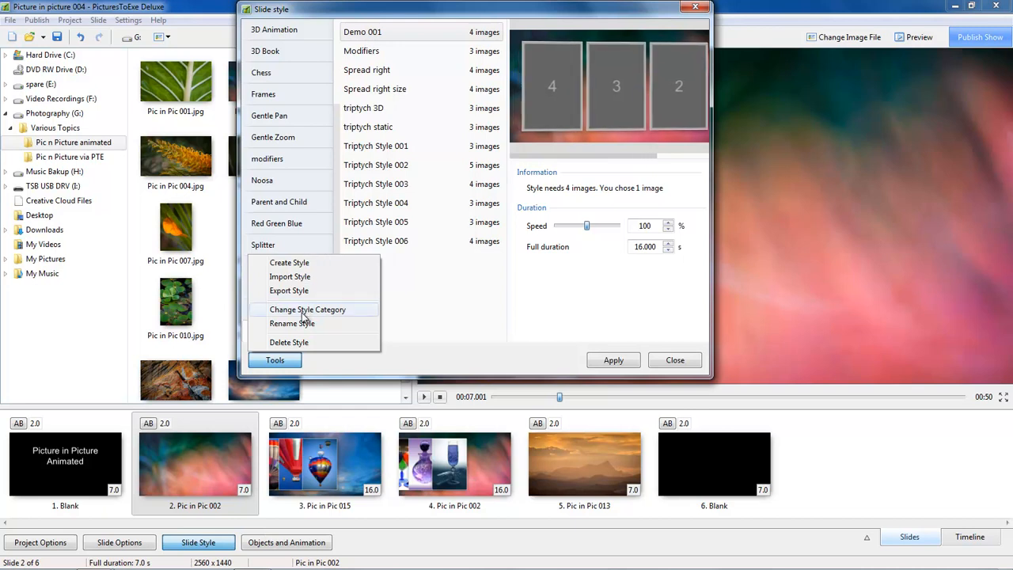
click(679, 366)
click(677, 369)
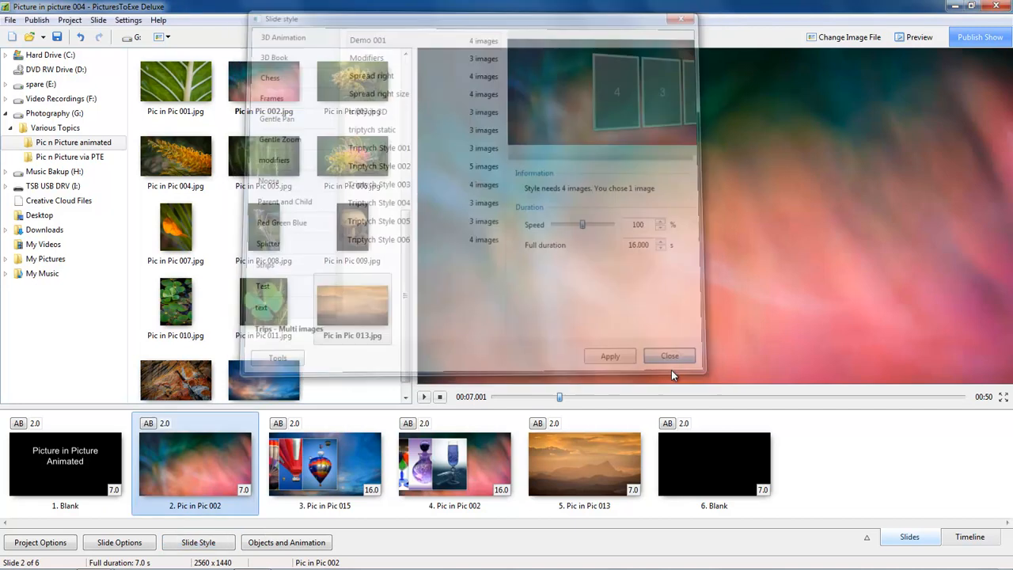
Insert BD - 004.jpg, BD - 005.jpg and BD - 006.jpg directly after the Pic in Pic 013 slide.
click(579, 465)
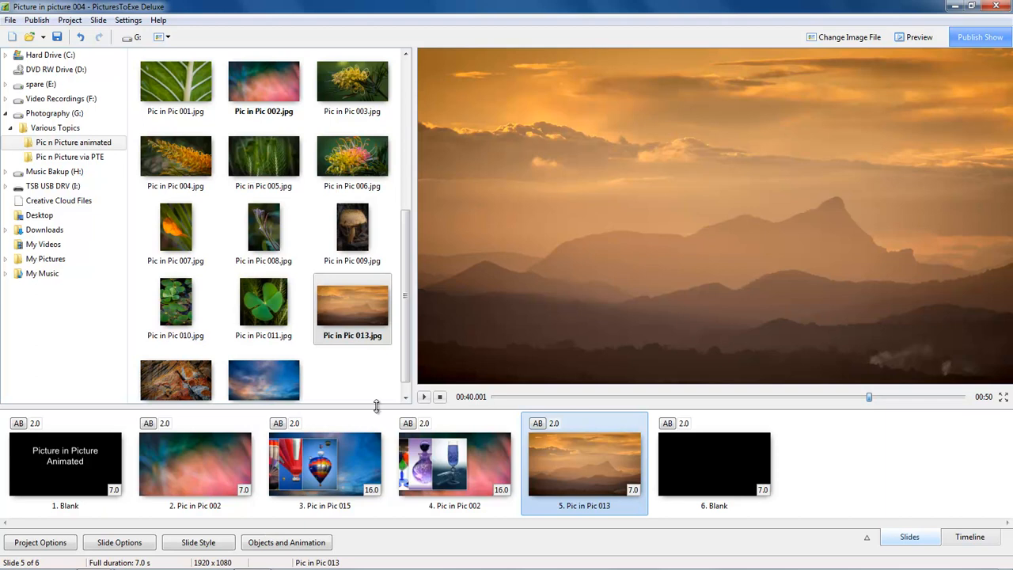
drag(406, 296, 424, 156)
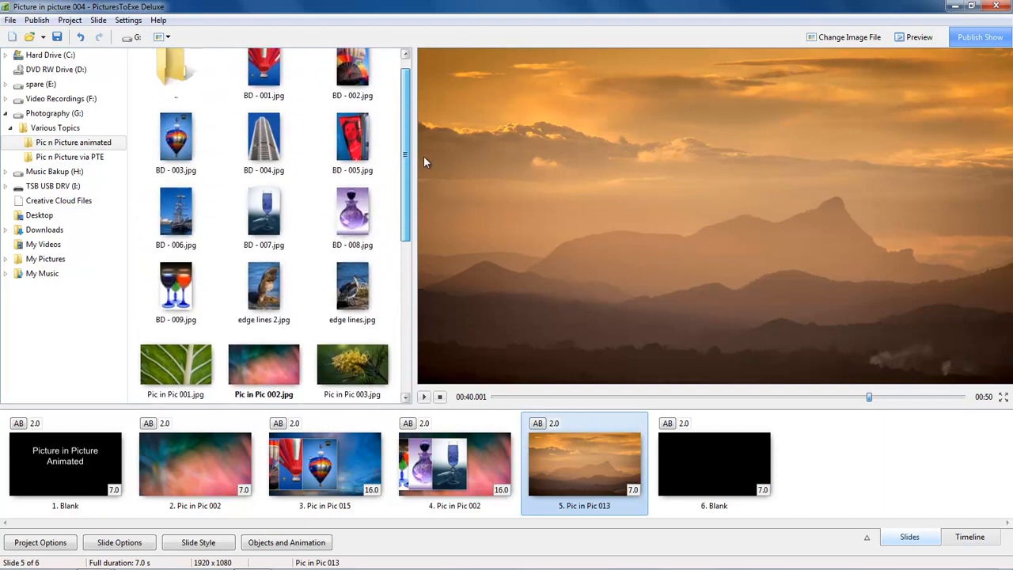
click(279, 134)
ctrl+click(352, 134)
ctrl+click(187, 236)
drag(187, 236, 637, 459)
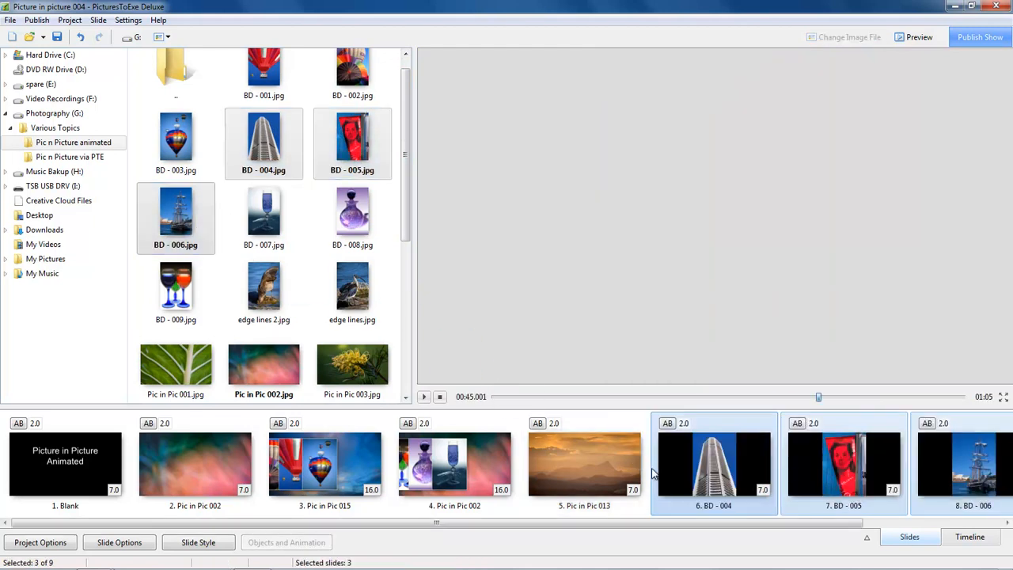
Apply the Demo 001 style to the Pic in Pic 013 slide with the three BD slides, and scrub through the result.
ctrl+click(576, 474)
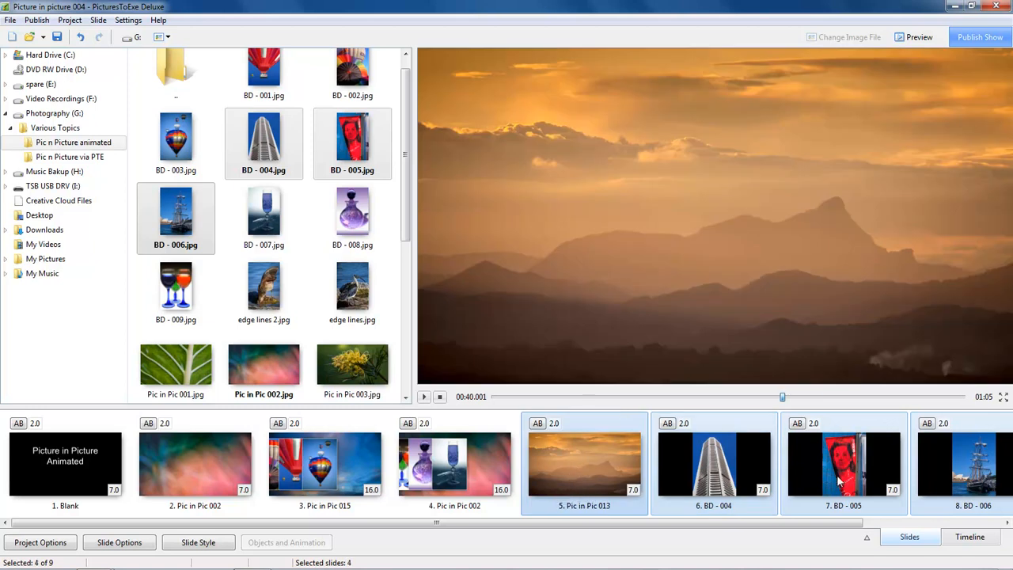
click(198, 543)
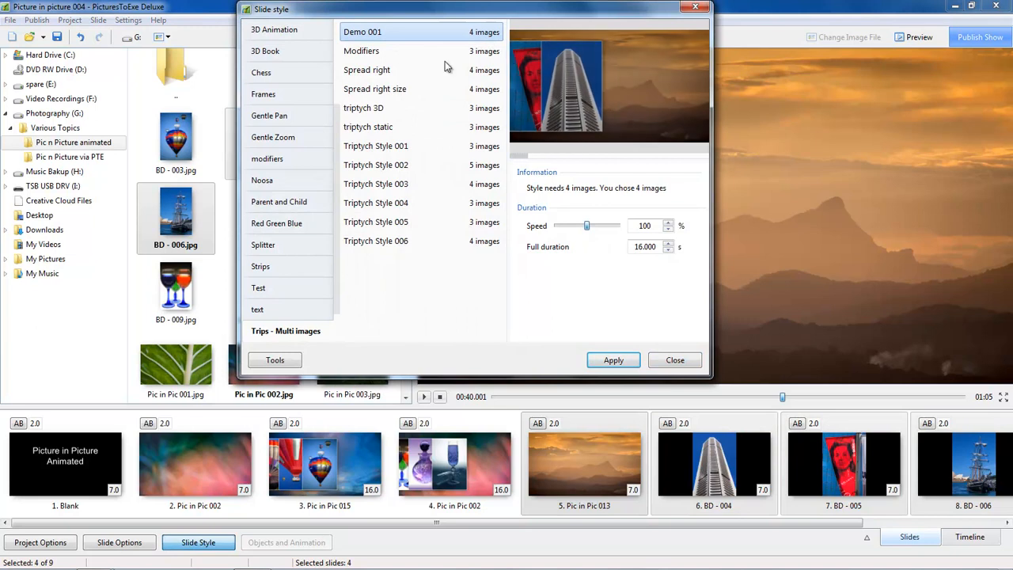
double_click(369, 35)
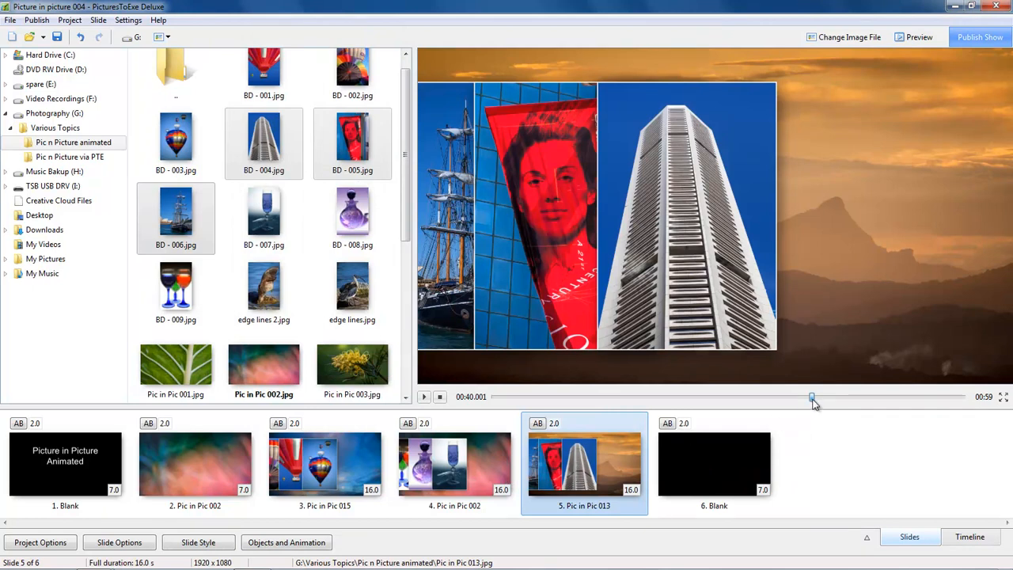
drag(812, 398, 827, 400)
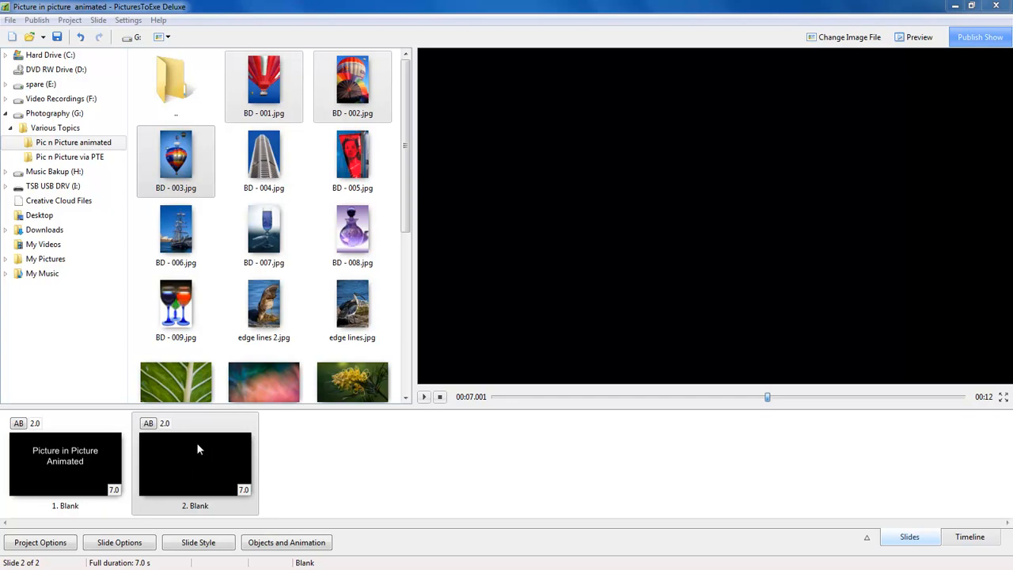
In the Picture in picture animated project, insert Pic in Pic 015.jpg, BD - 001.jpg, BD - 002.jpg and BD - 003.jpg between the title and blank slides.
scroll(262, 365, down, 5)
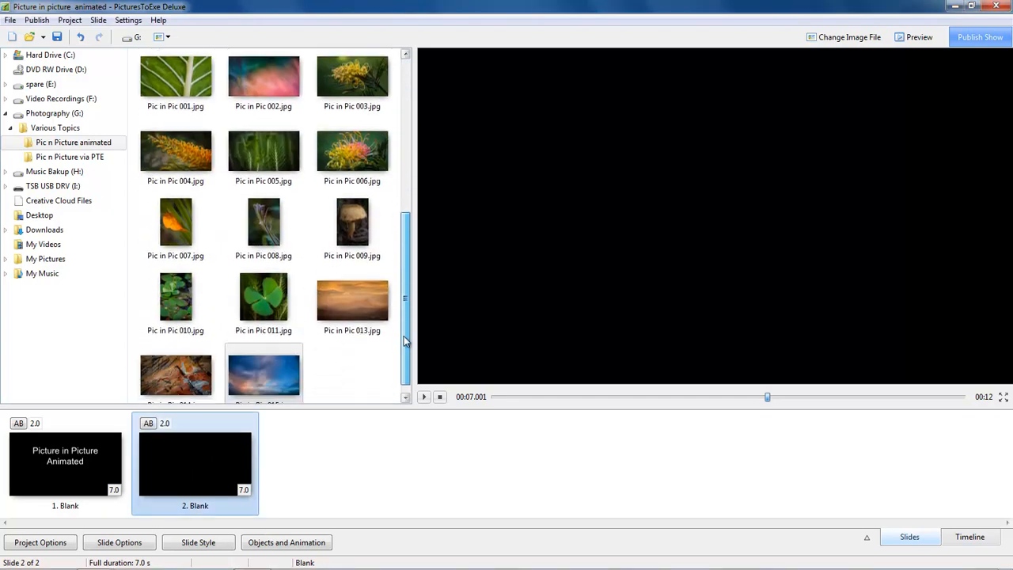
click(260, 364)
drag(409, 343, 409, 171)
ctrl+click(263, 89)
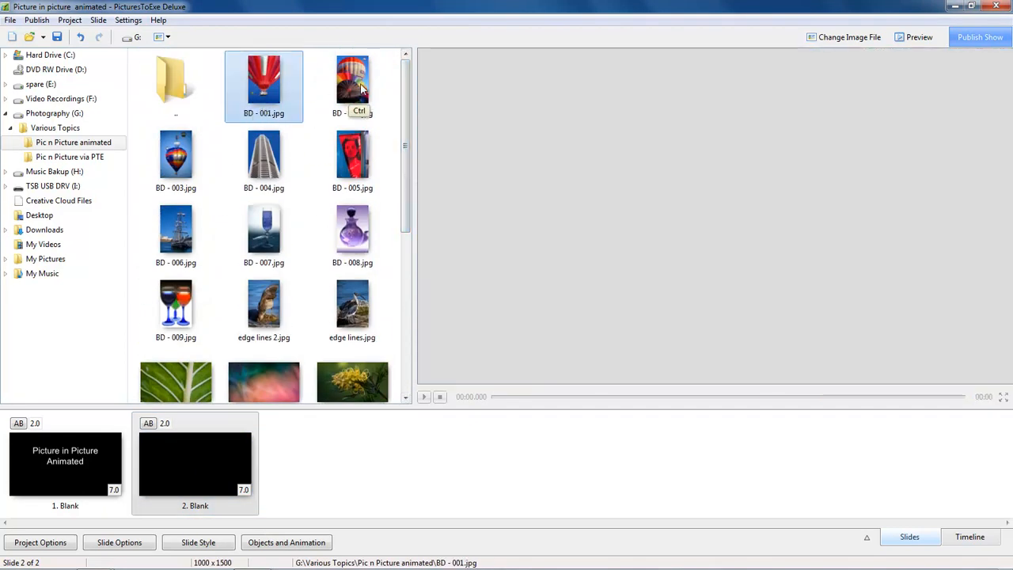
ctrl+click(336, 93)
ctrl+click(190, 178)
drag(176, 158, 158, 490)
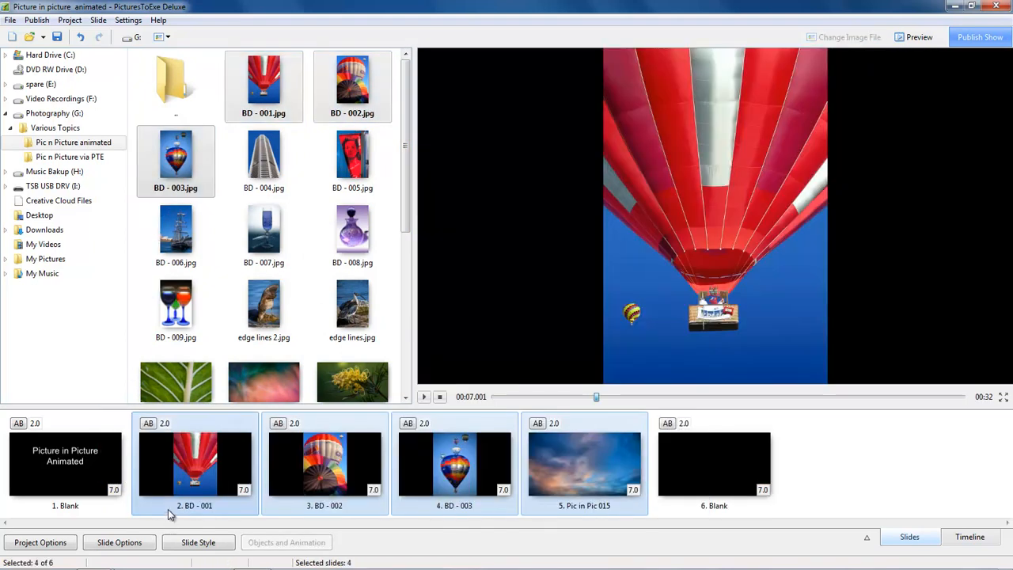
Move the Pic in Pic 015 slide to position 2, ahead of the BD - 001 slide.
click(583, 466)
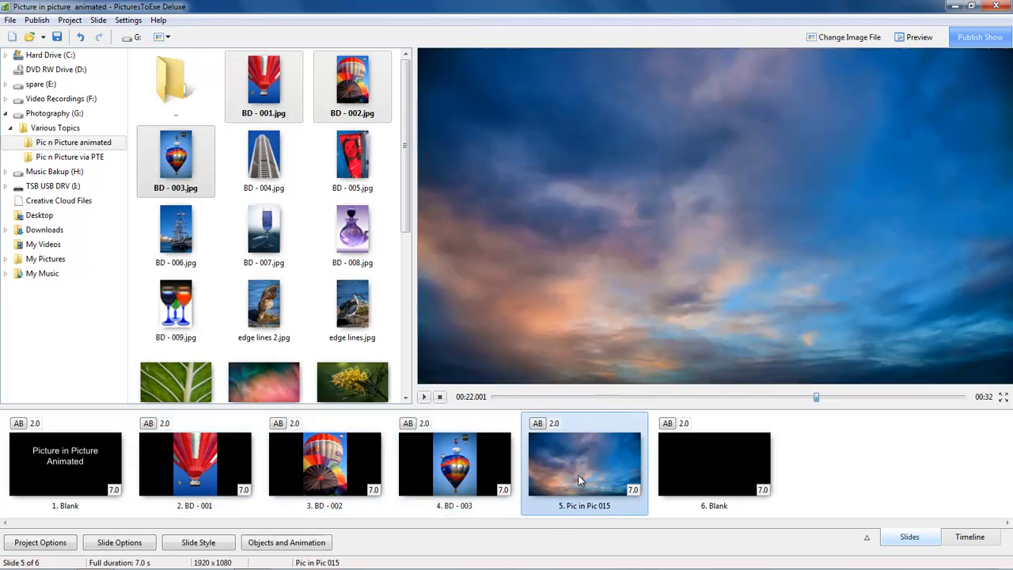
drag(581, 467, 178, 475)
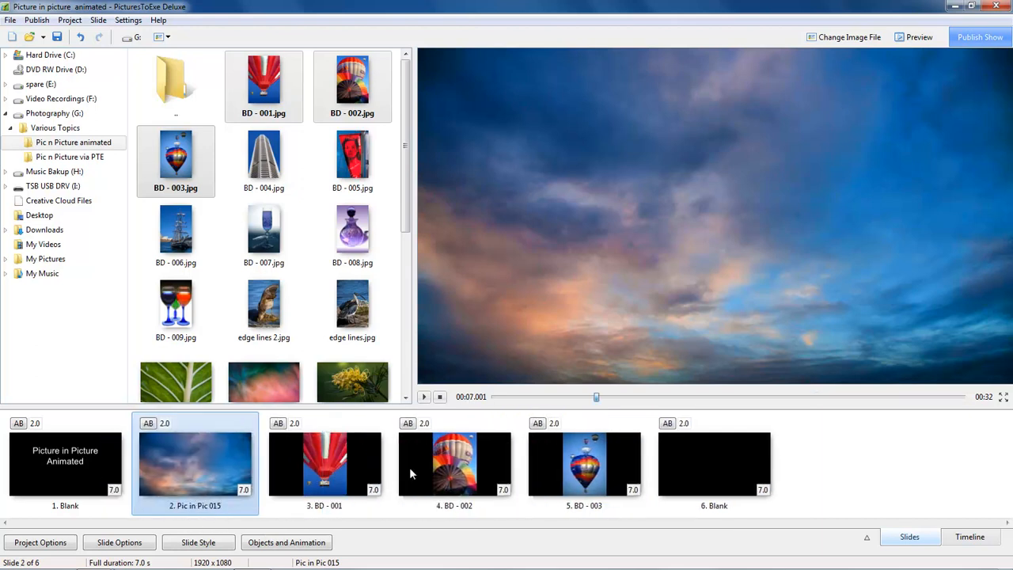
Select slides 2 to 5, preview the Demo 001 and Spread right styles, and apply the Spread right size style.
shift+click(574, 471)
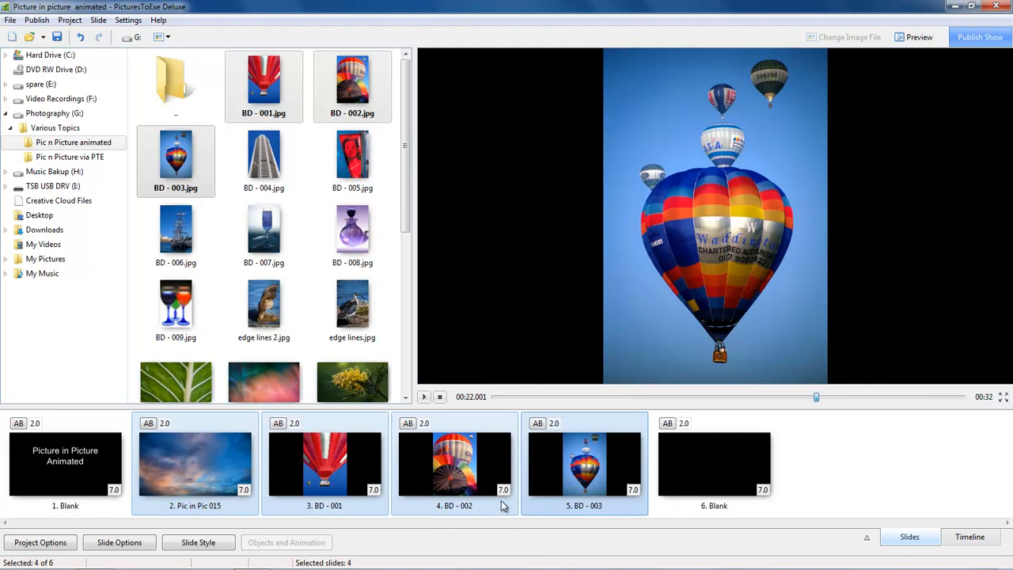
click(197, 544)
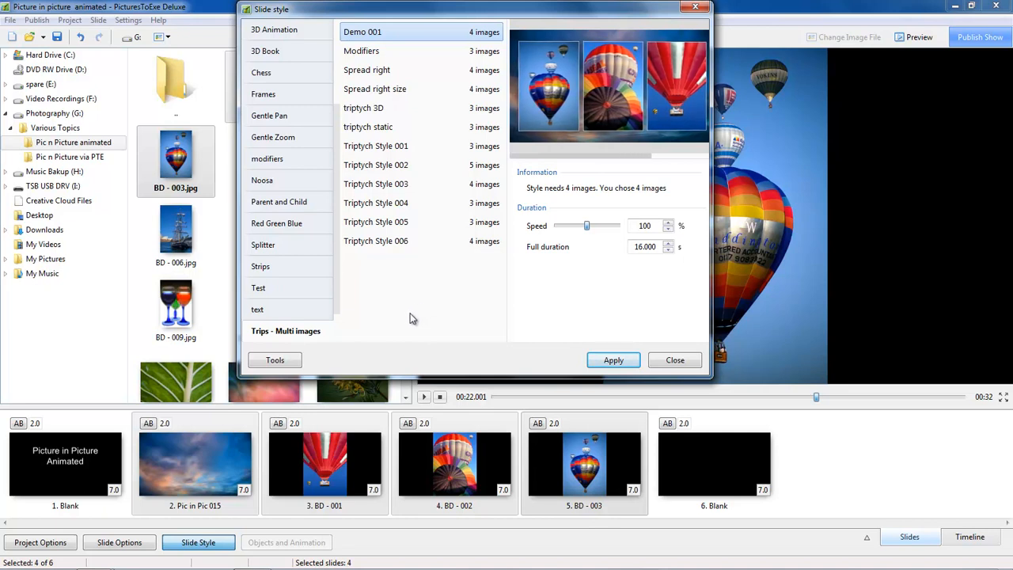
click(363, 71)
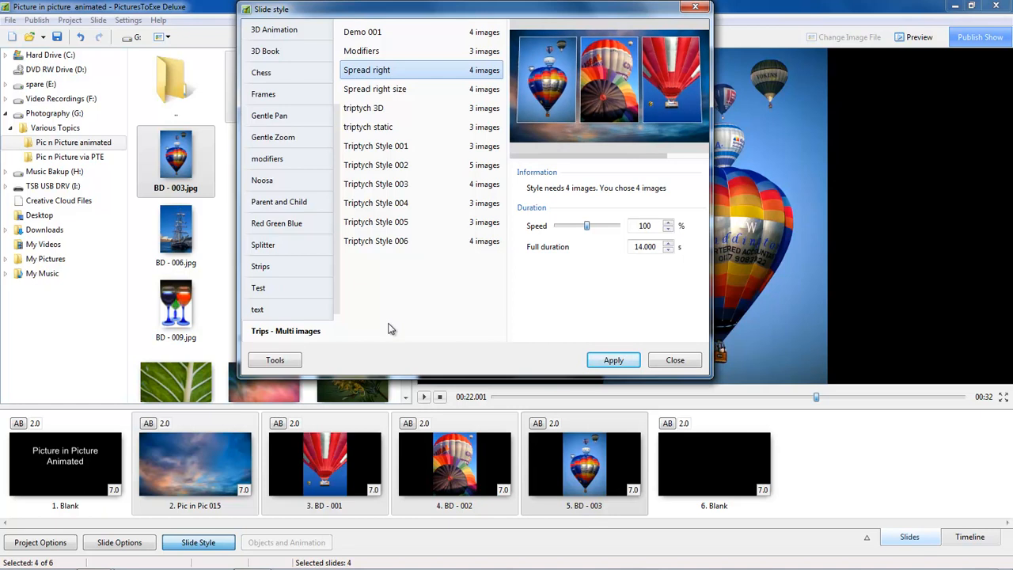
click(362, 92)
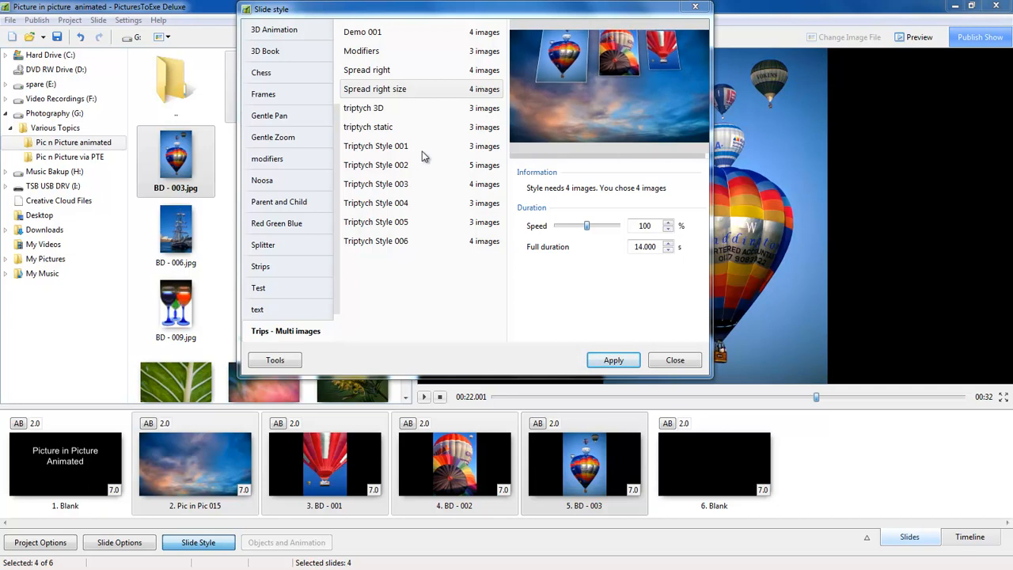
double_click(372, 93)
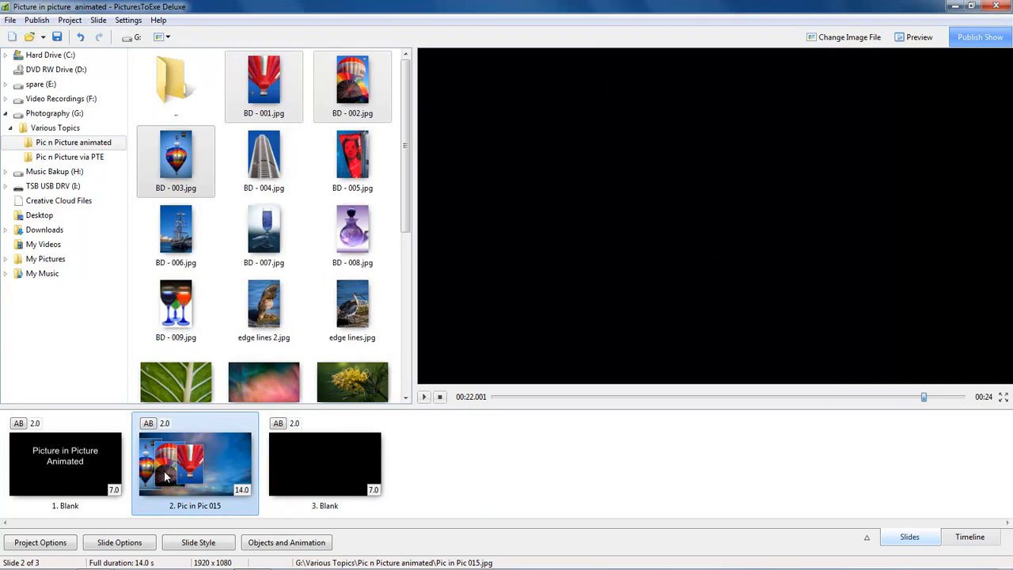
Open slide 2 in Objects and Animation, play its animation, and pause once the three images are spread out.
click(273, 545)
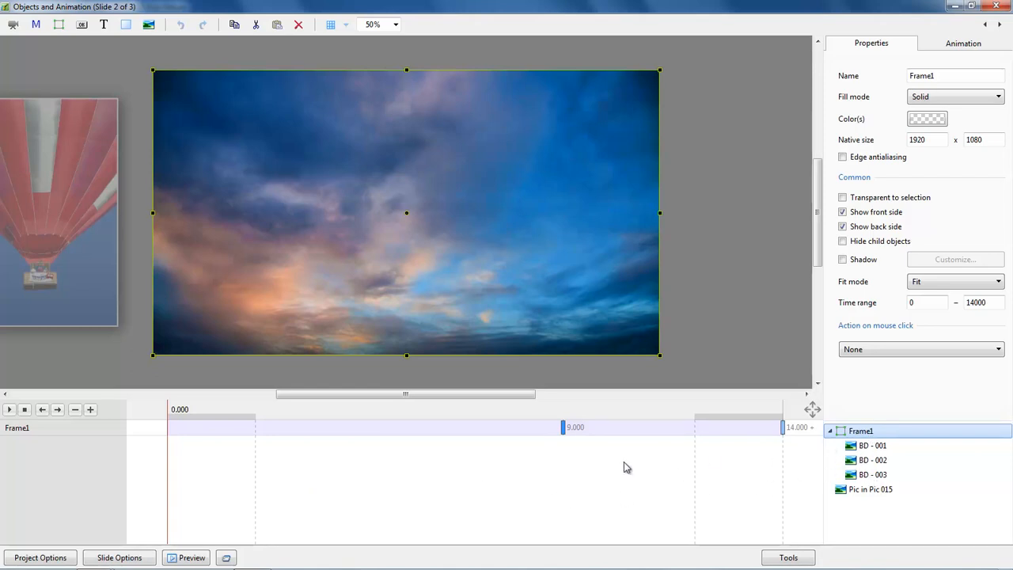
click(8, 411)
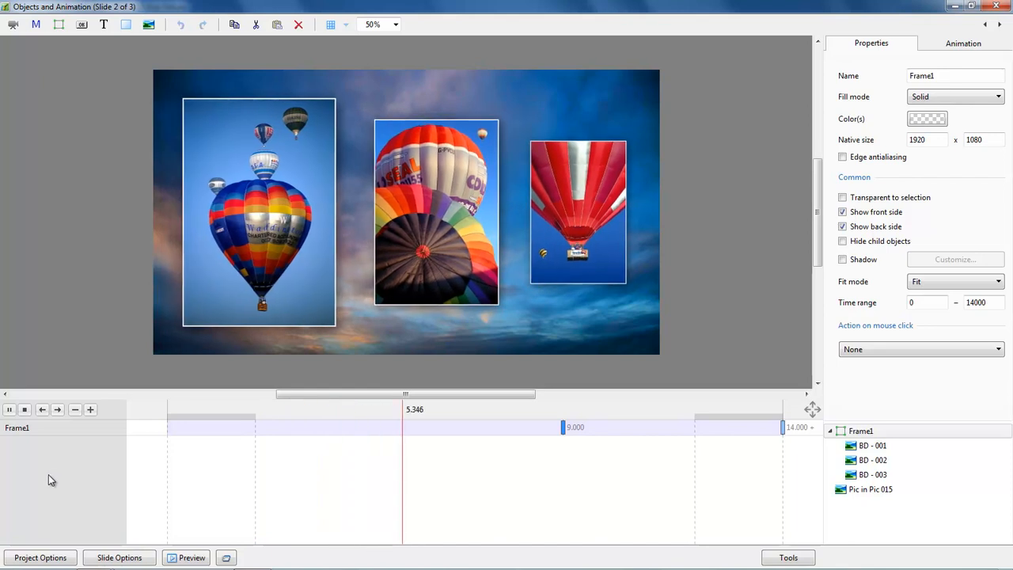
key(space)
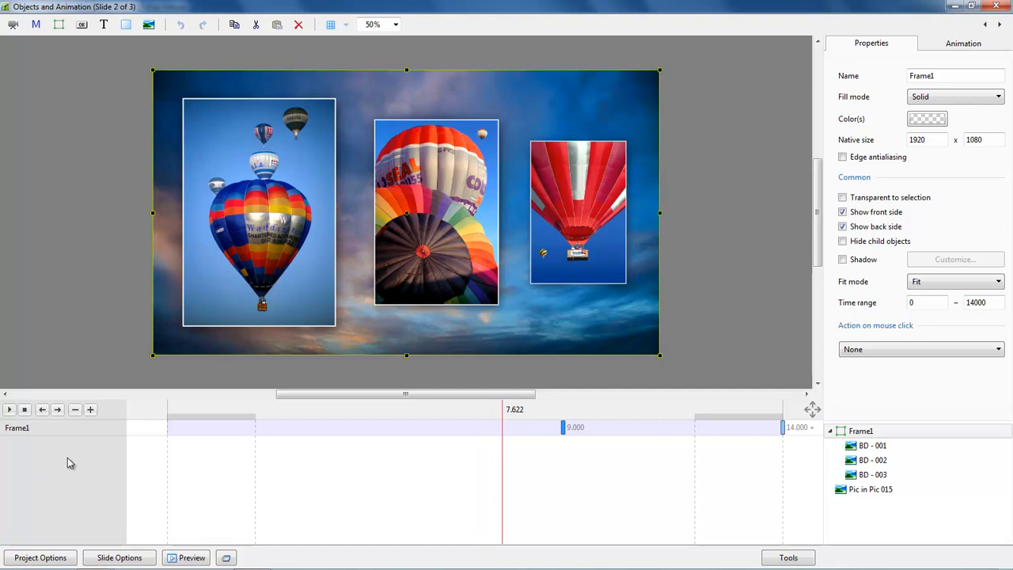
Show the keyframes of Frame1 and the three BD images together, and select the three images' keyframes at 9.000.
click(871, 446)
ctrl+click(871, 460)
ctrl+click(873, 475)
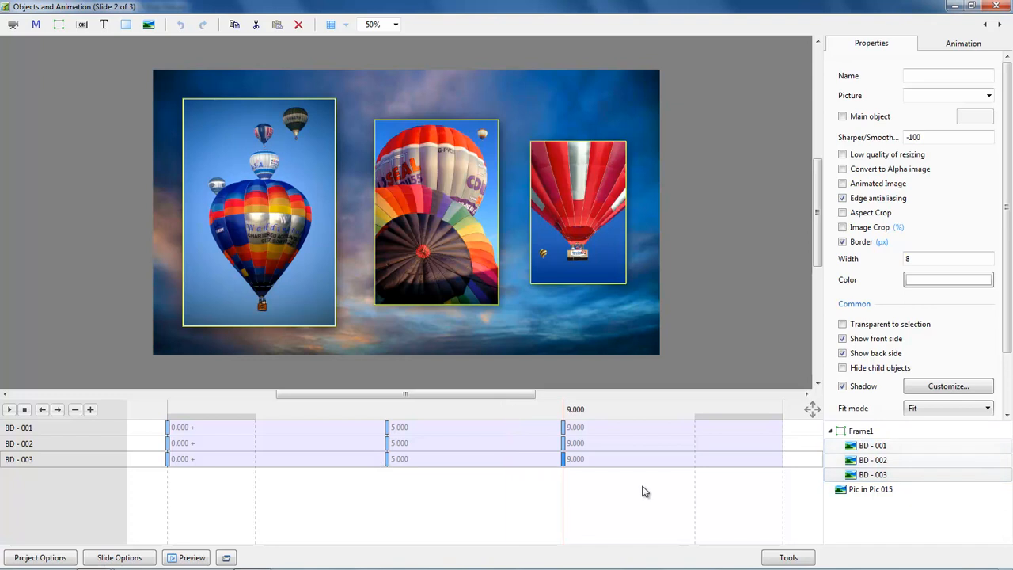
click(863, 432)
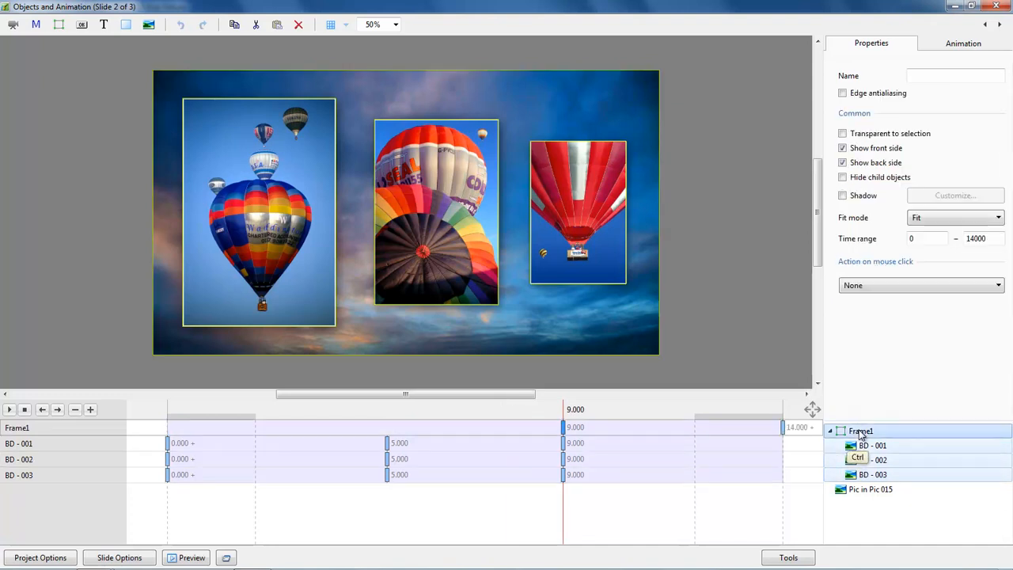
click(563, 446)
ctrl+click(563, 461)
ctrl+click(563, 476)
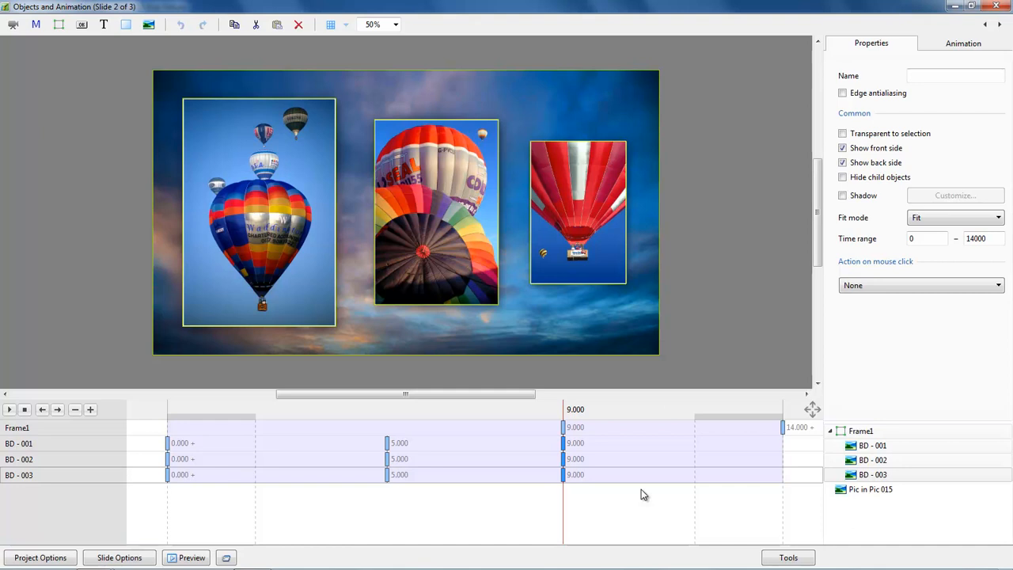
Delete the selected 9.000 keyframes of the three BD images and play the animation from the start.
key(Delete)
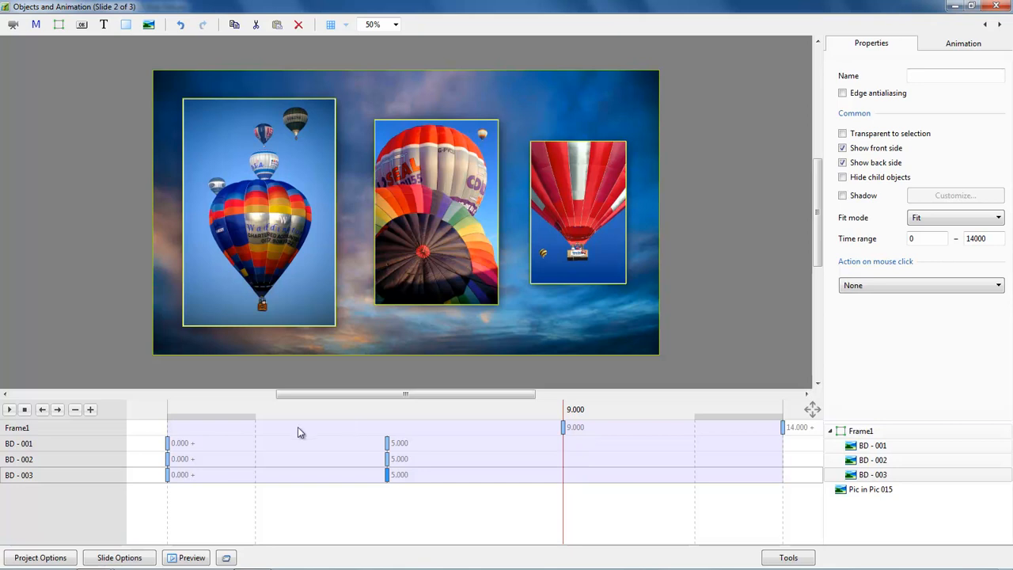
click(167, 428)
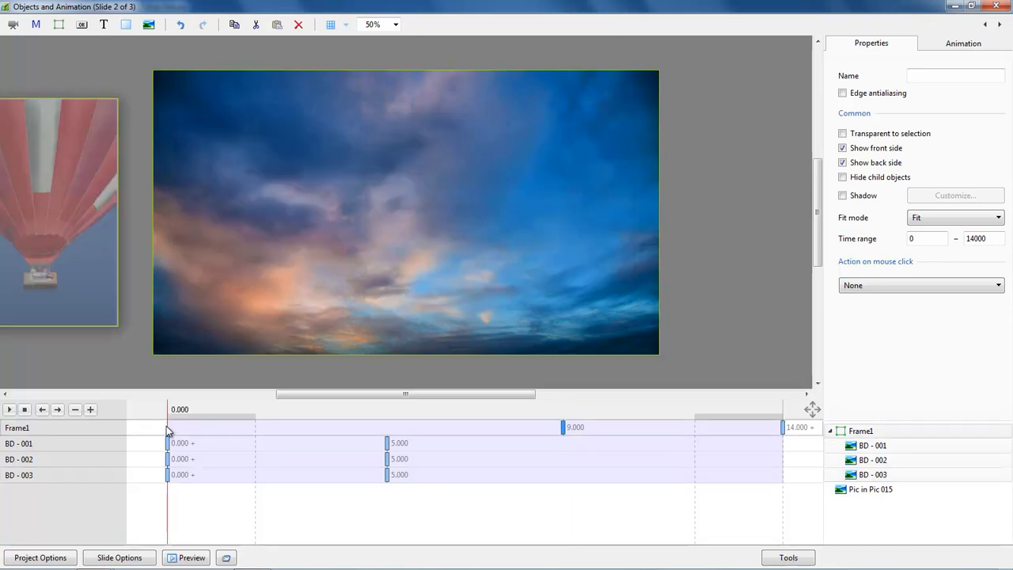
click(9, 410)
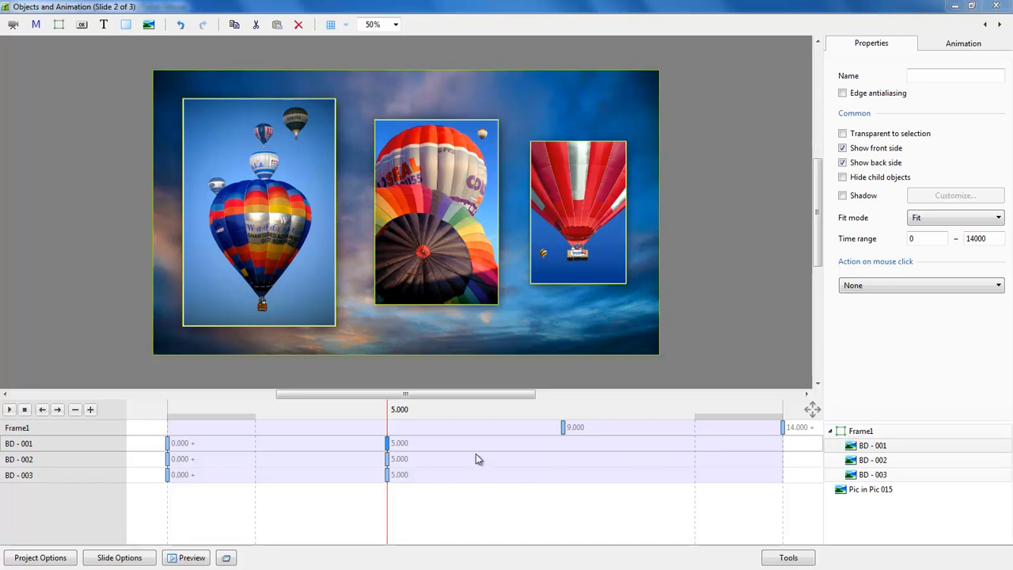
Try moving BD - 001's 5.000 keyframe to 9.000, and return it to 5.000.
click(563, 448)
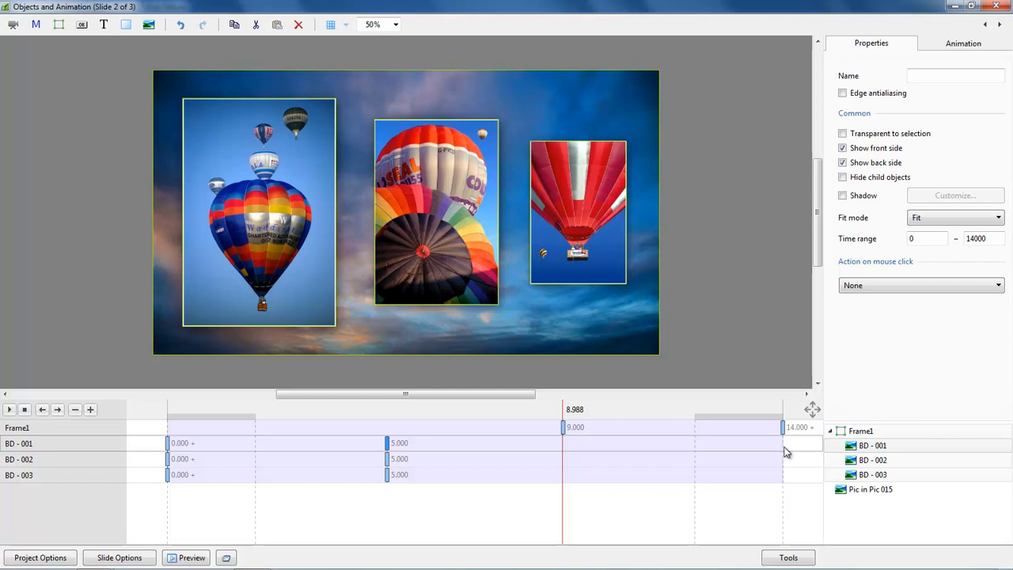
click(388, 449)
drag(388, 448, 562, 462)
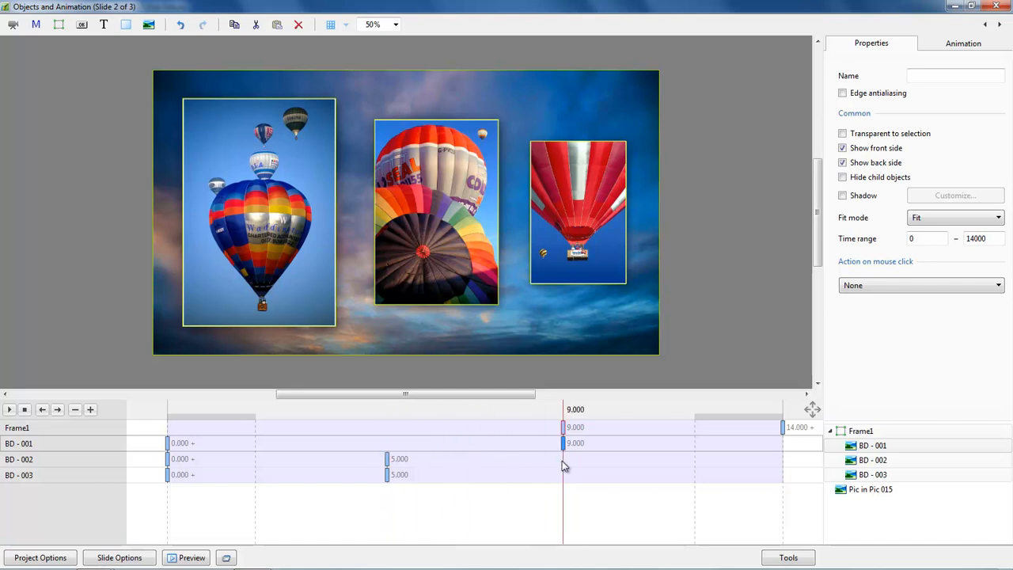
drag(563, 462, 387, 452)
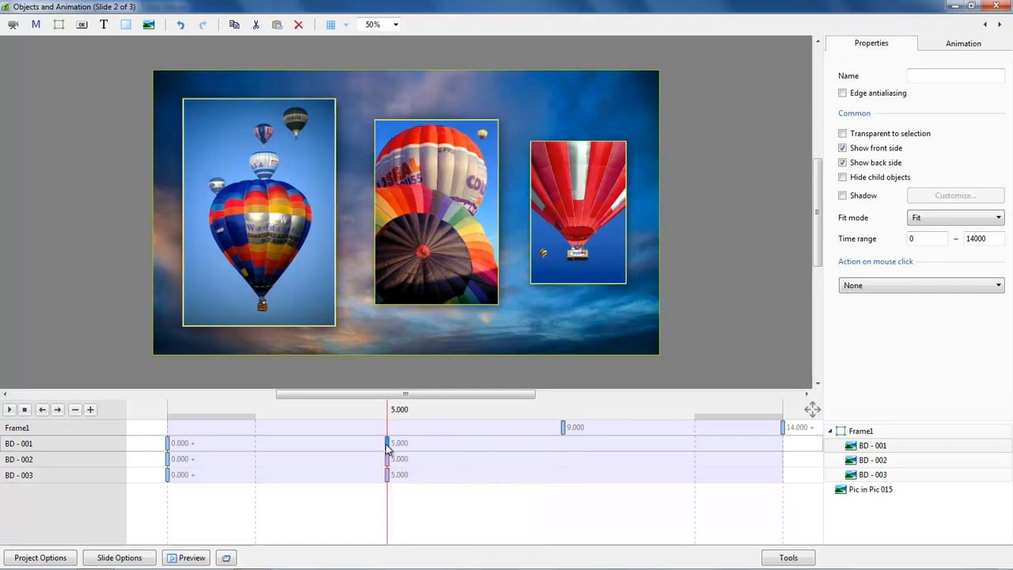
Inspect the animation on the timeline around Frame1's 9.000 and 14.000 keyframes.
click(563, 449)
click(783, 451)
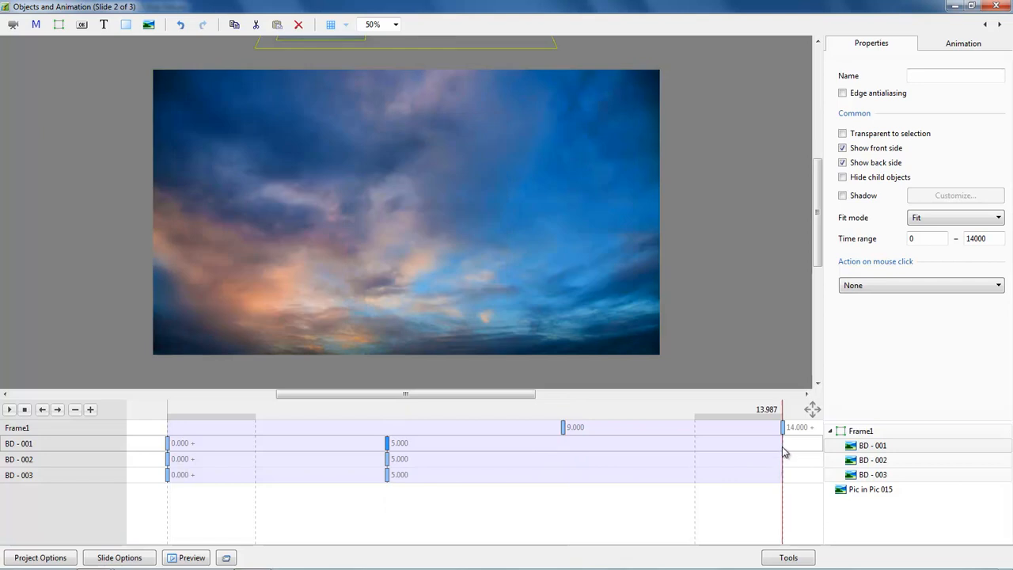
click(564, 428)
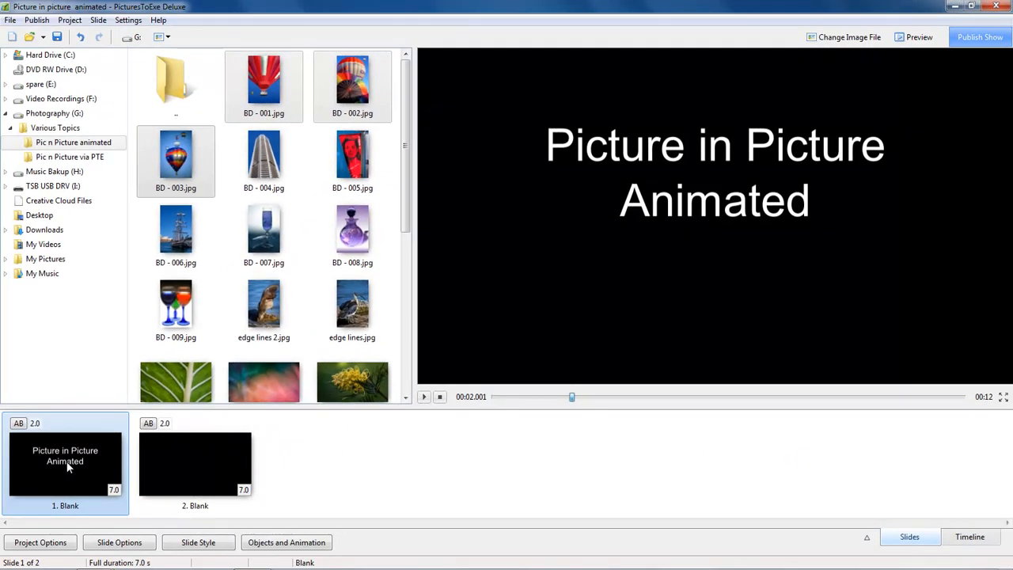
Look over the Trips - Multi images slide styles with Spread right size in view, without applying one.
click(197, 543)
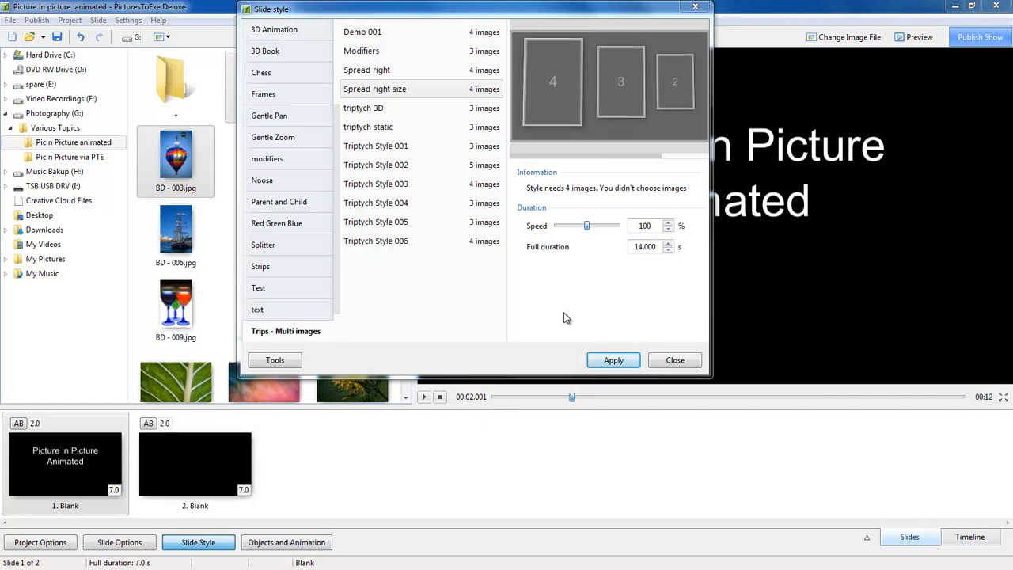
click(674, 361)
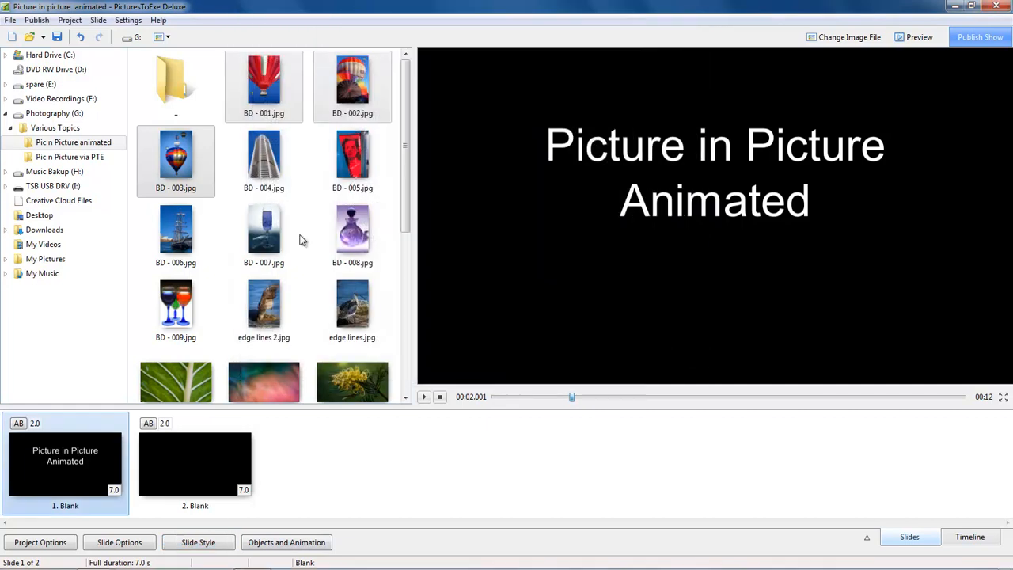
Add the images BD - 001, BD - 002 and BD - 003 to the show directly after the title slide.
click(171, 171)
ctrl+click(261, 99)
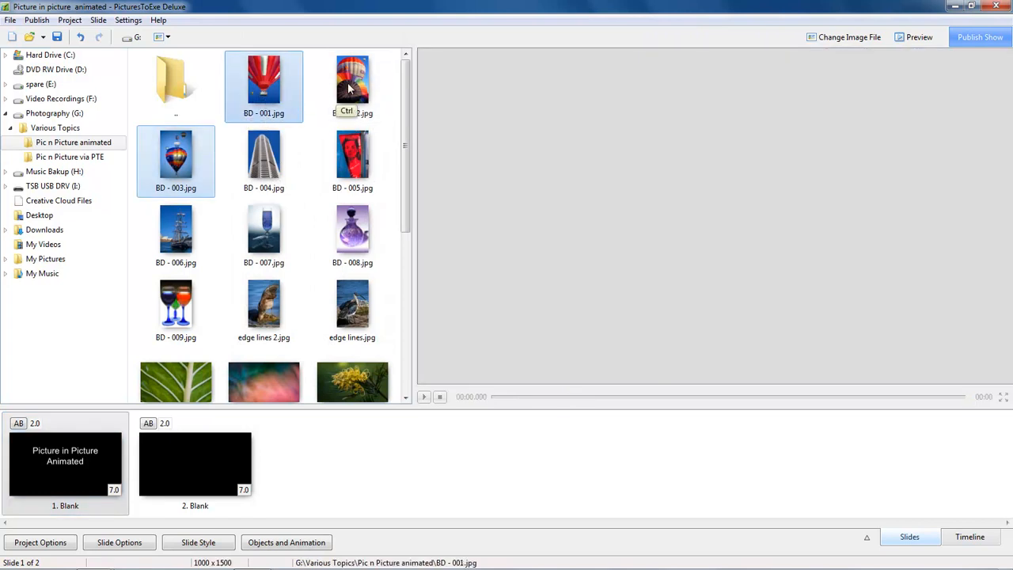
ctrl+click(353, 110)
drag(261, 99, 133, 463)
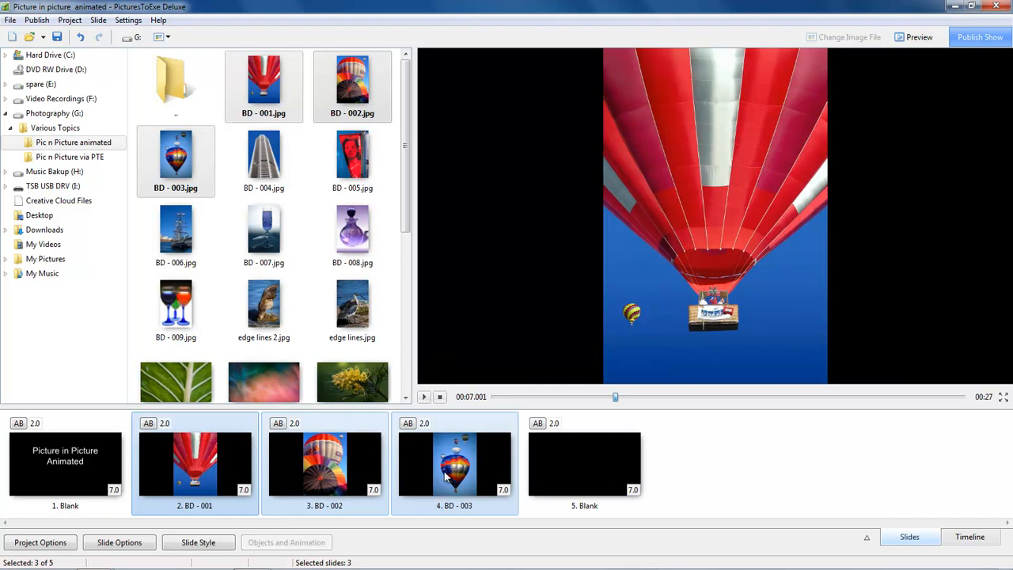
Preview the triptych 3D style on the three selected balloon slides.
click(199, 543)
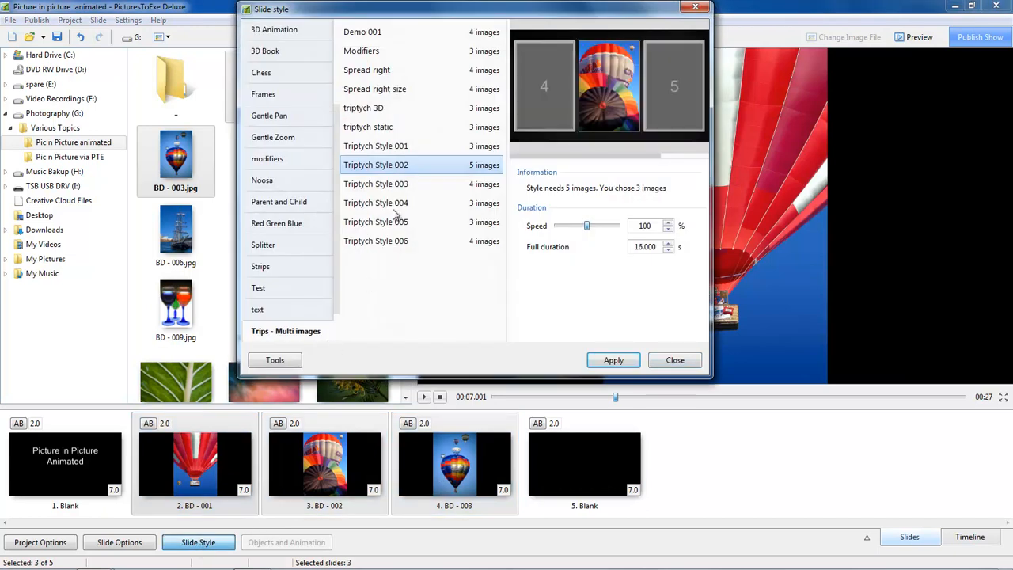
click(369, 112)
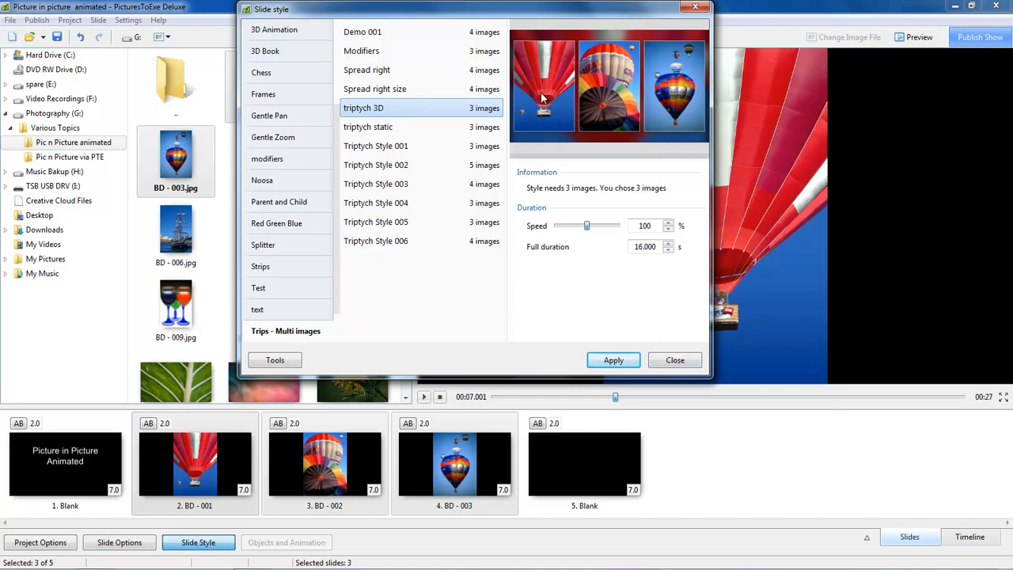
click(613, 360)
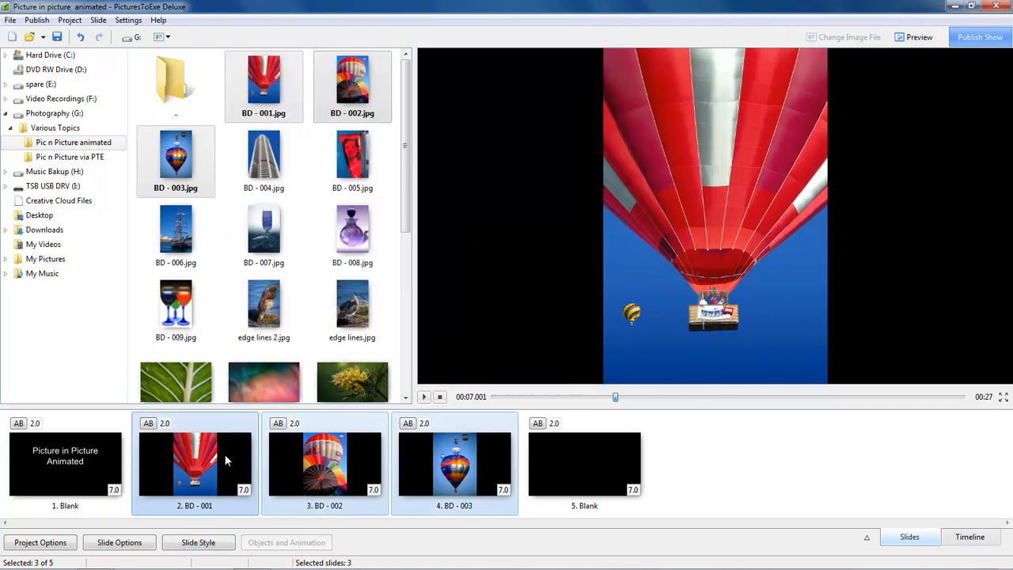
Move the BD - 001 slide to position 3, between BD - 002 and BD - 003.
click(244, 463)
drag(202, 474, 384, 479)
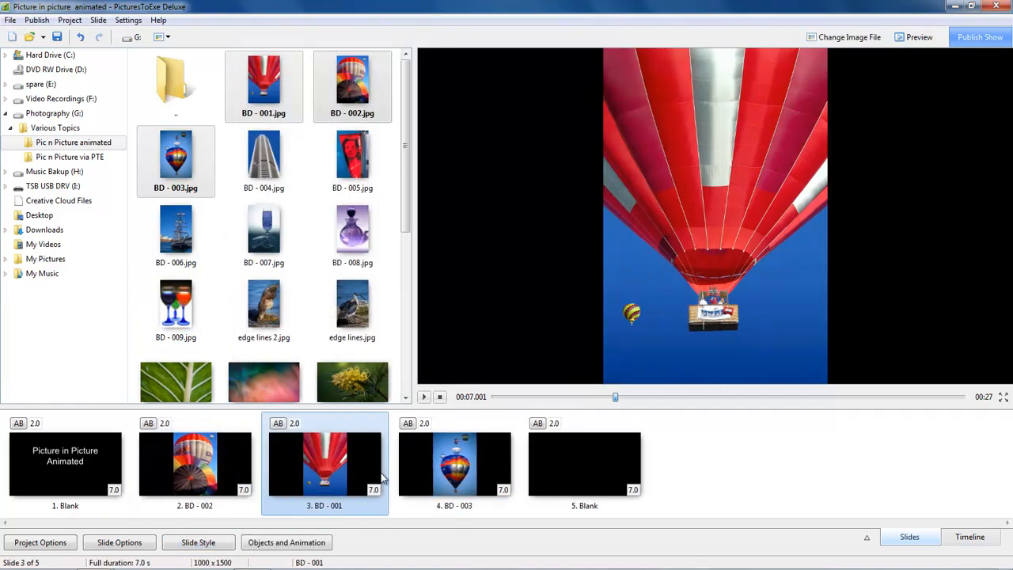
Select slides 2 to 4 and preview triptych 3D, triptych static and Triptych Styles 001, 004 and 005 on them.
click(227, 475)
shift+click(448, 487)
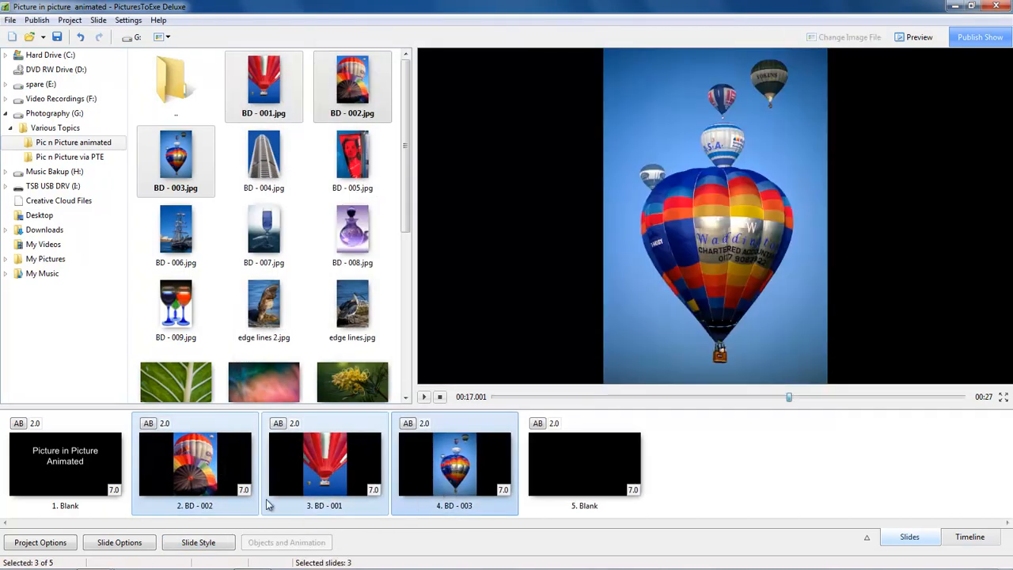
click(198, 542)
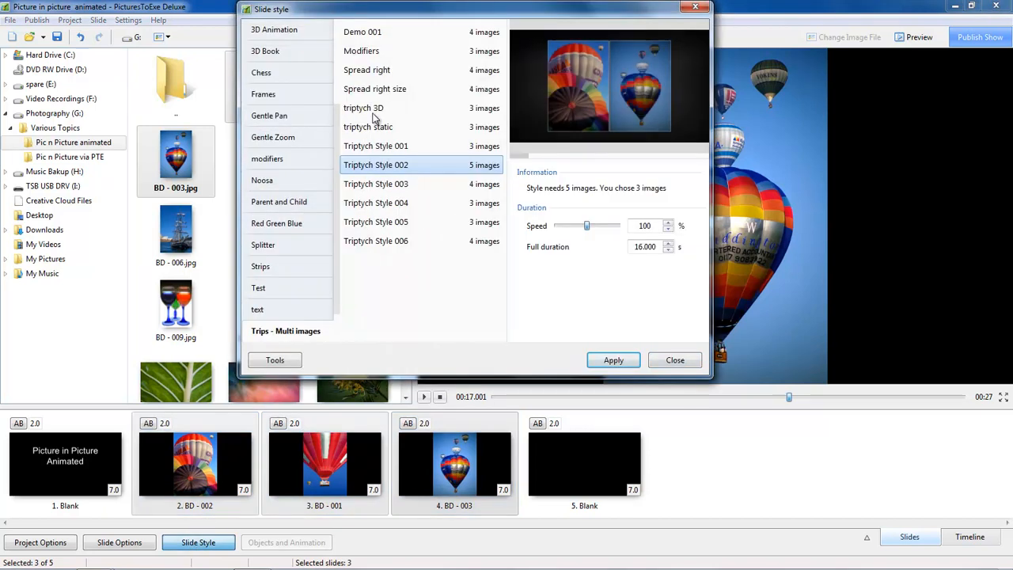
click(374, 108)
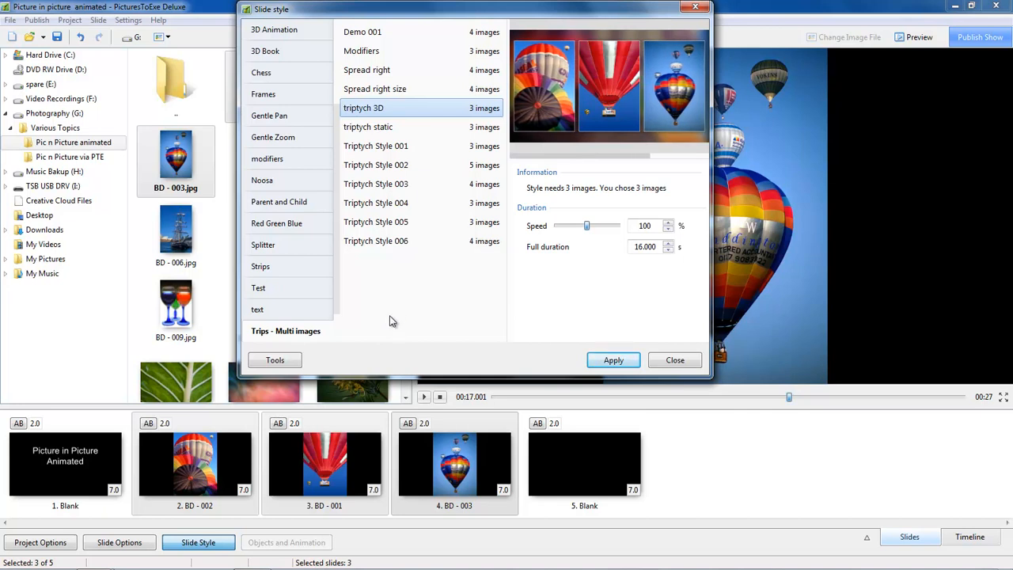
click(384, 129)
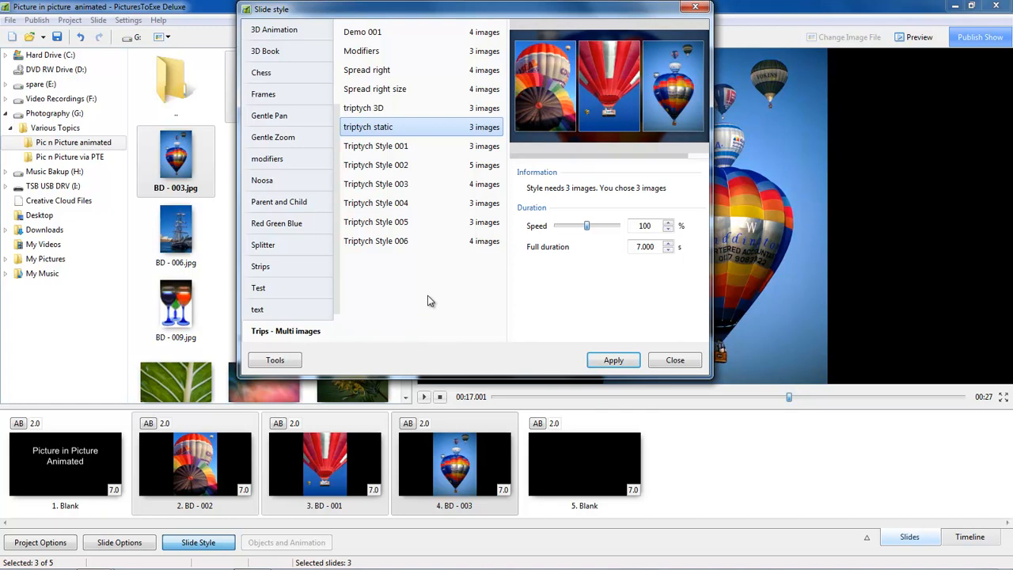
click(366, 148)
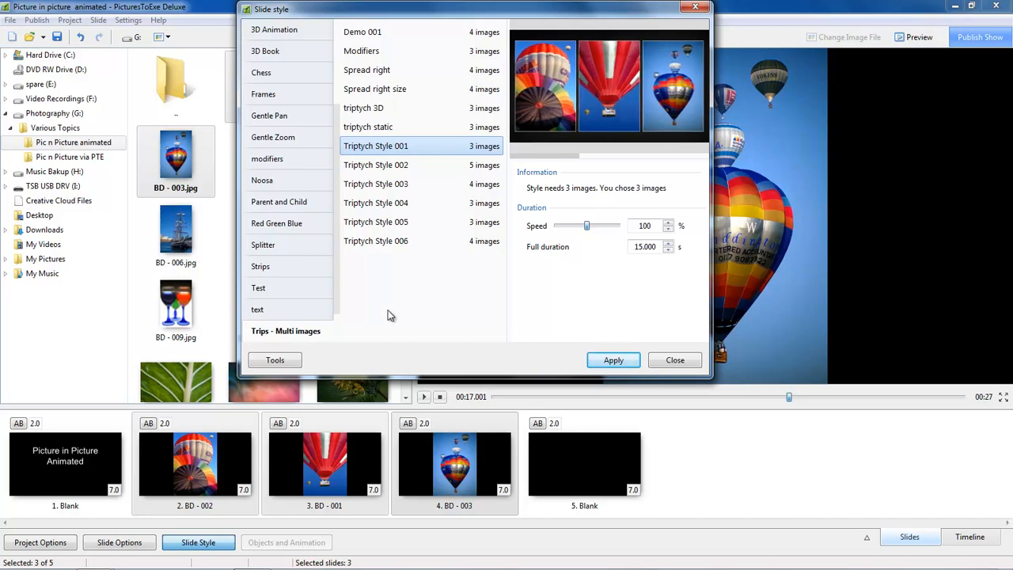
click(370, 204)
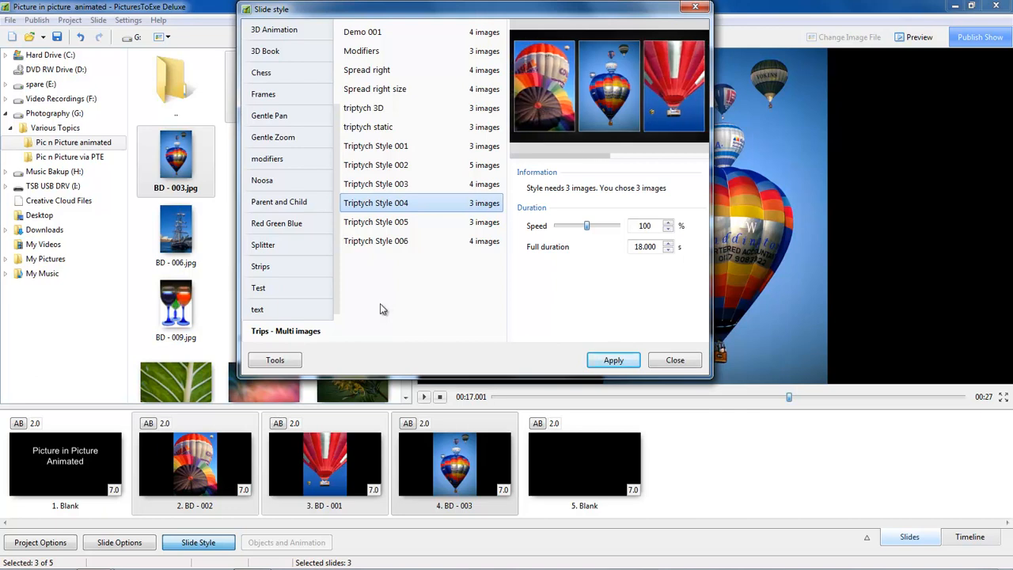
click(379, 224)
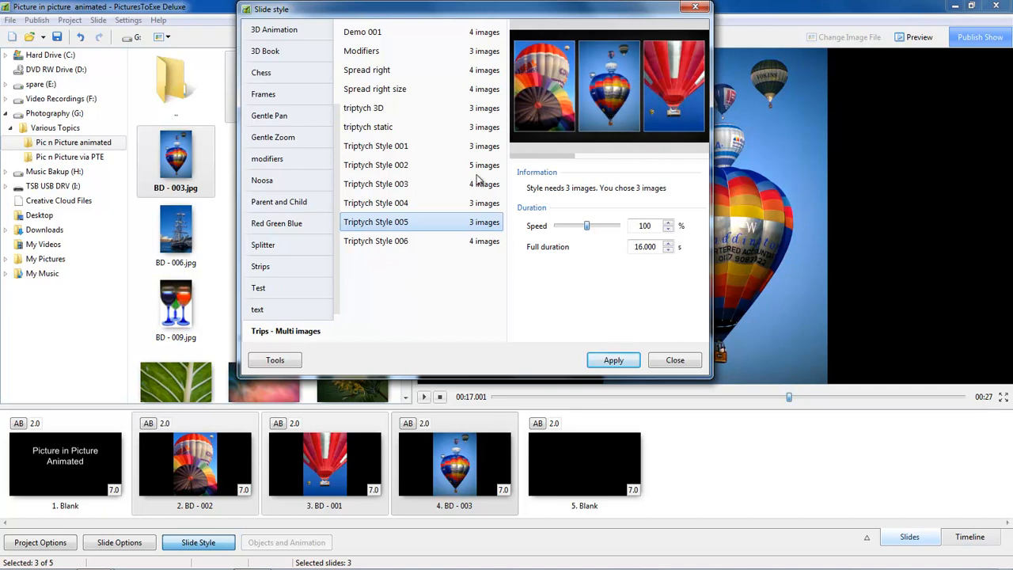
click(675, 360)
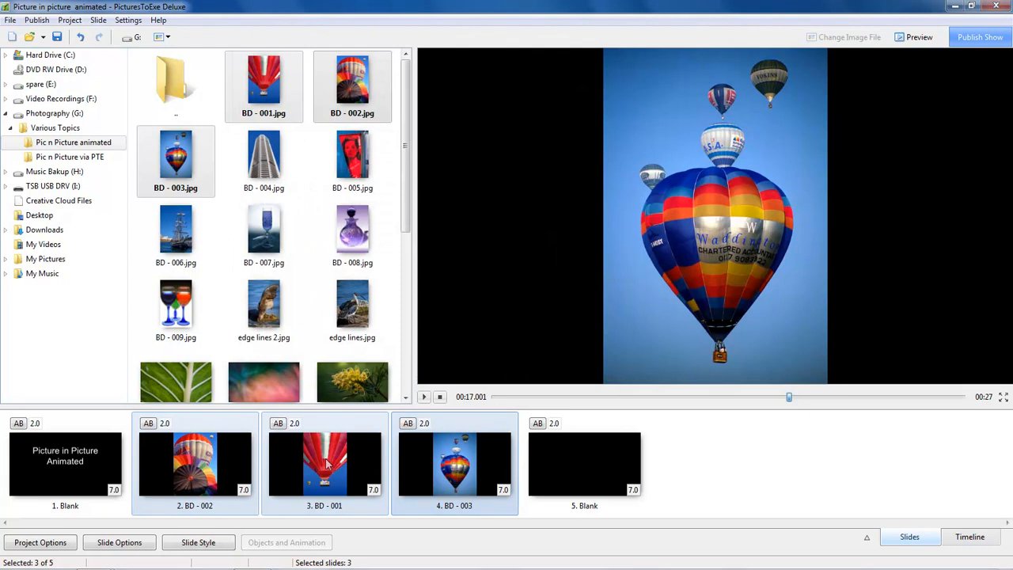
Insert the images BD - 008 and BD - 009 between the title slide and the BD - 002 slide.
click(355, 231)
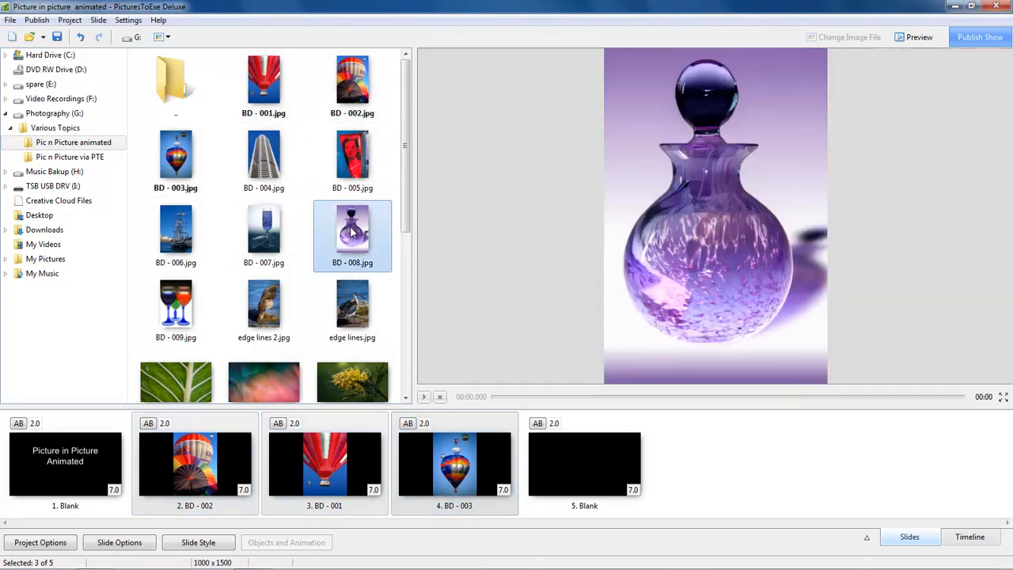
ctrl+click(176, 317)
drag(176, 332, 133, 468)
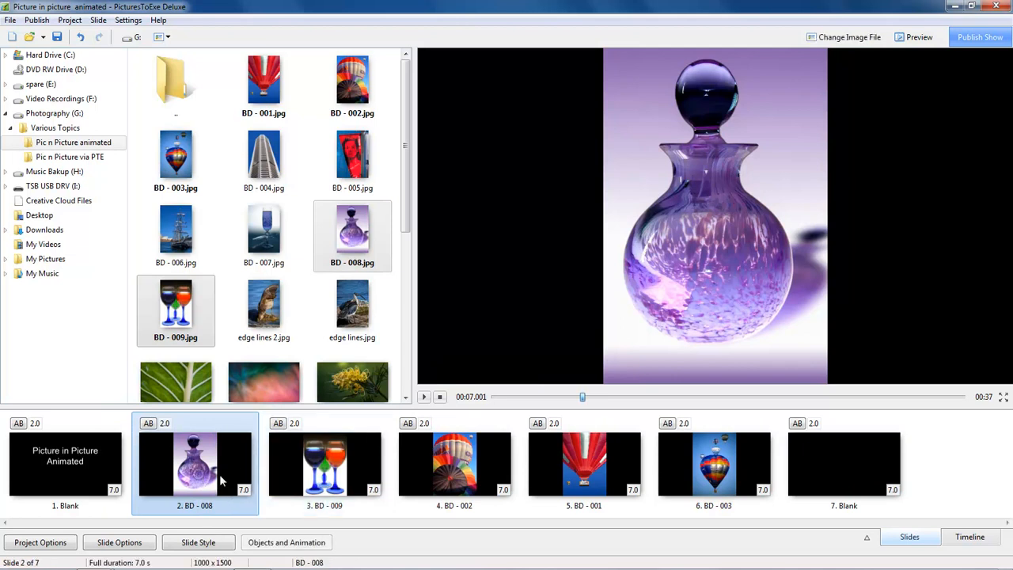
Apply Triptych Style 002 to slides 2 to 6 and select the title slide.
click(328, 497)
shift+click(730, 469)
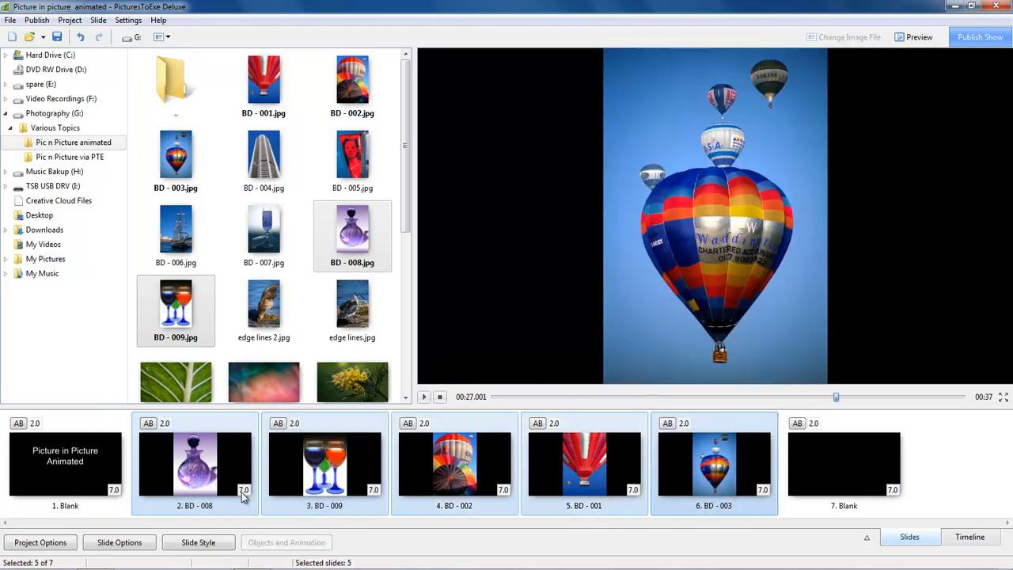
click(181, 548)
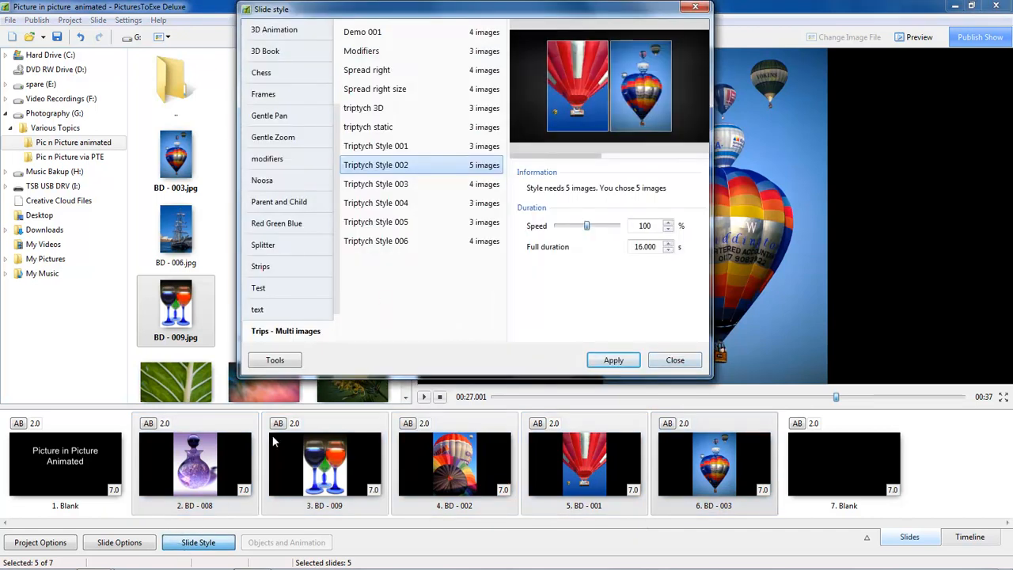
double_click(377, 166)
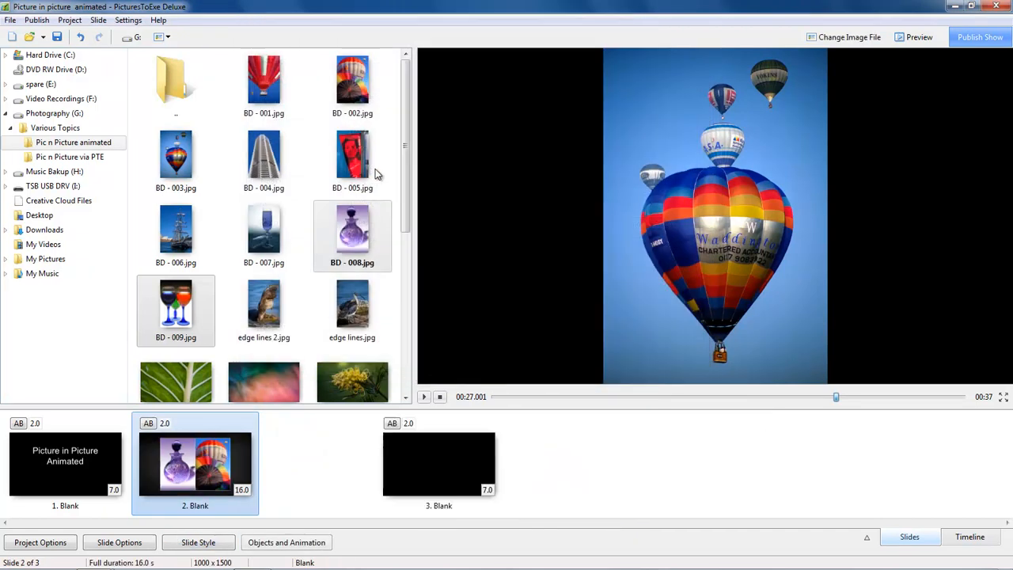
click(93, 460)
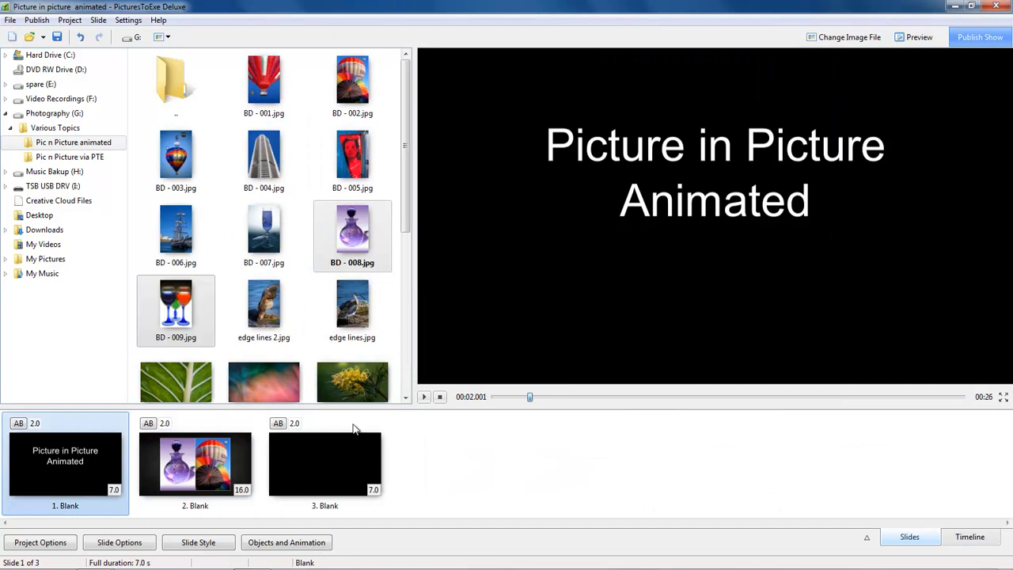